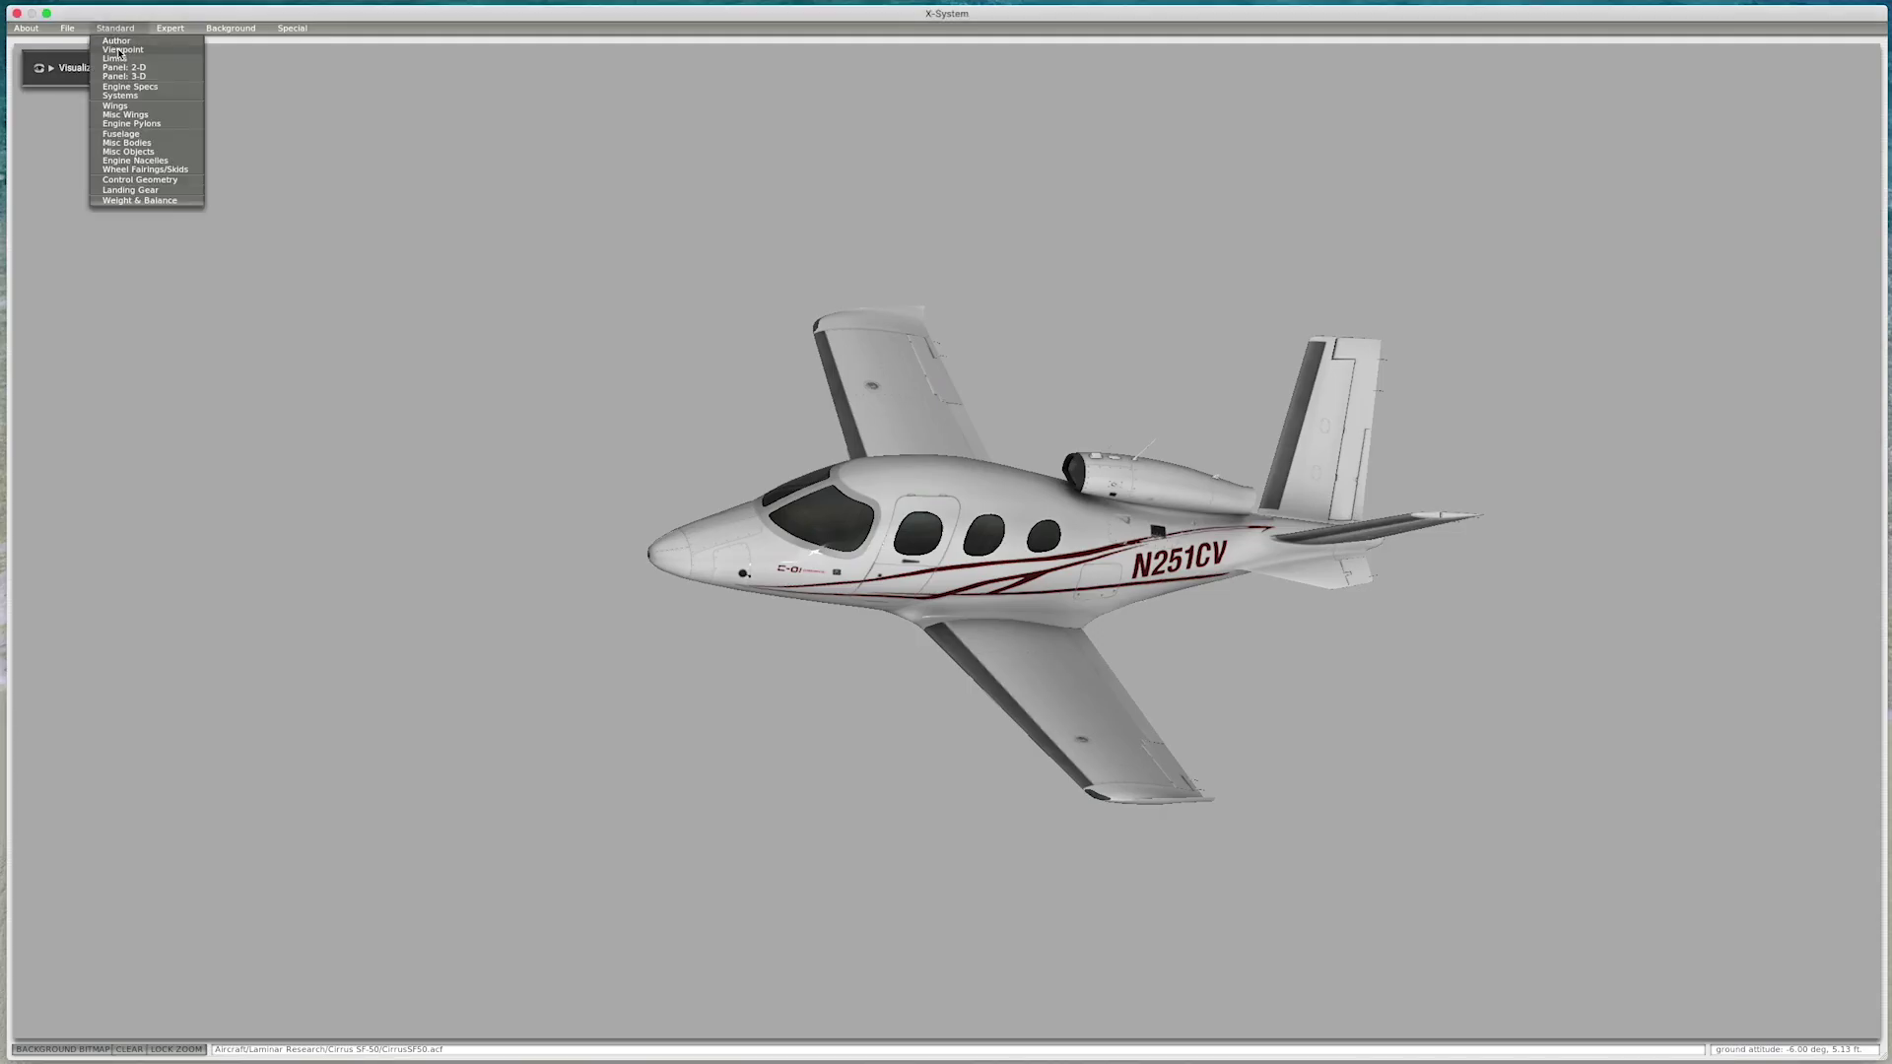
Step: On the Viewpoint Cockpit tab, untick both '2-d forward panel views' boxes for cockpit object and exterior aircraft
click(120, 49)
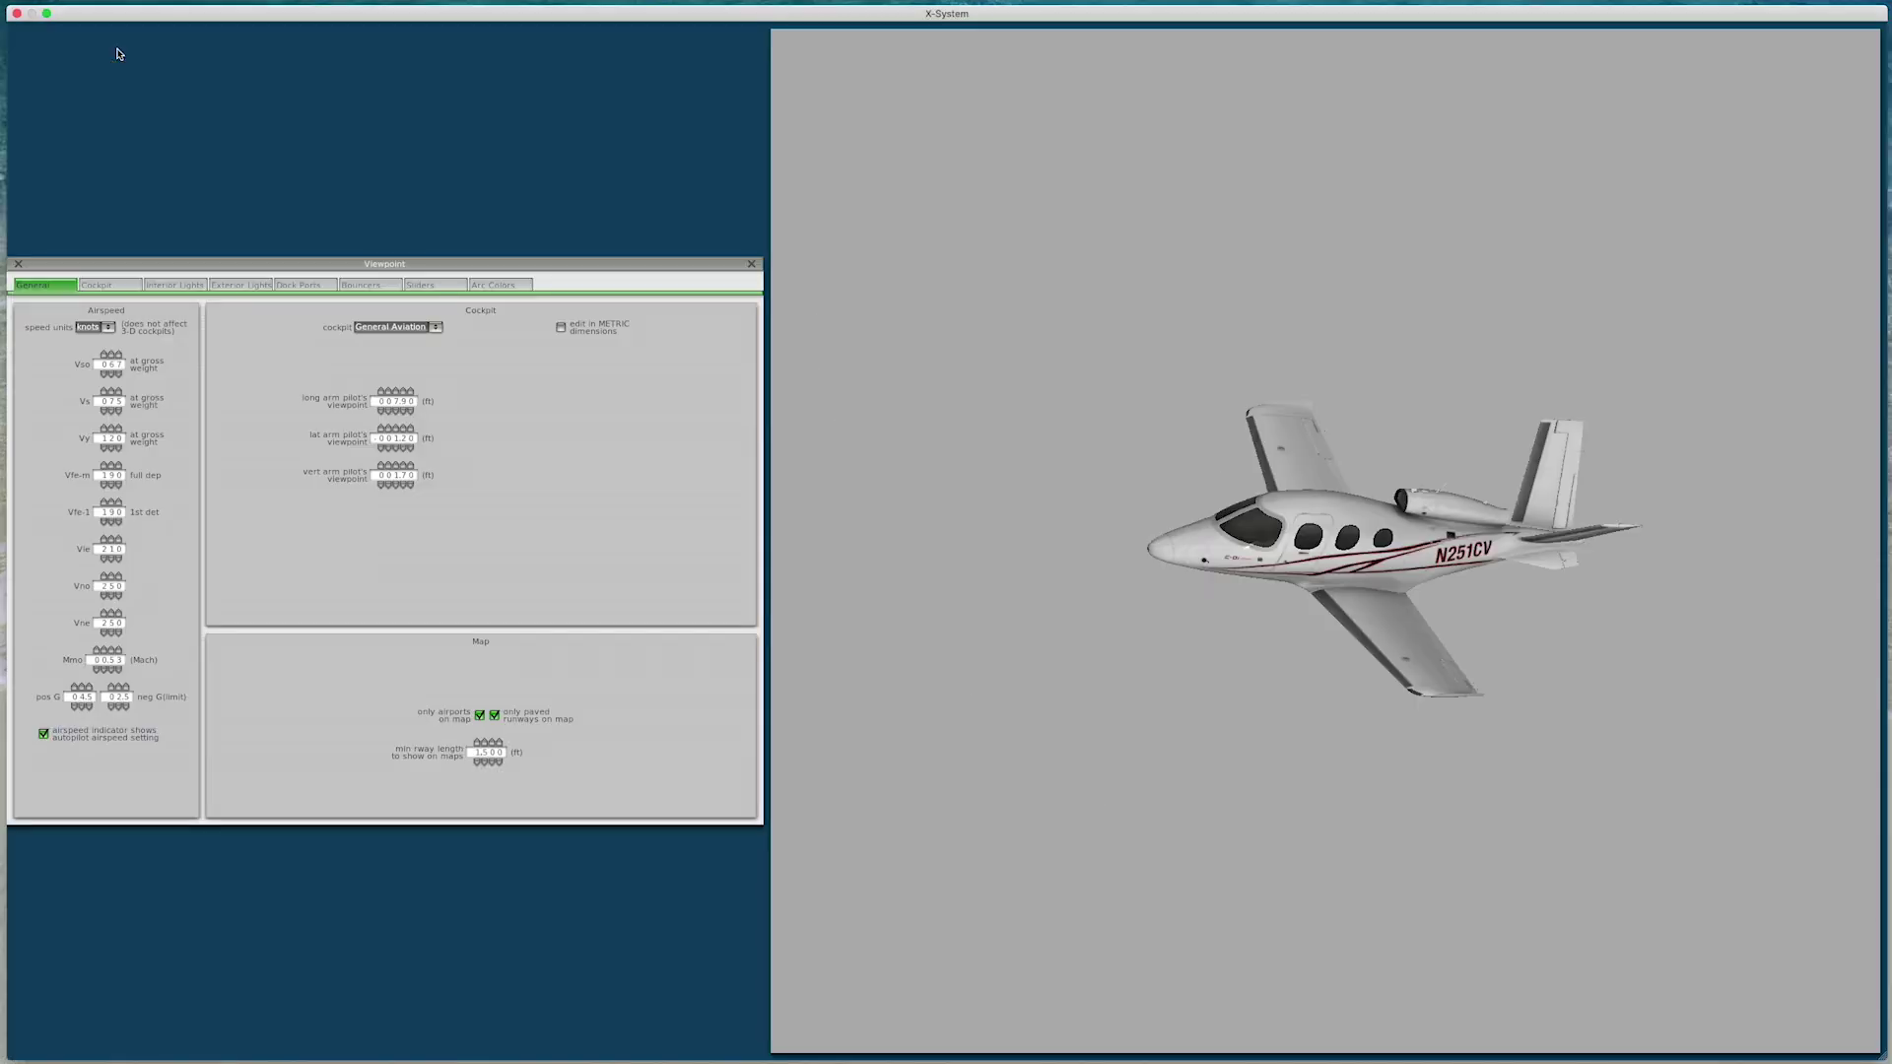
click(131, 292)
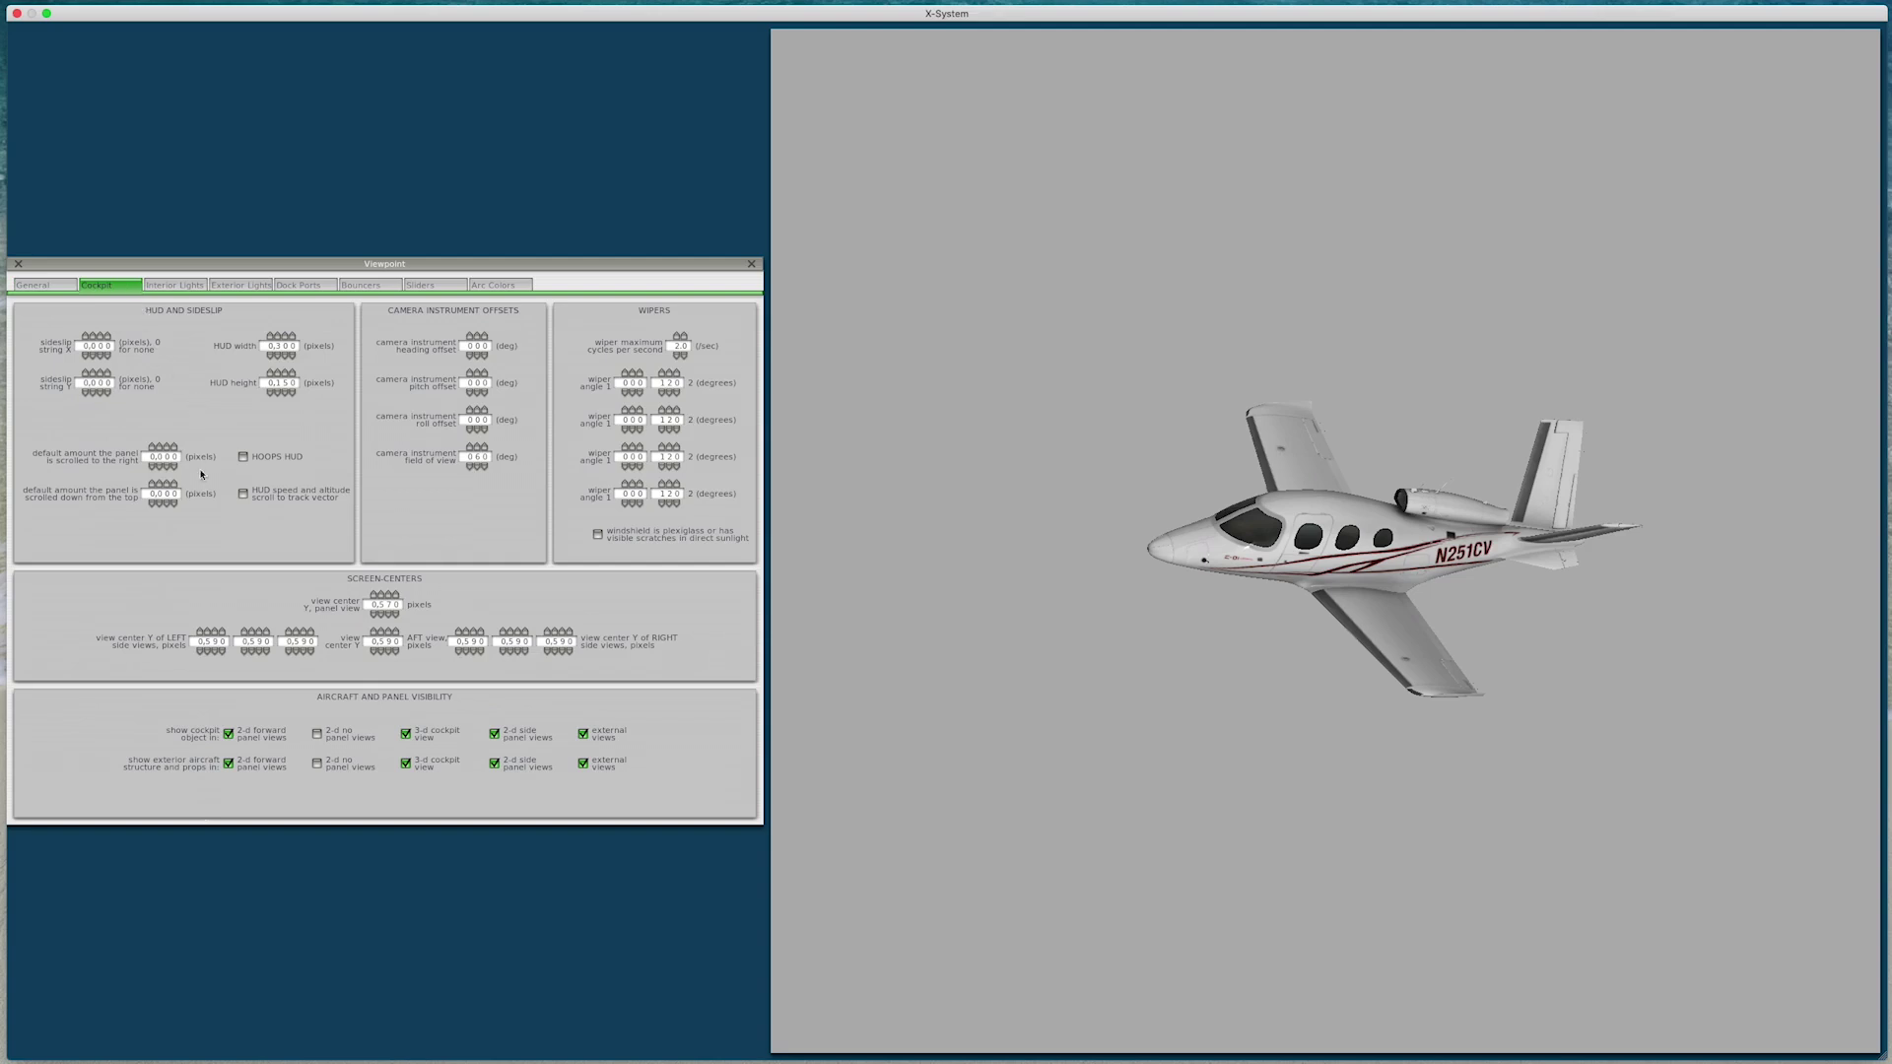
click(230, 734)
click(230, 764)
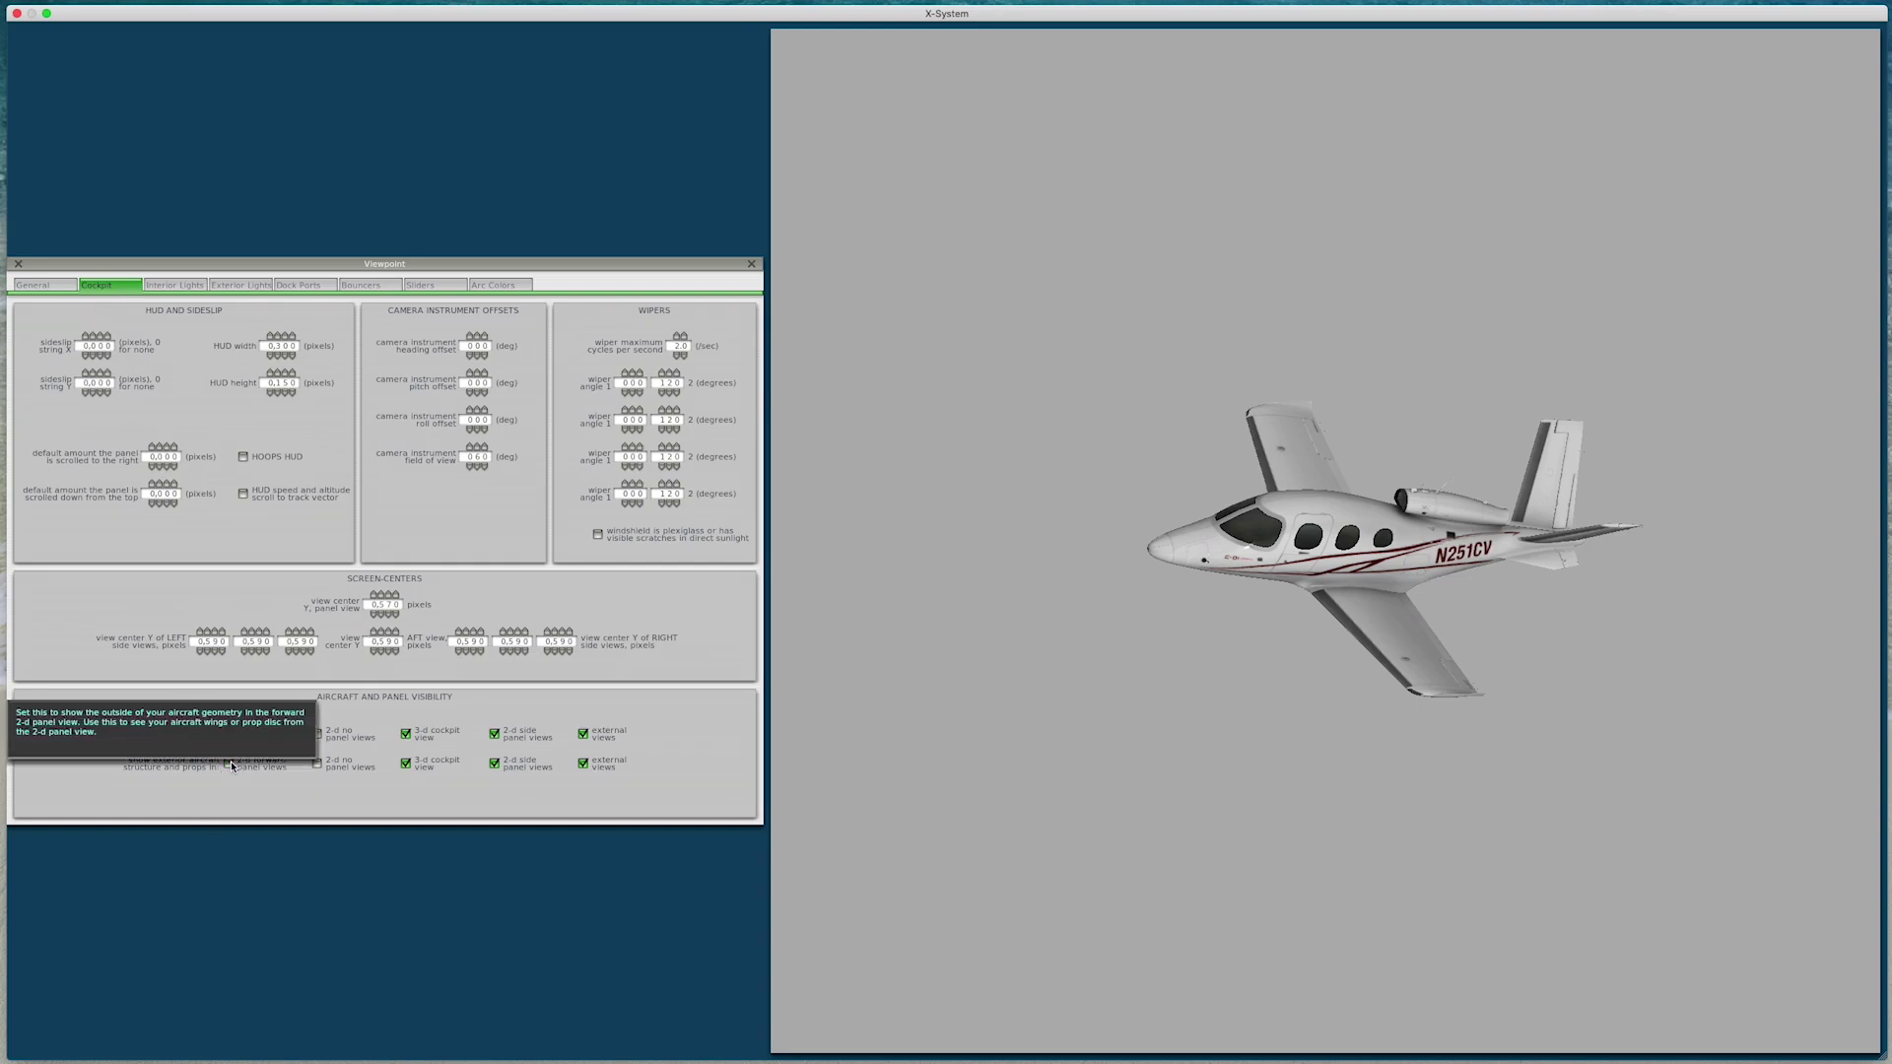
click(20, 266)
Step: Open the Panel 2-D editor and browse the annunciator and autopilot instrument folders
click(115, 28)
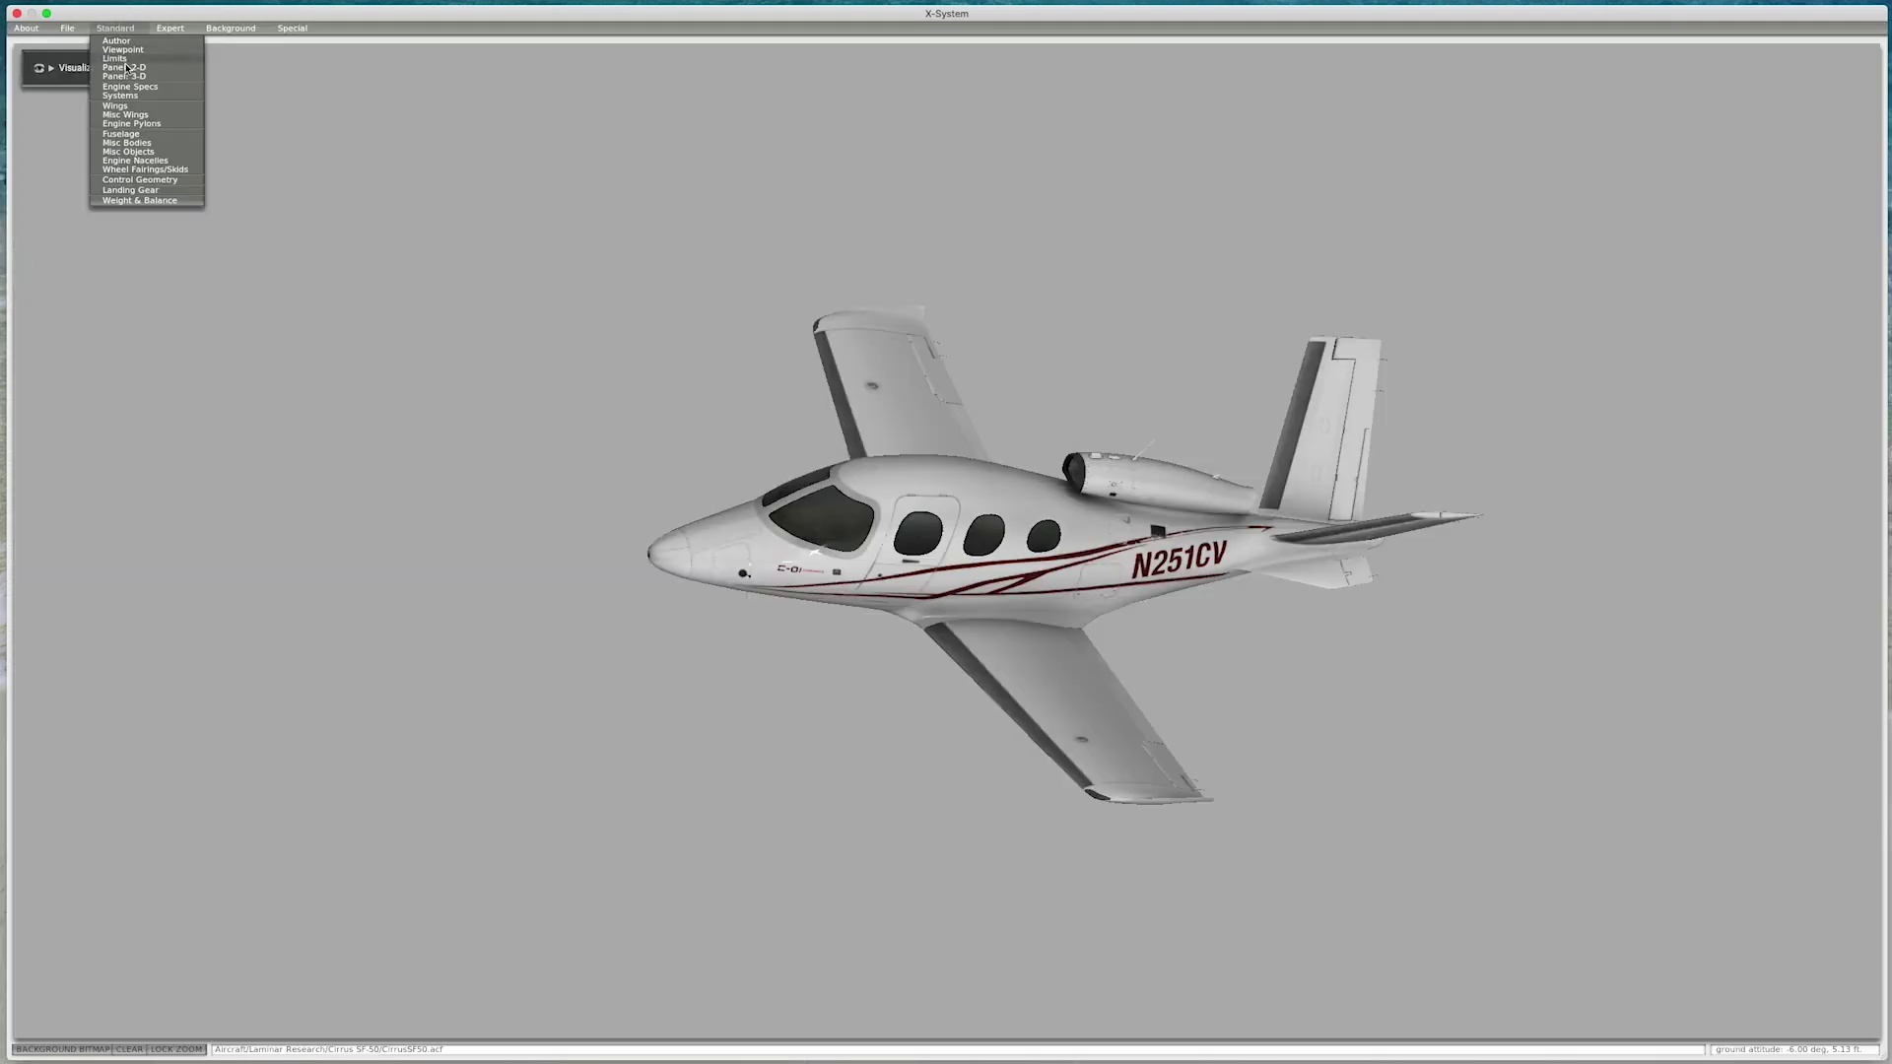
click(127, 71)
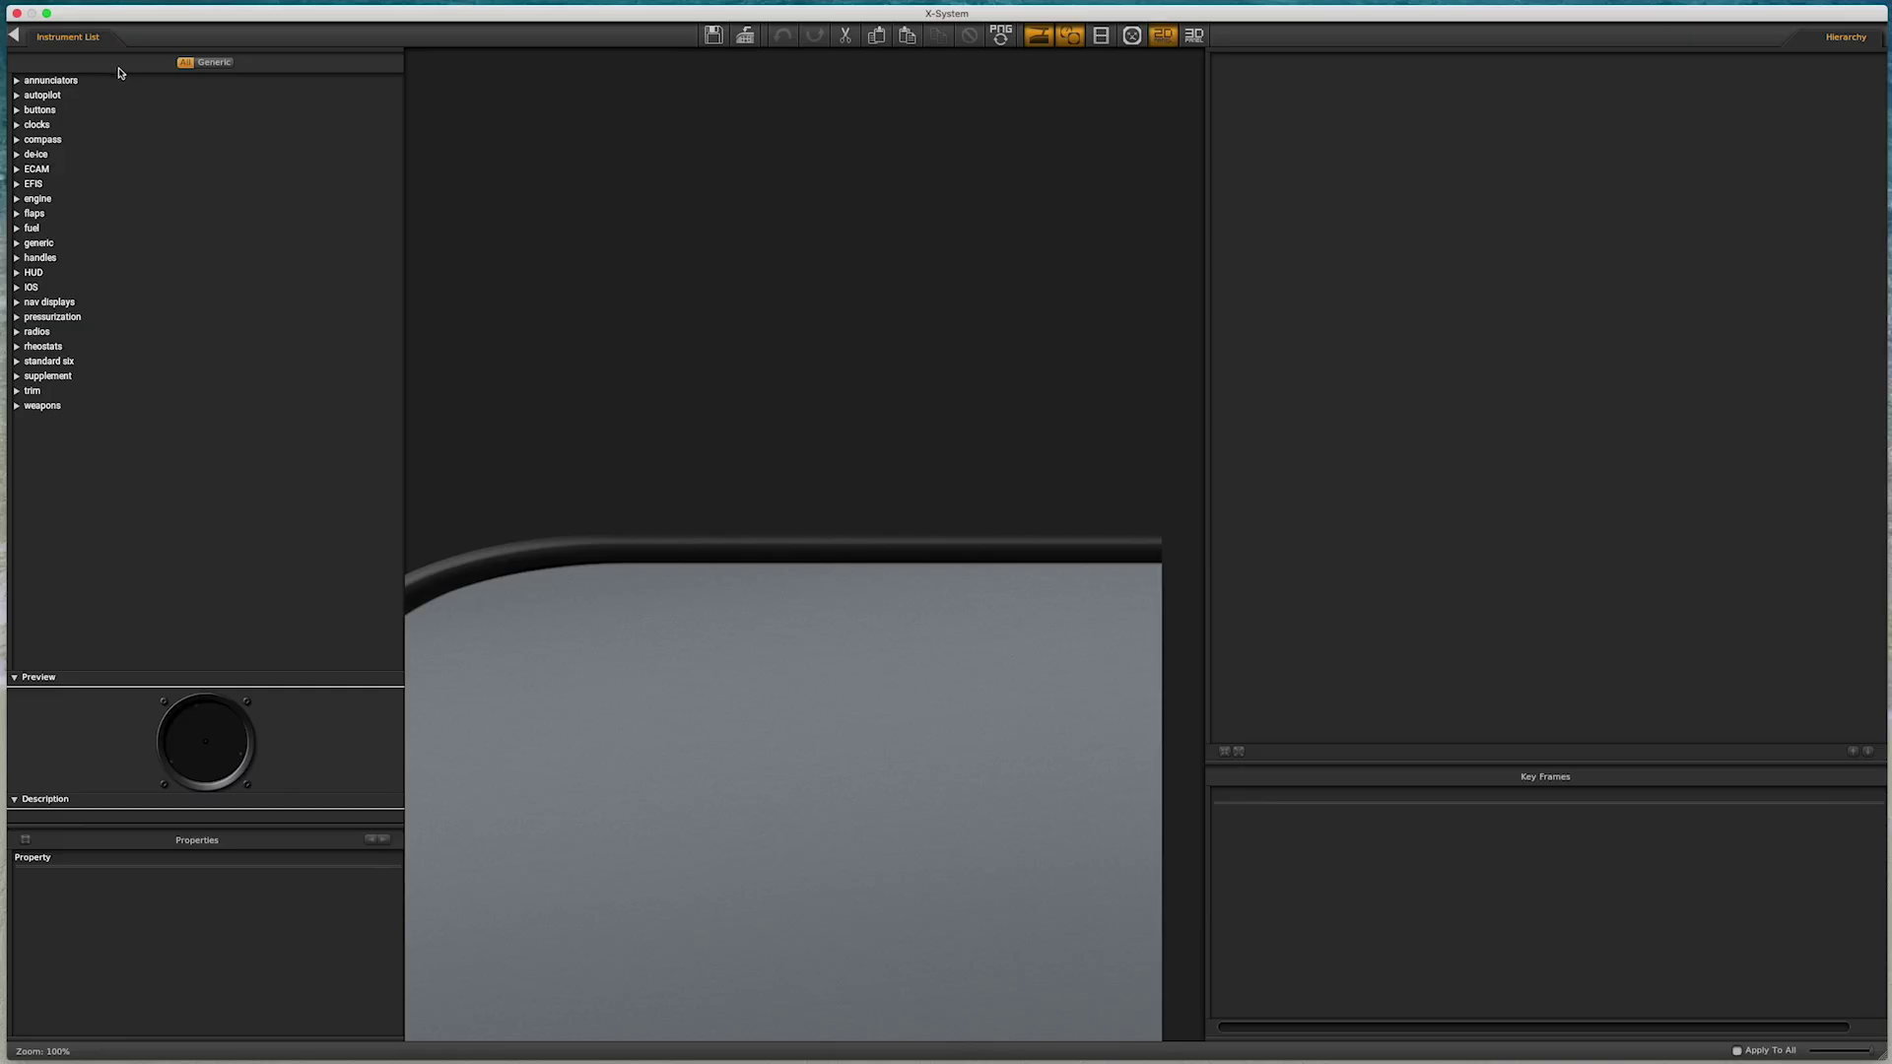
click(54, 86)
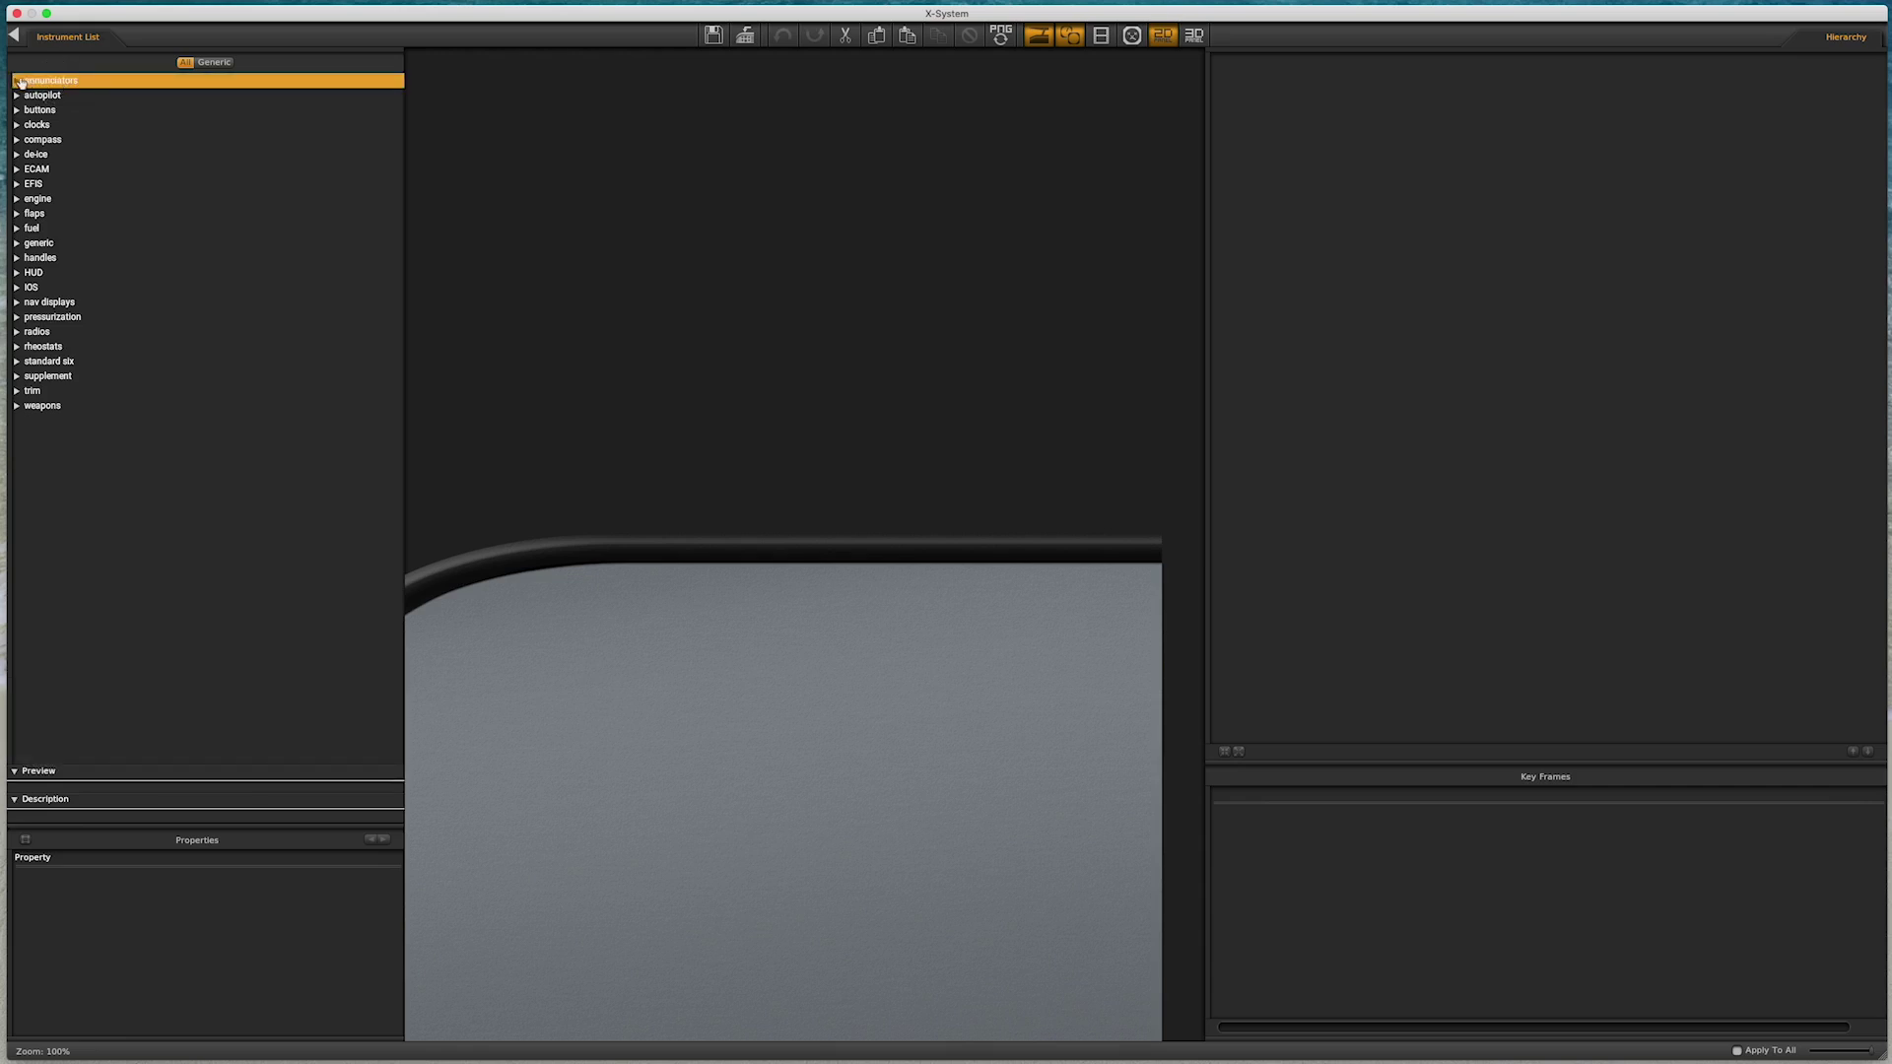
click(17, 81)
click(56, 111)
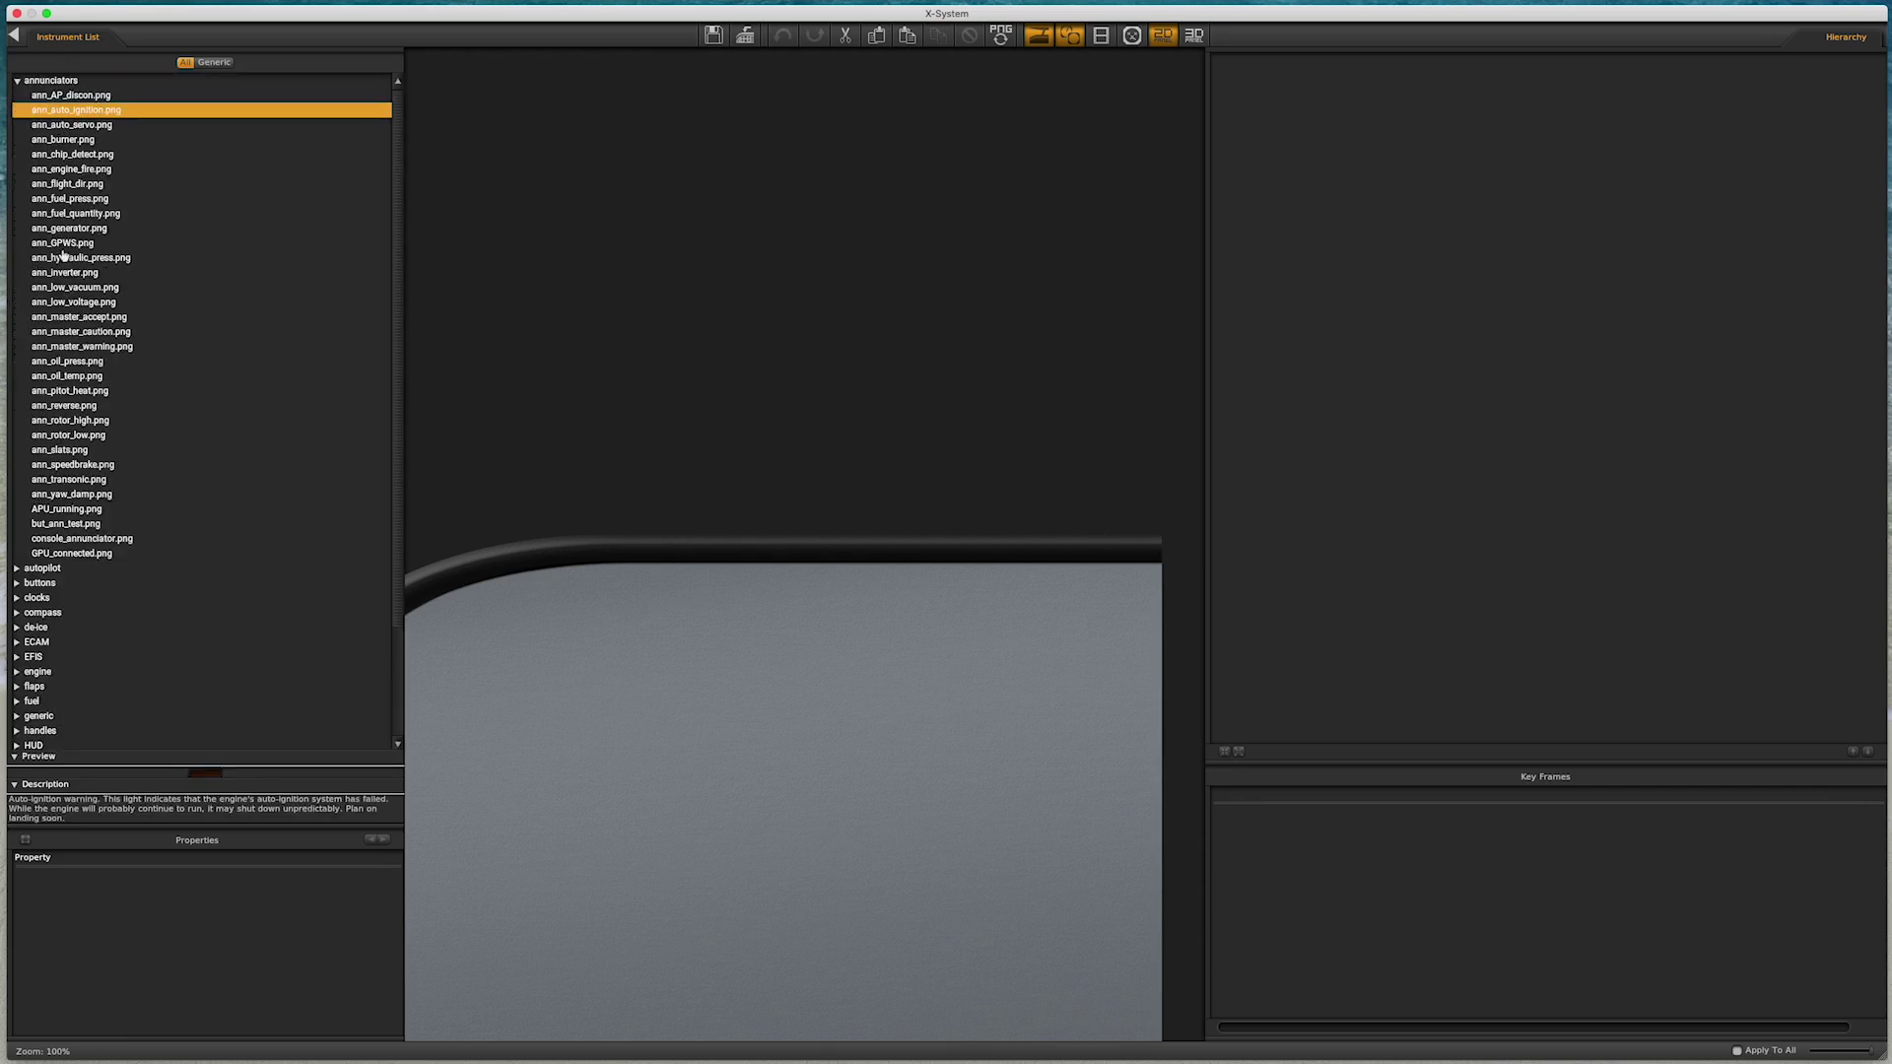
click(16, 569)
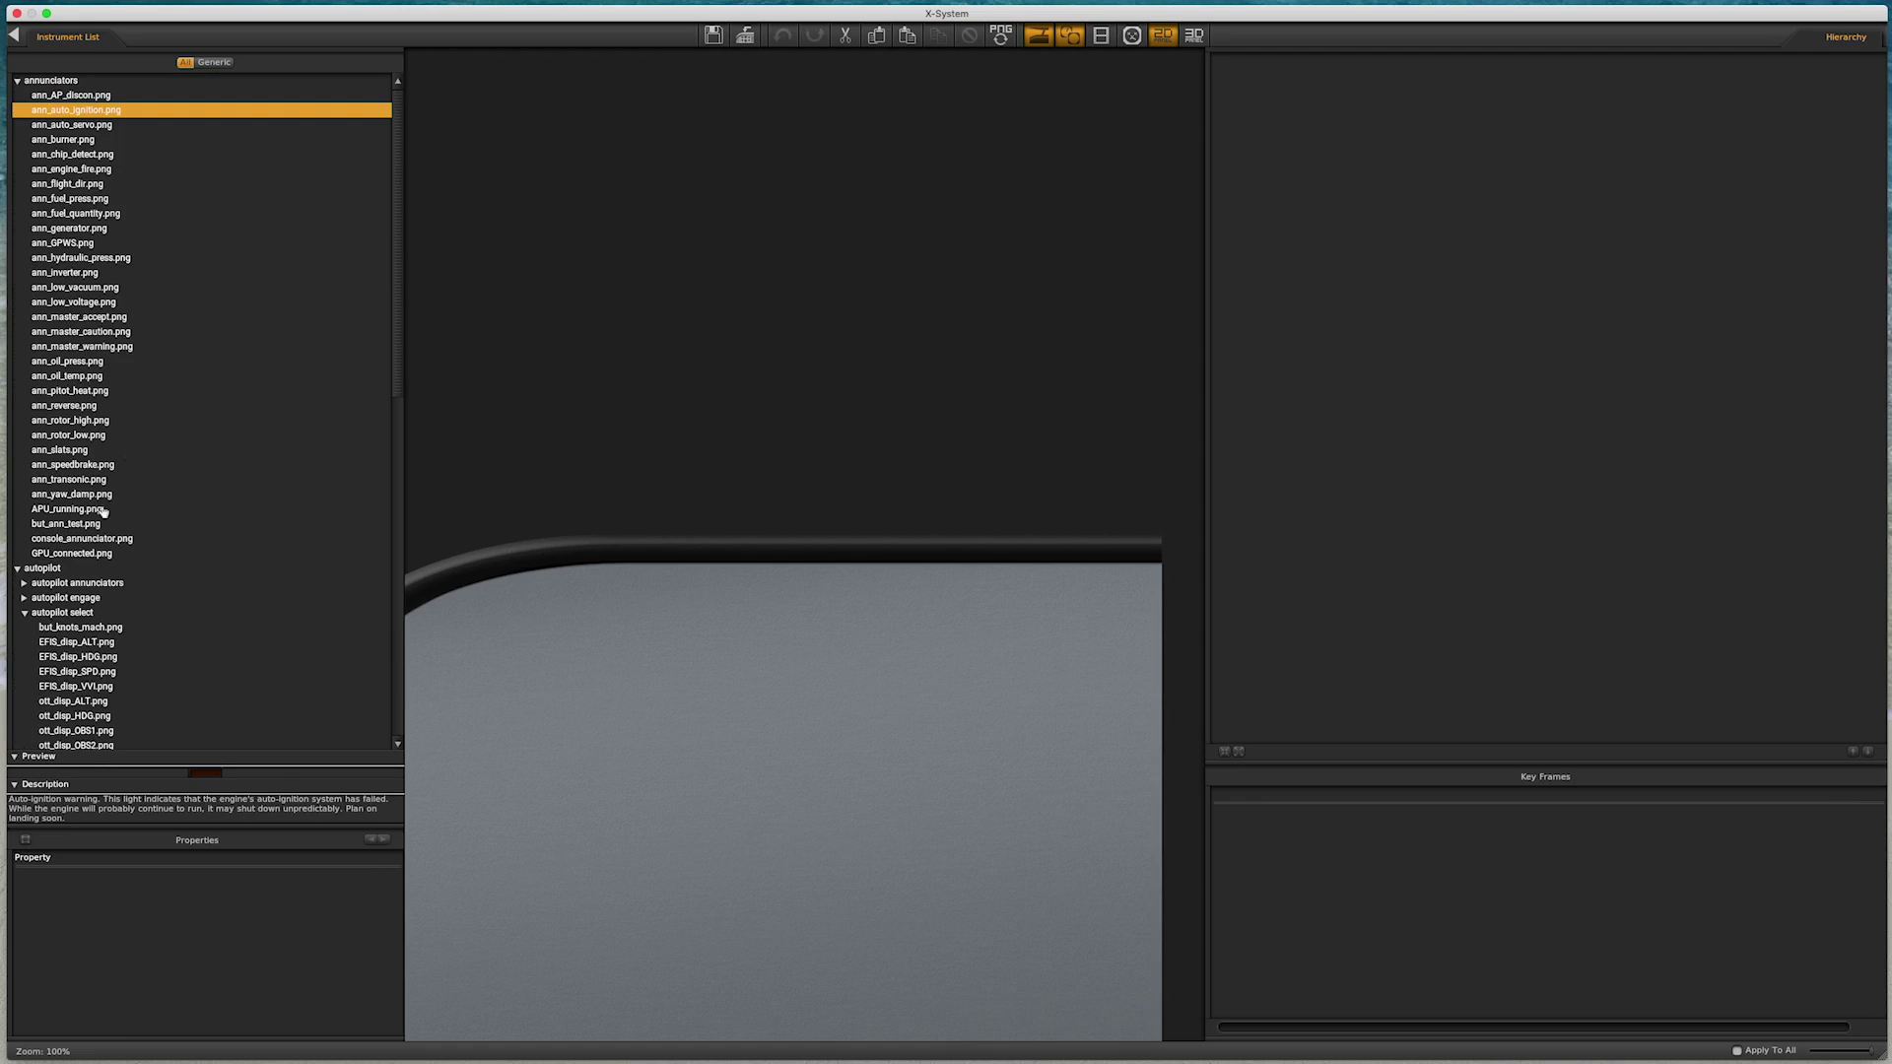
scroll(138, 497, down, 1)
scroll(159, 424, down, 15)
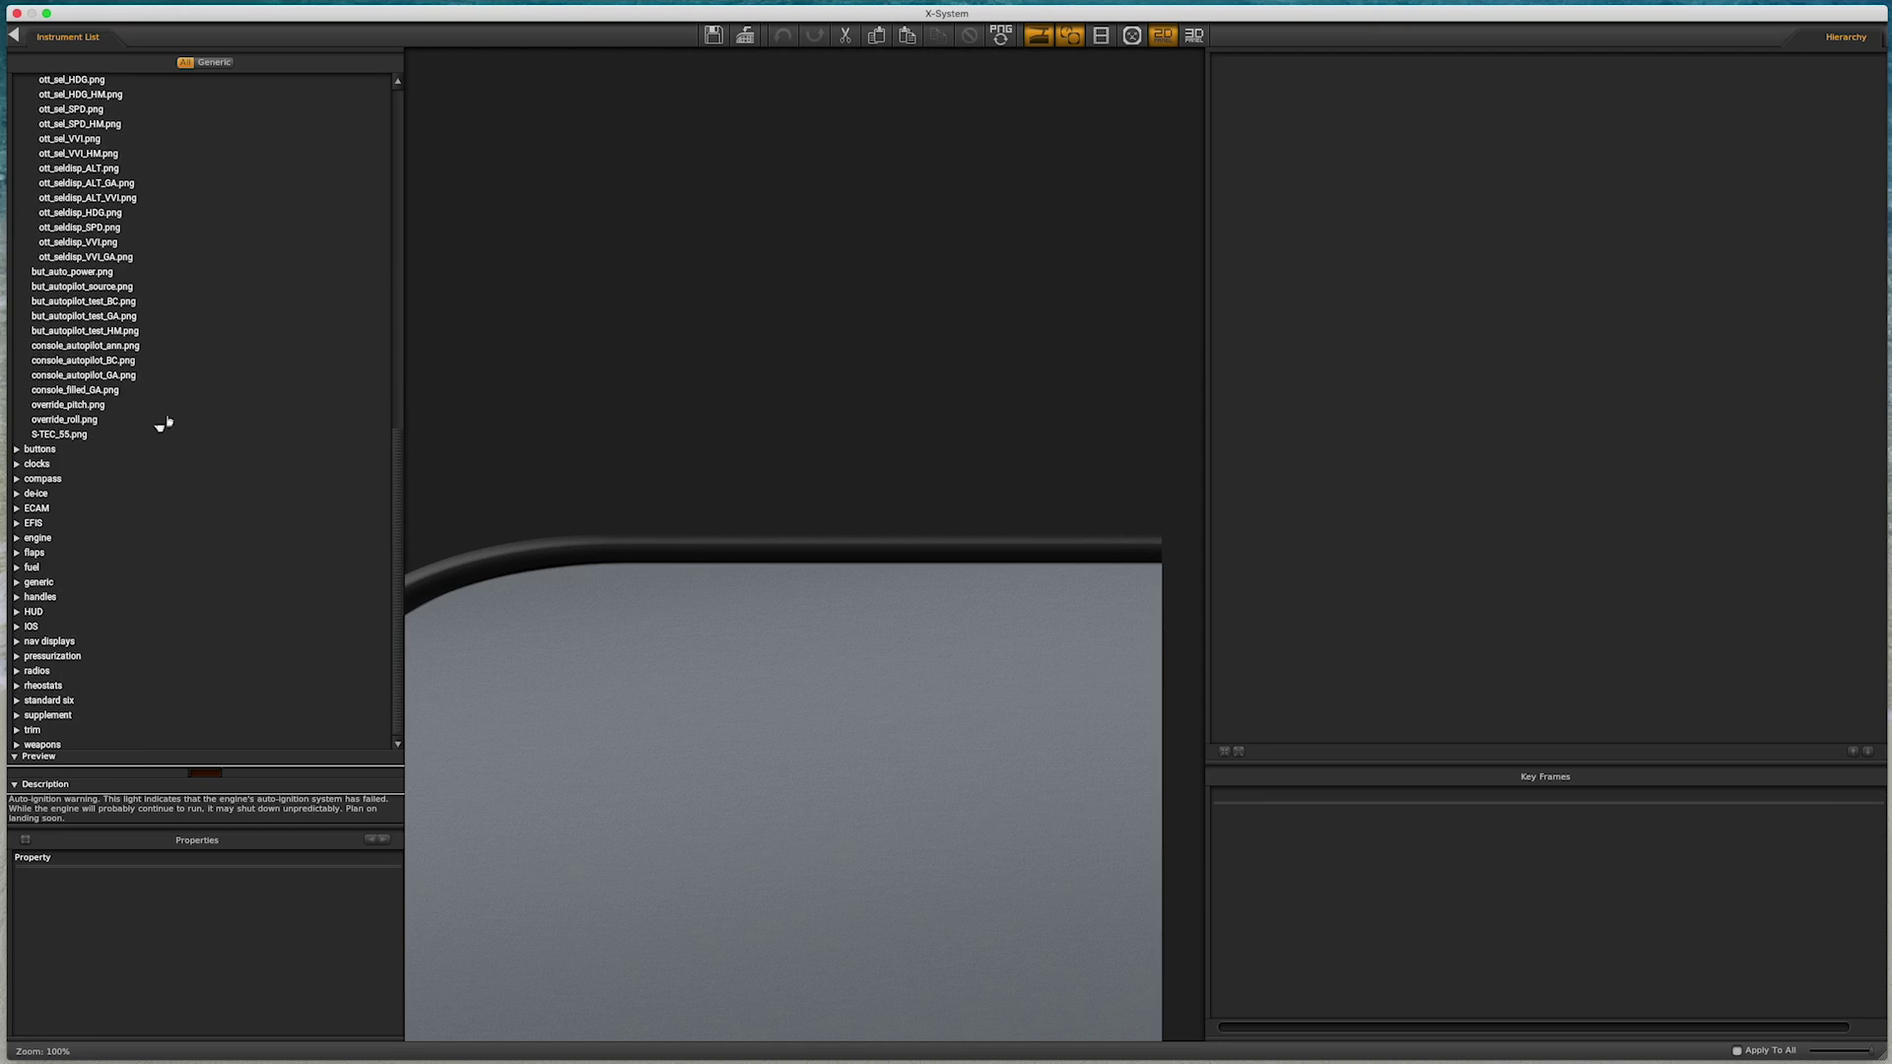
Step: Filter the Instrument List to Generic, preview a few images, and select gen_needle.png
click(217, 62)
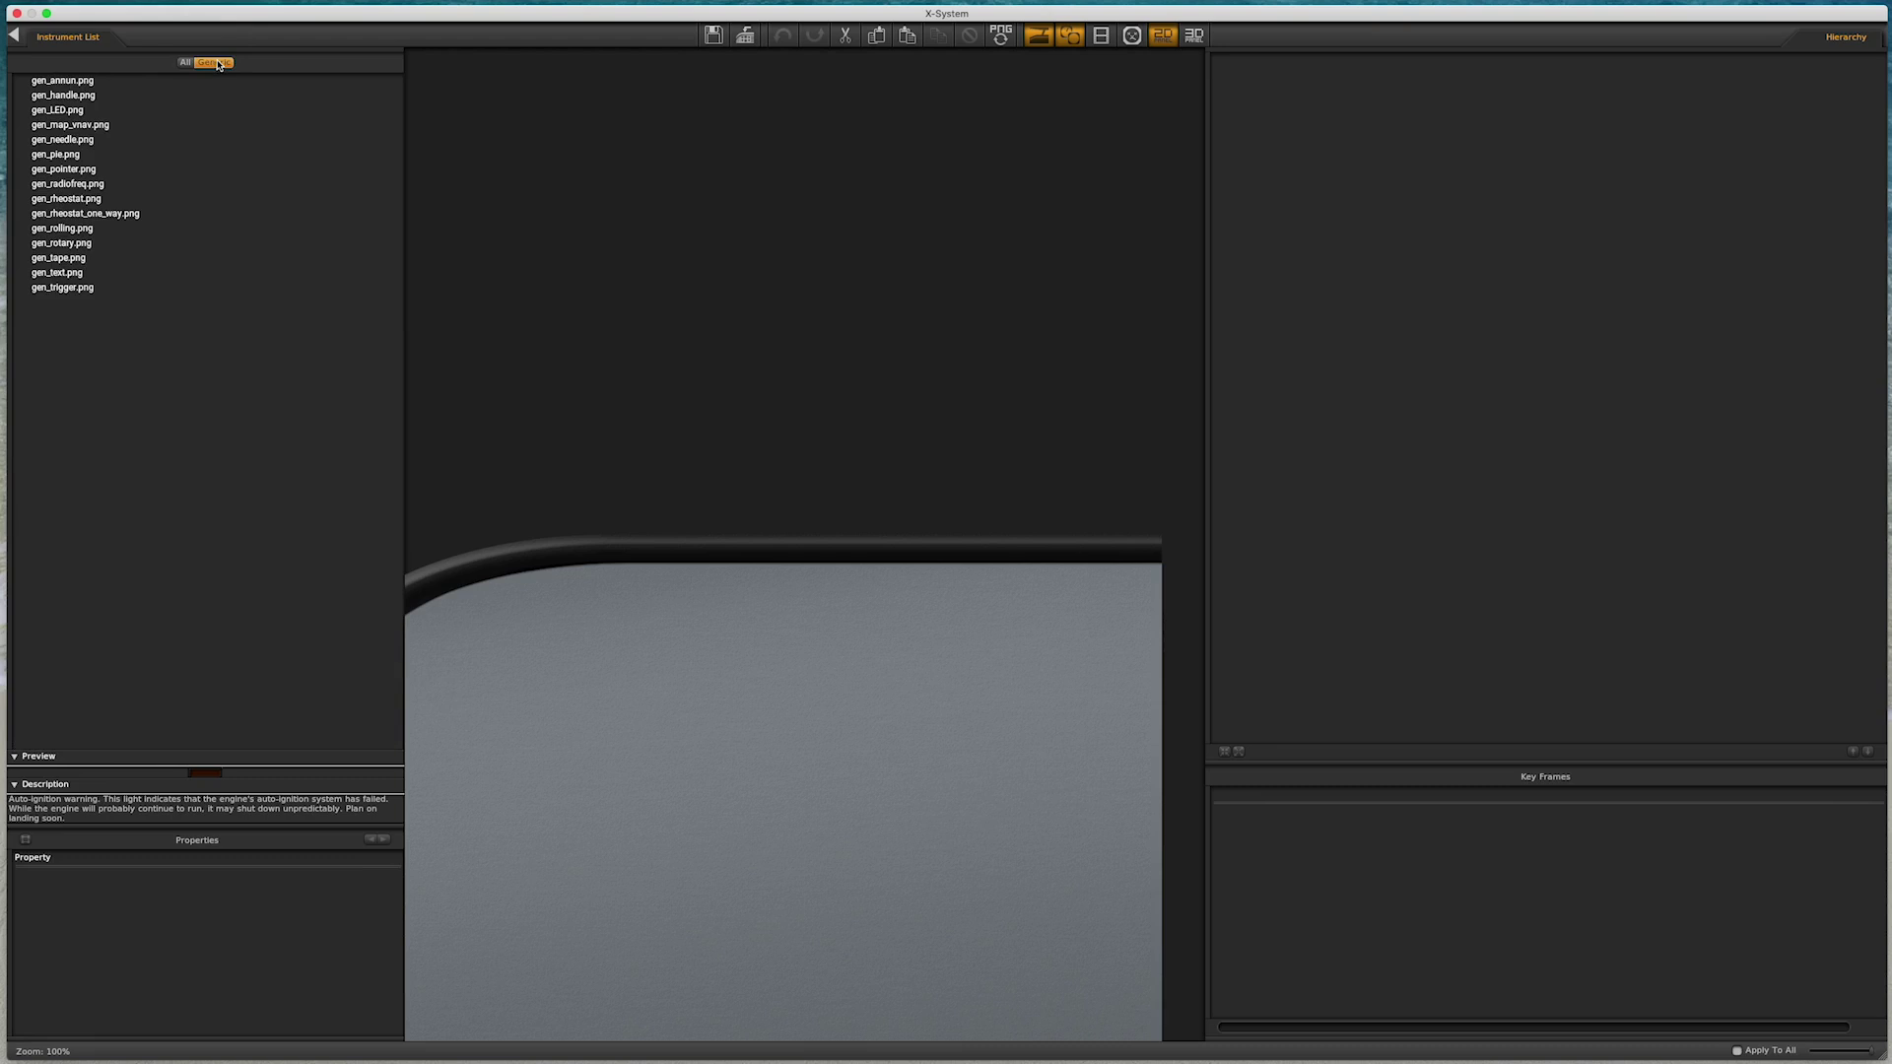
click(99, 80)
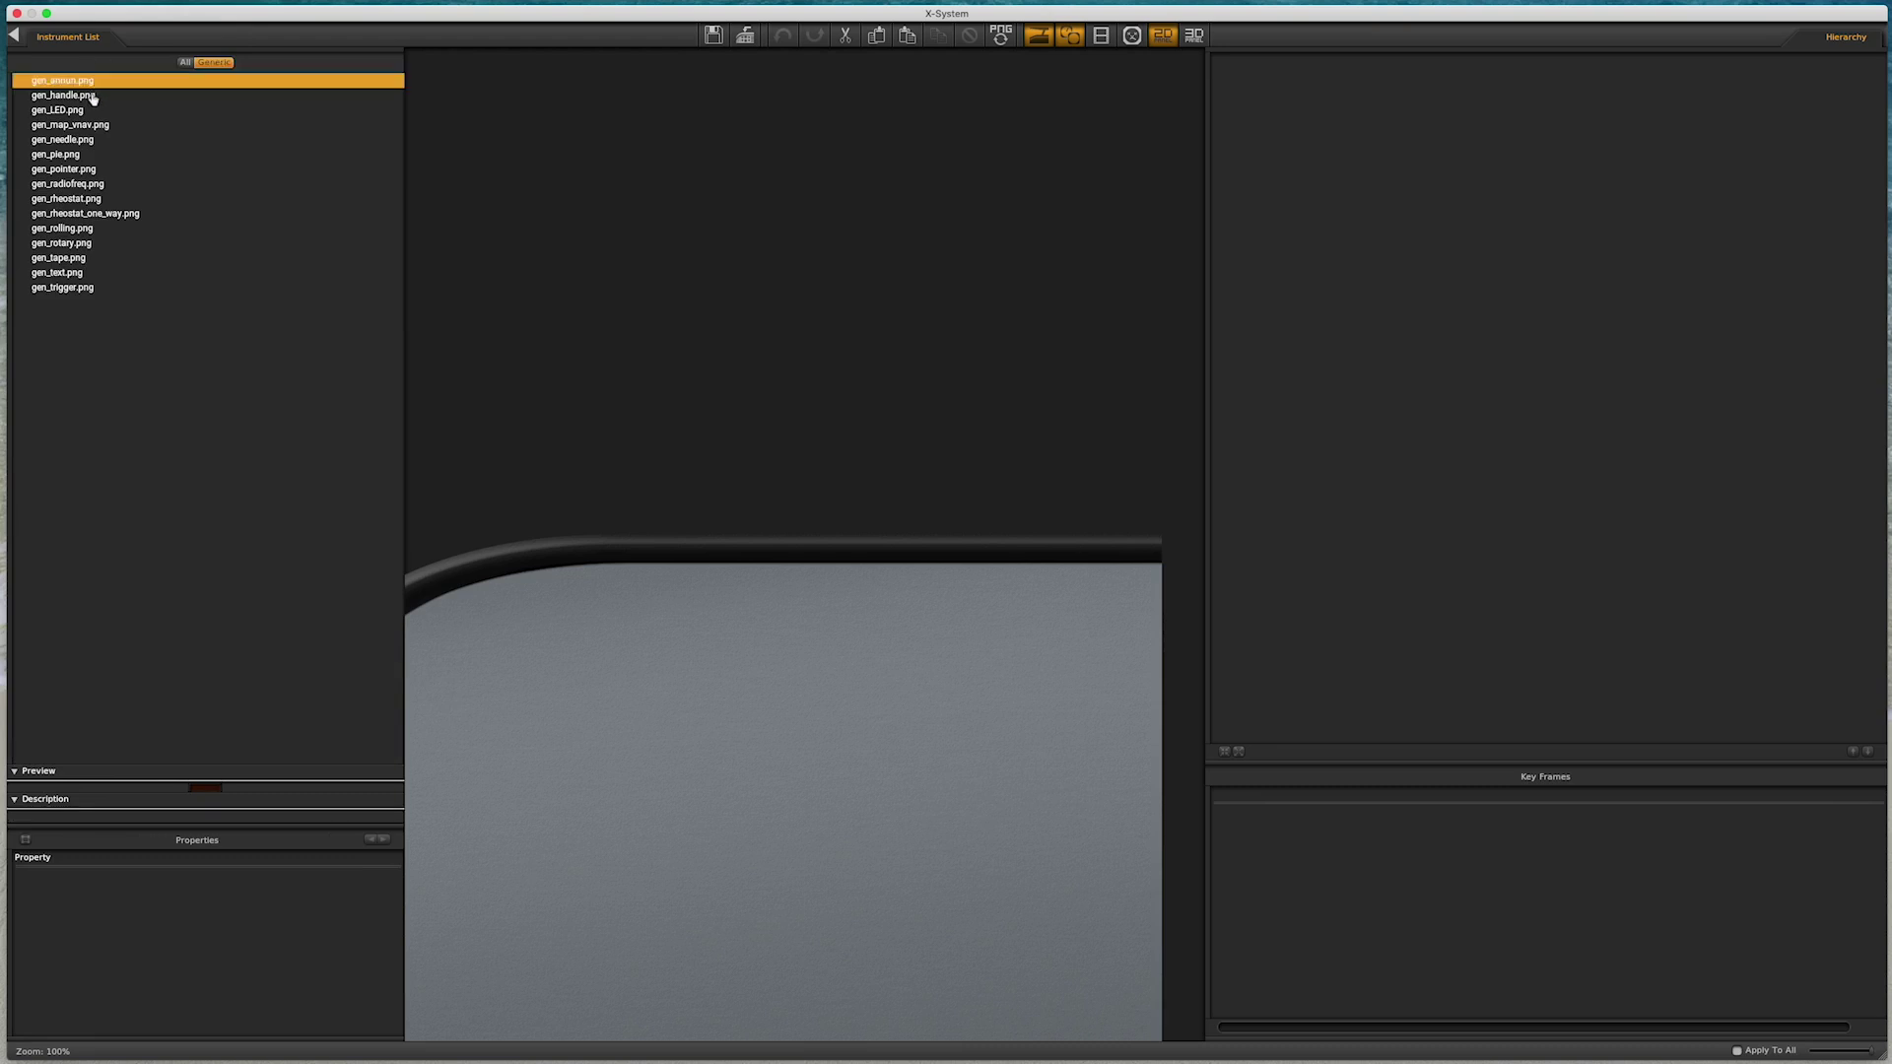
click(92, 96)
click(89, 112)
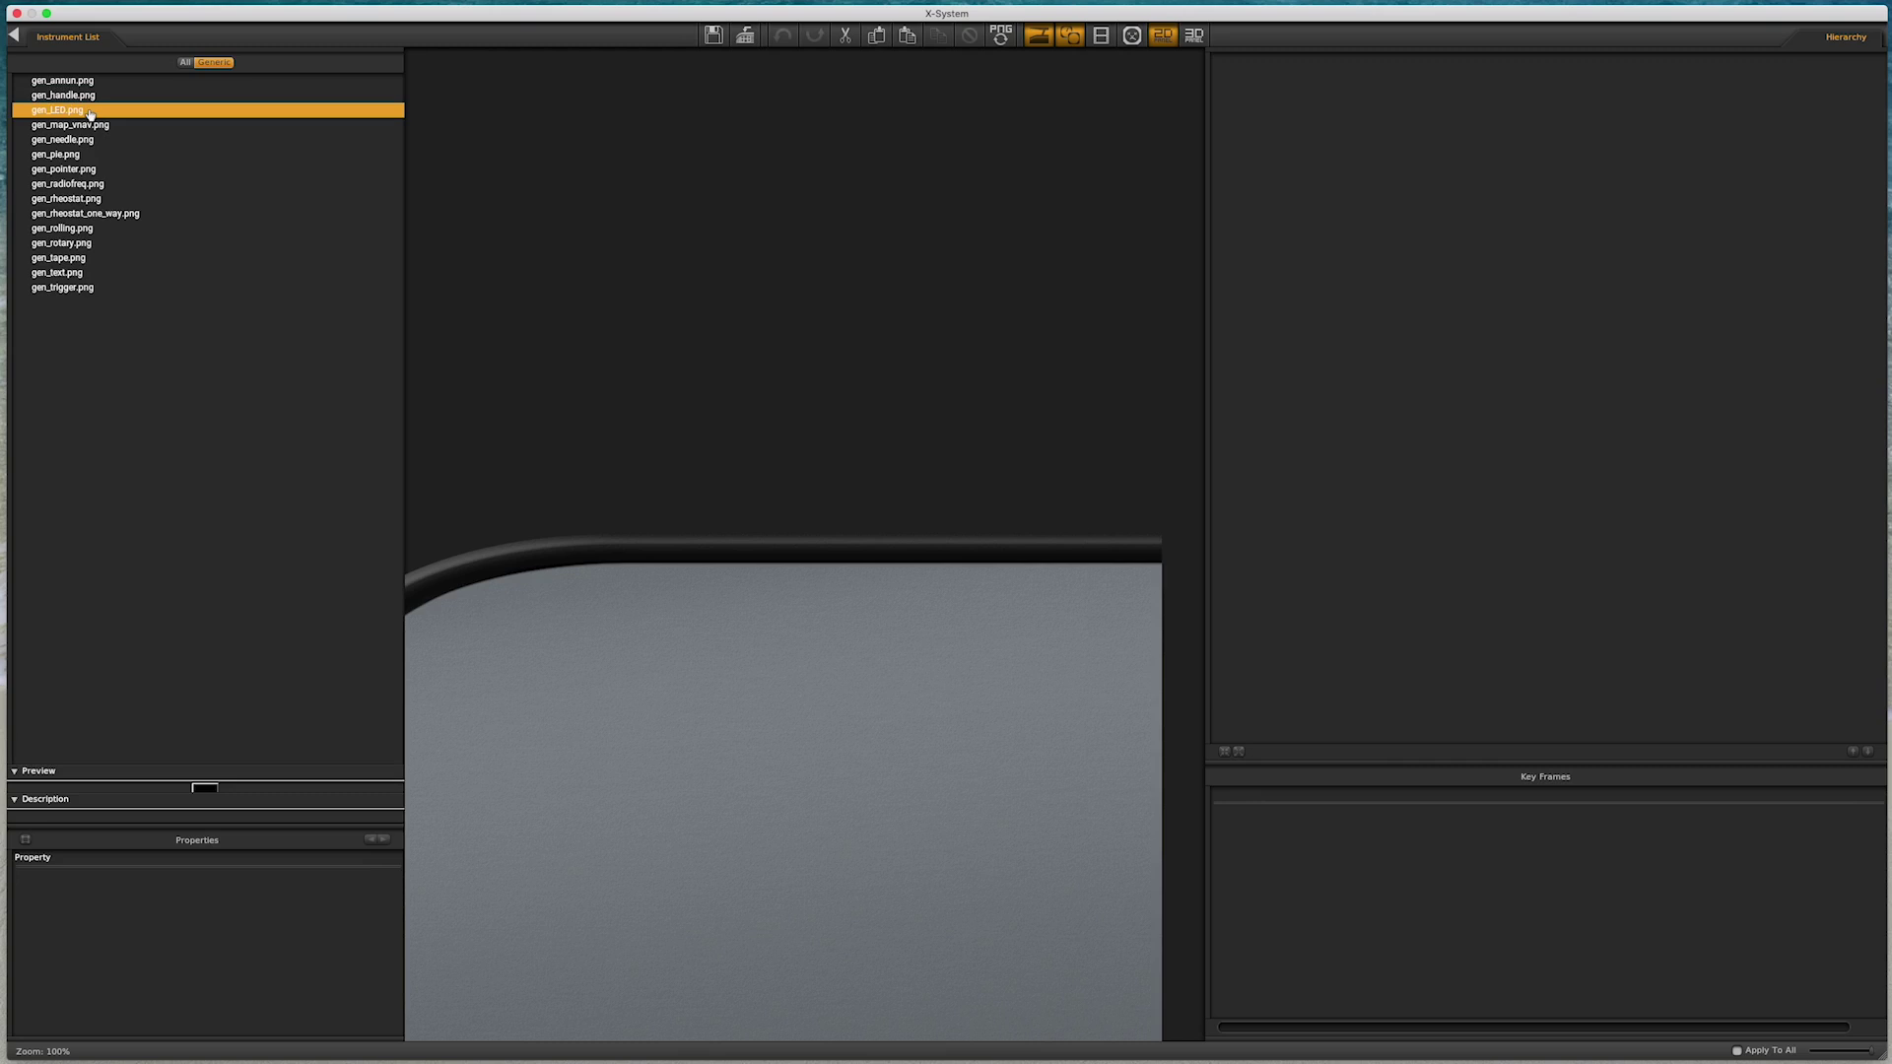
click(81, 141)
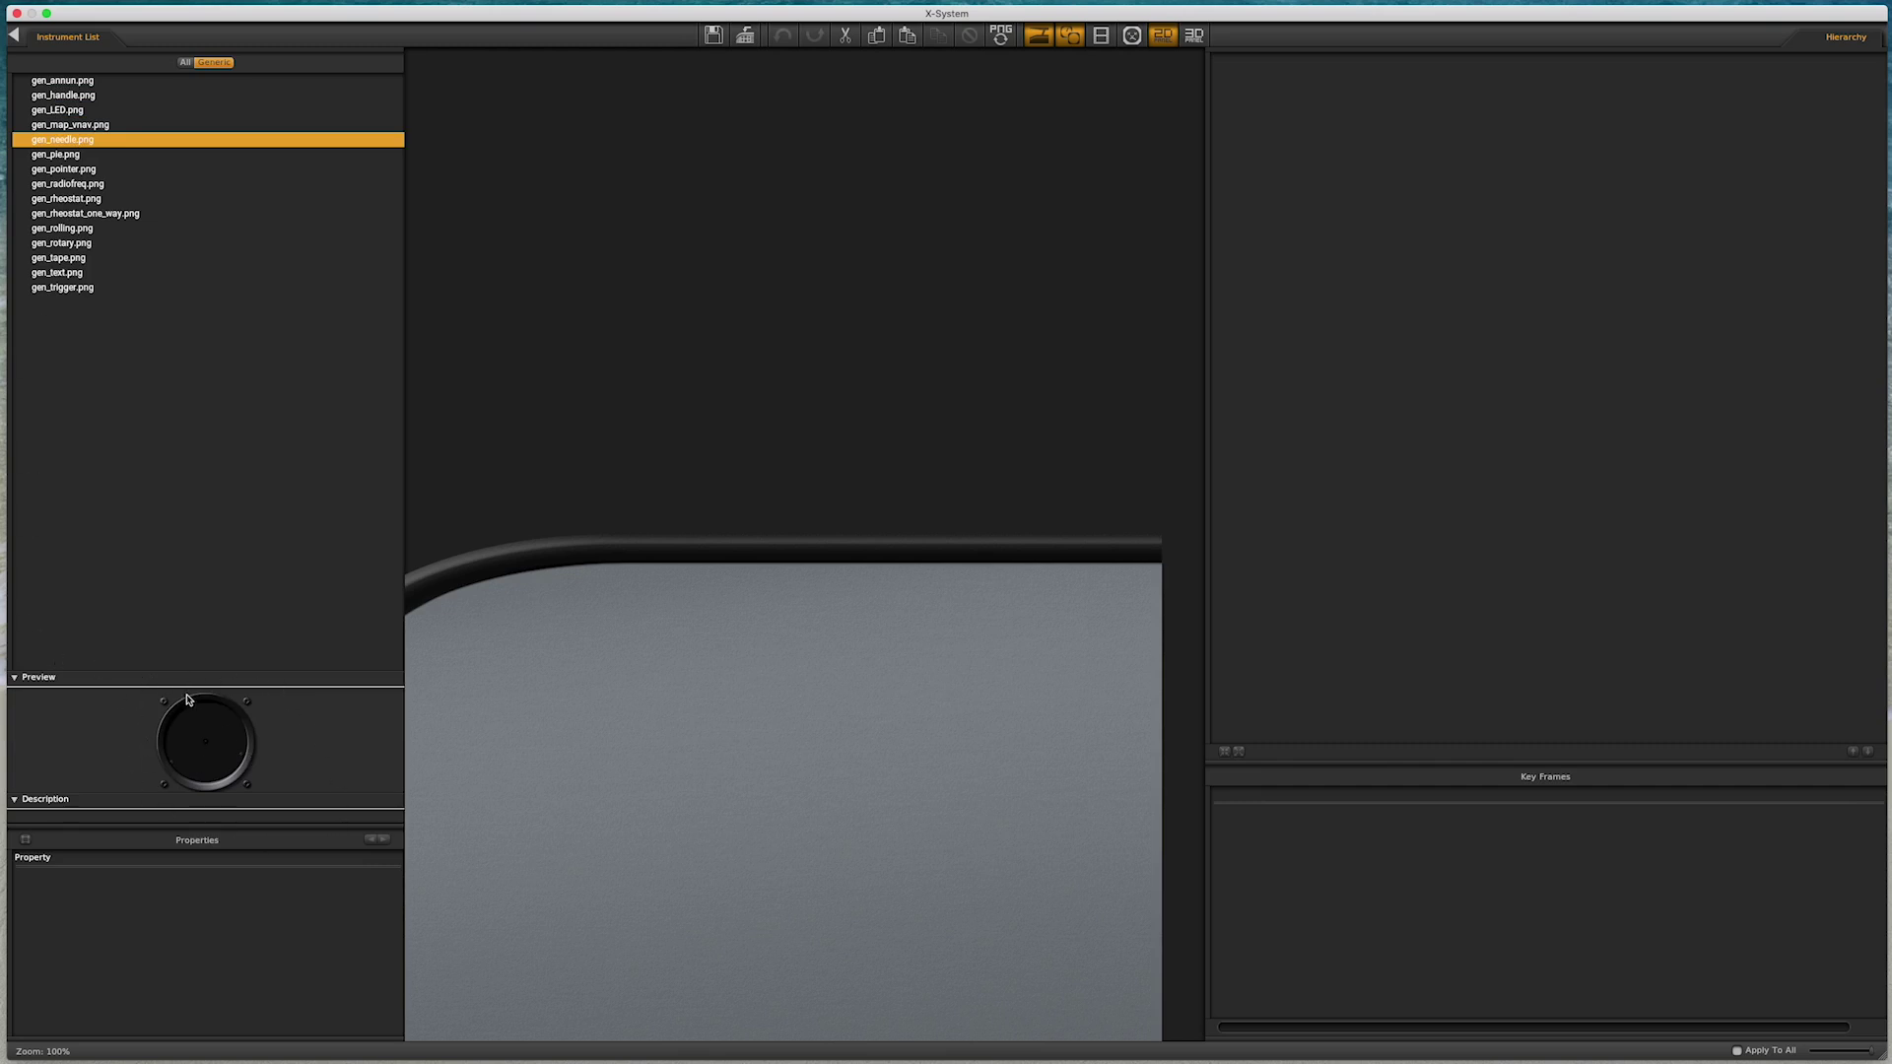
Step: Drag two gen_needle.png gauges side by side onto the panel and raise the Preview/Properties divider
drag(188, 700, 617, 754)
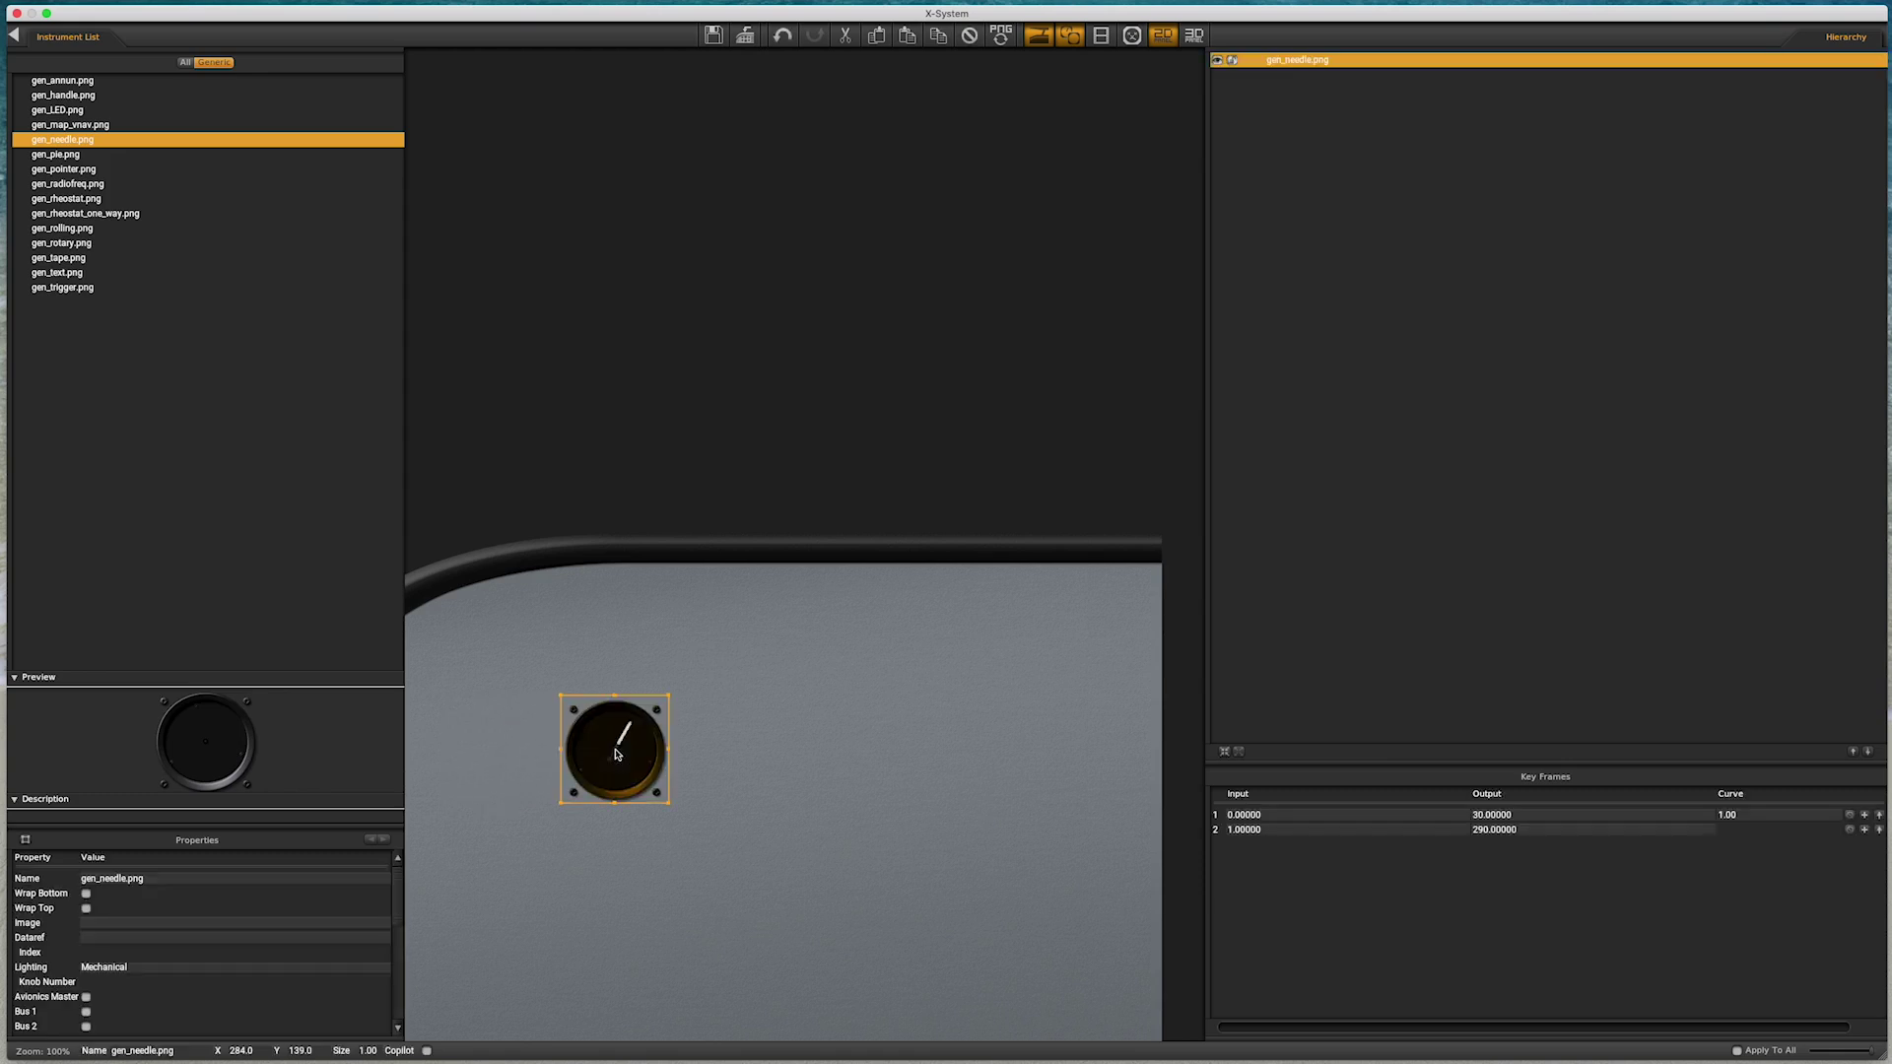
drag(205, 747, 775, 755)
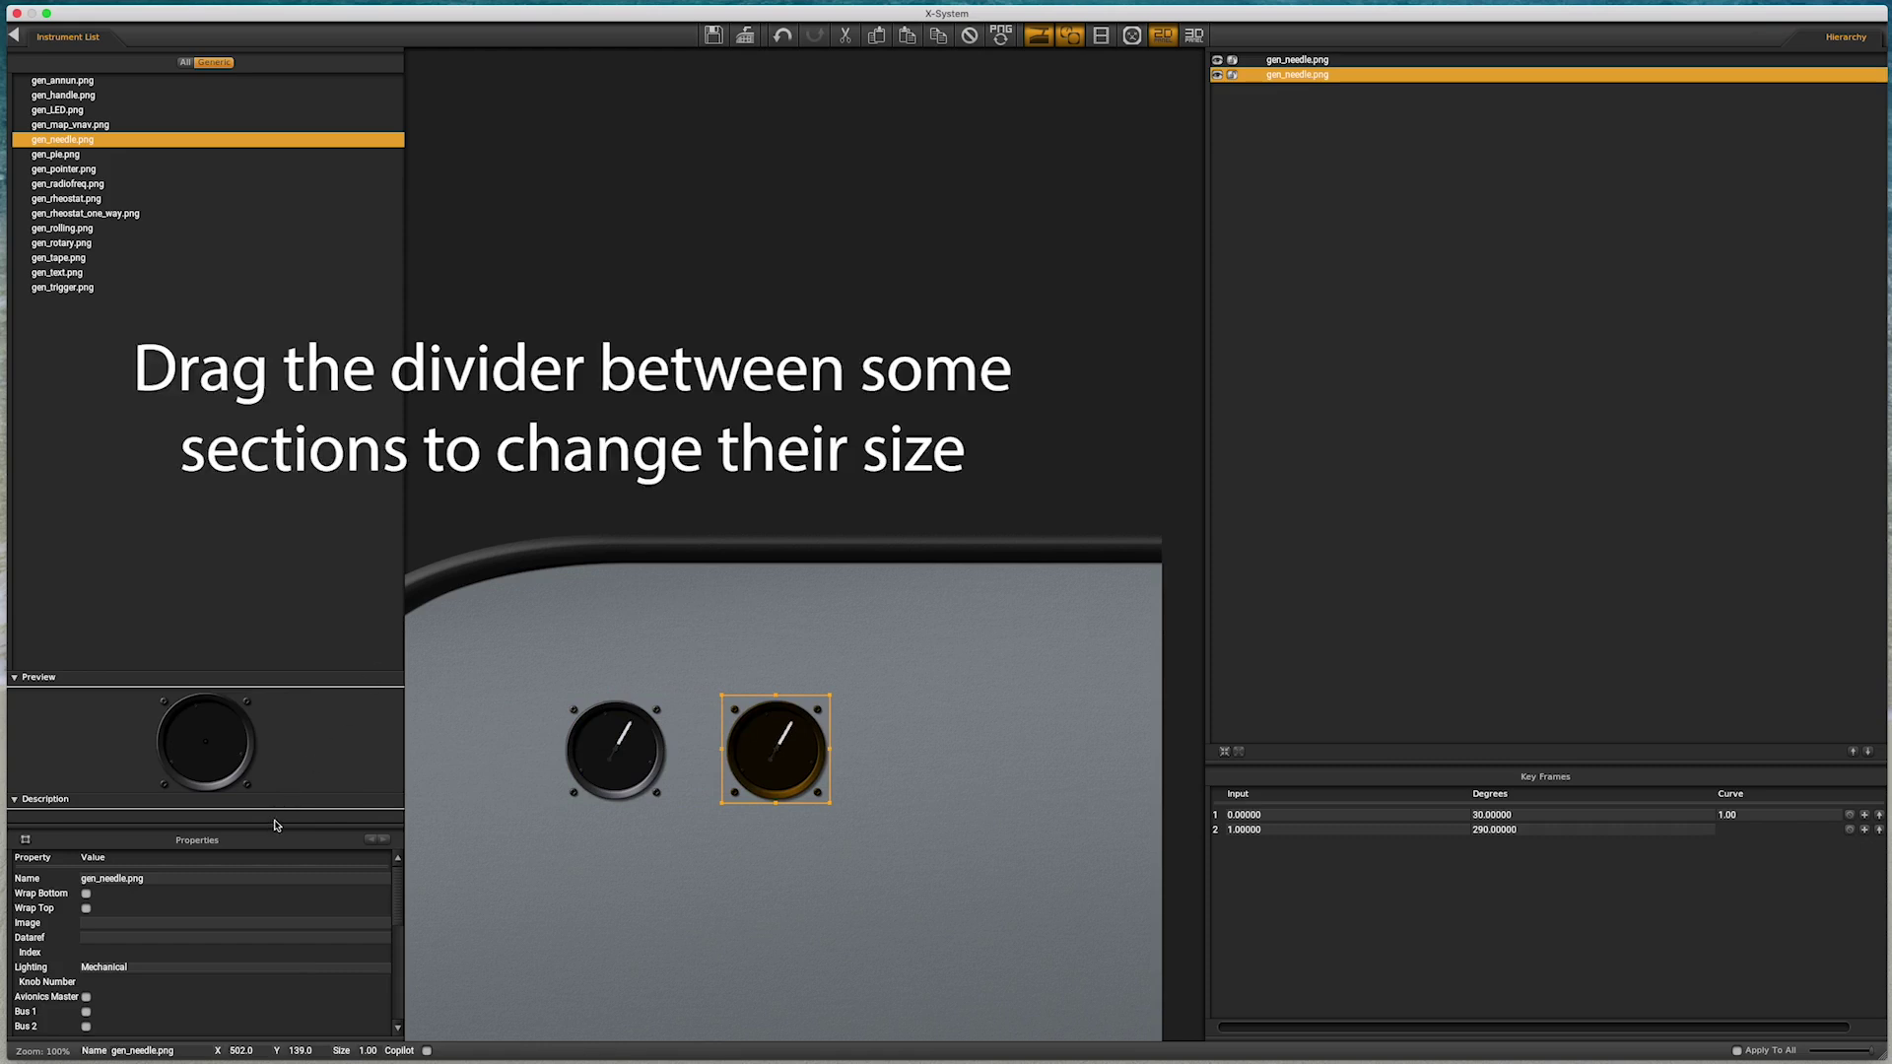
drag(275, 825, 442, 511)
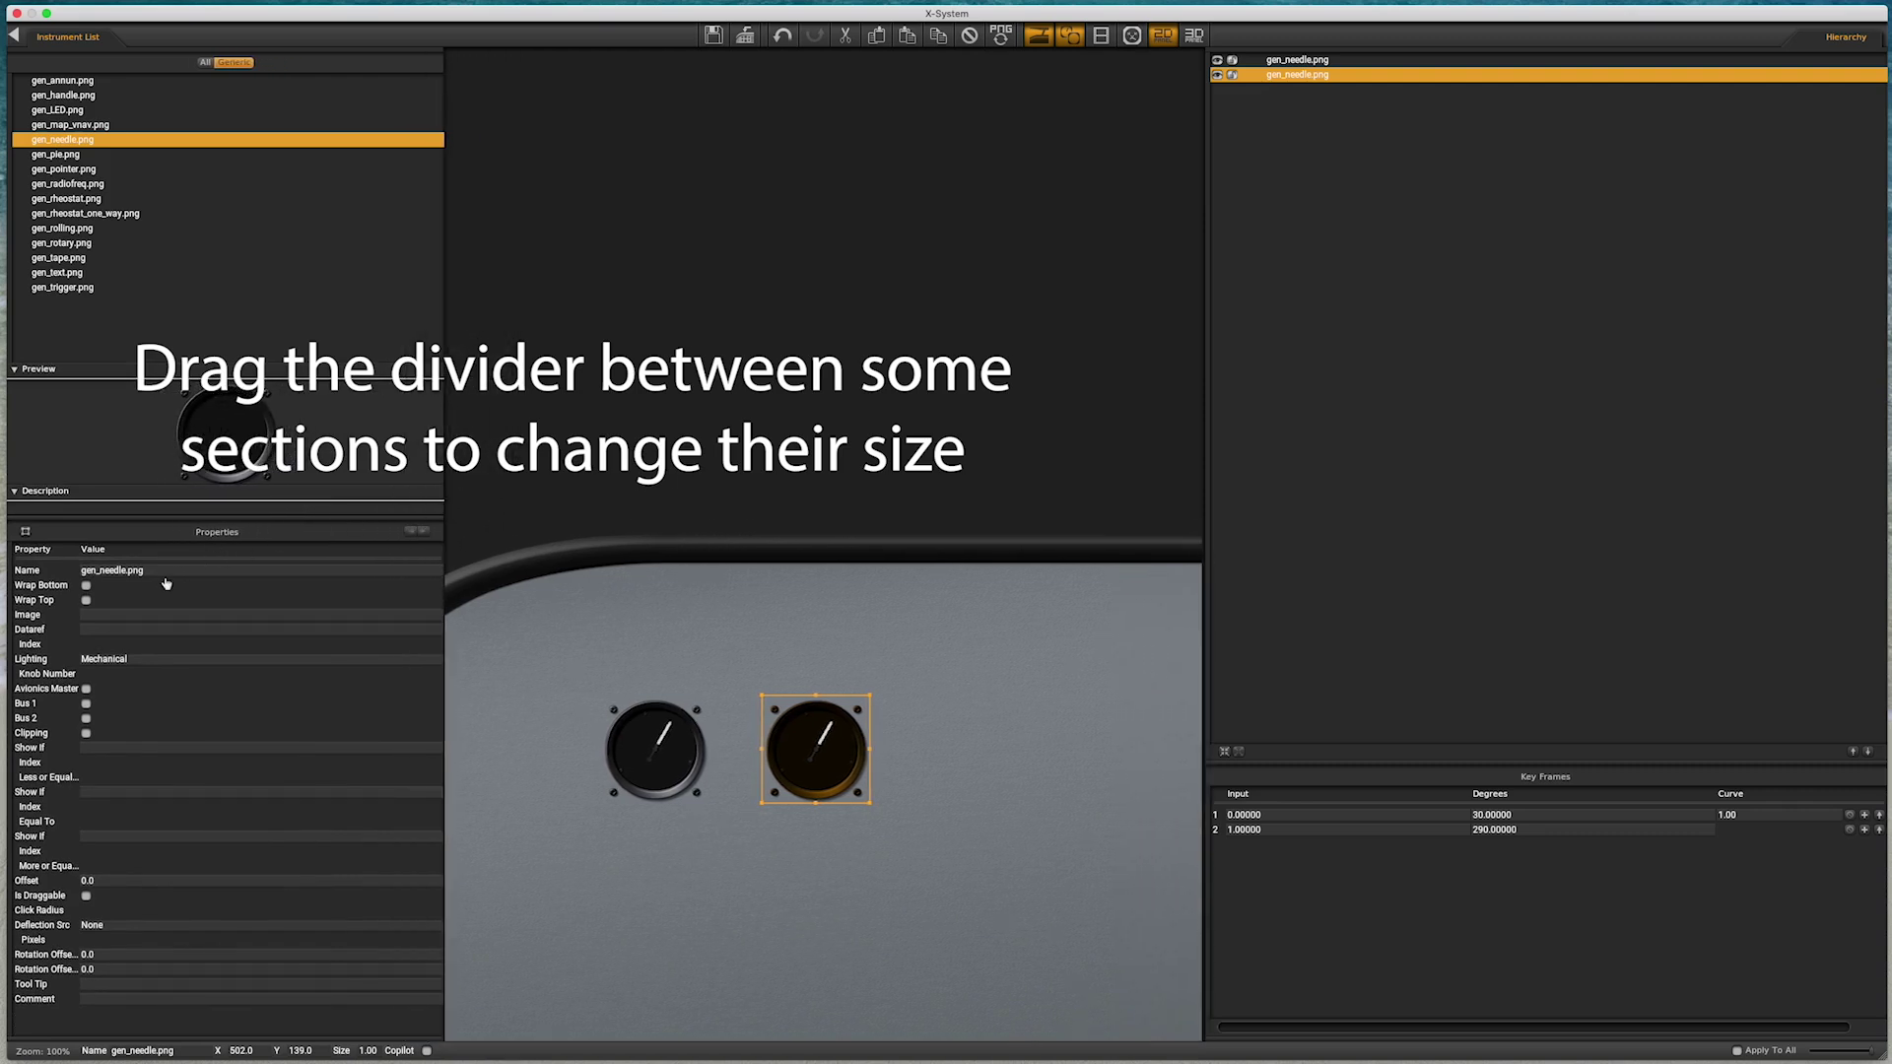
Step: Set the left gauge's dataref to sim/cockpit2/engine/indicators/N1_percent with index 0
click(676, 754)
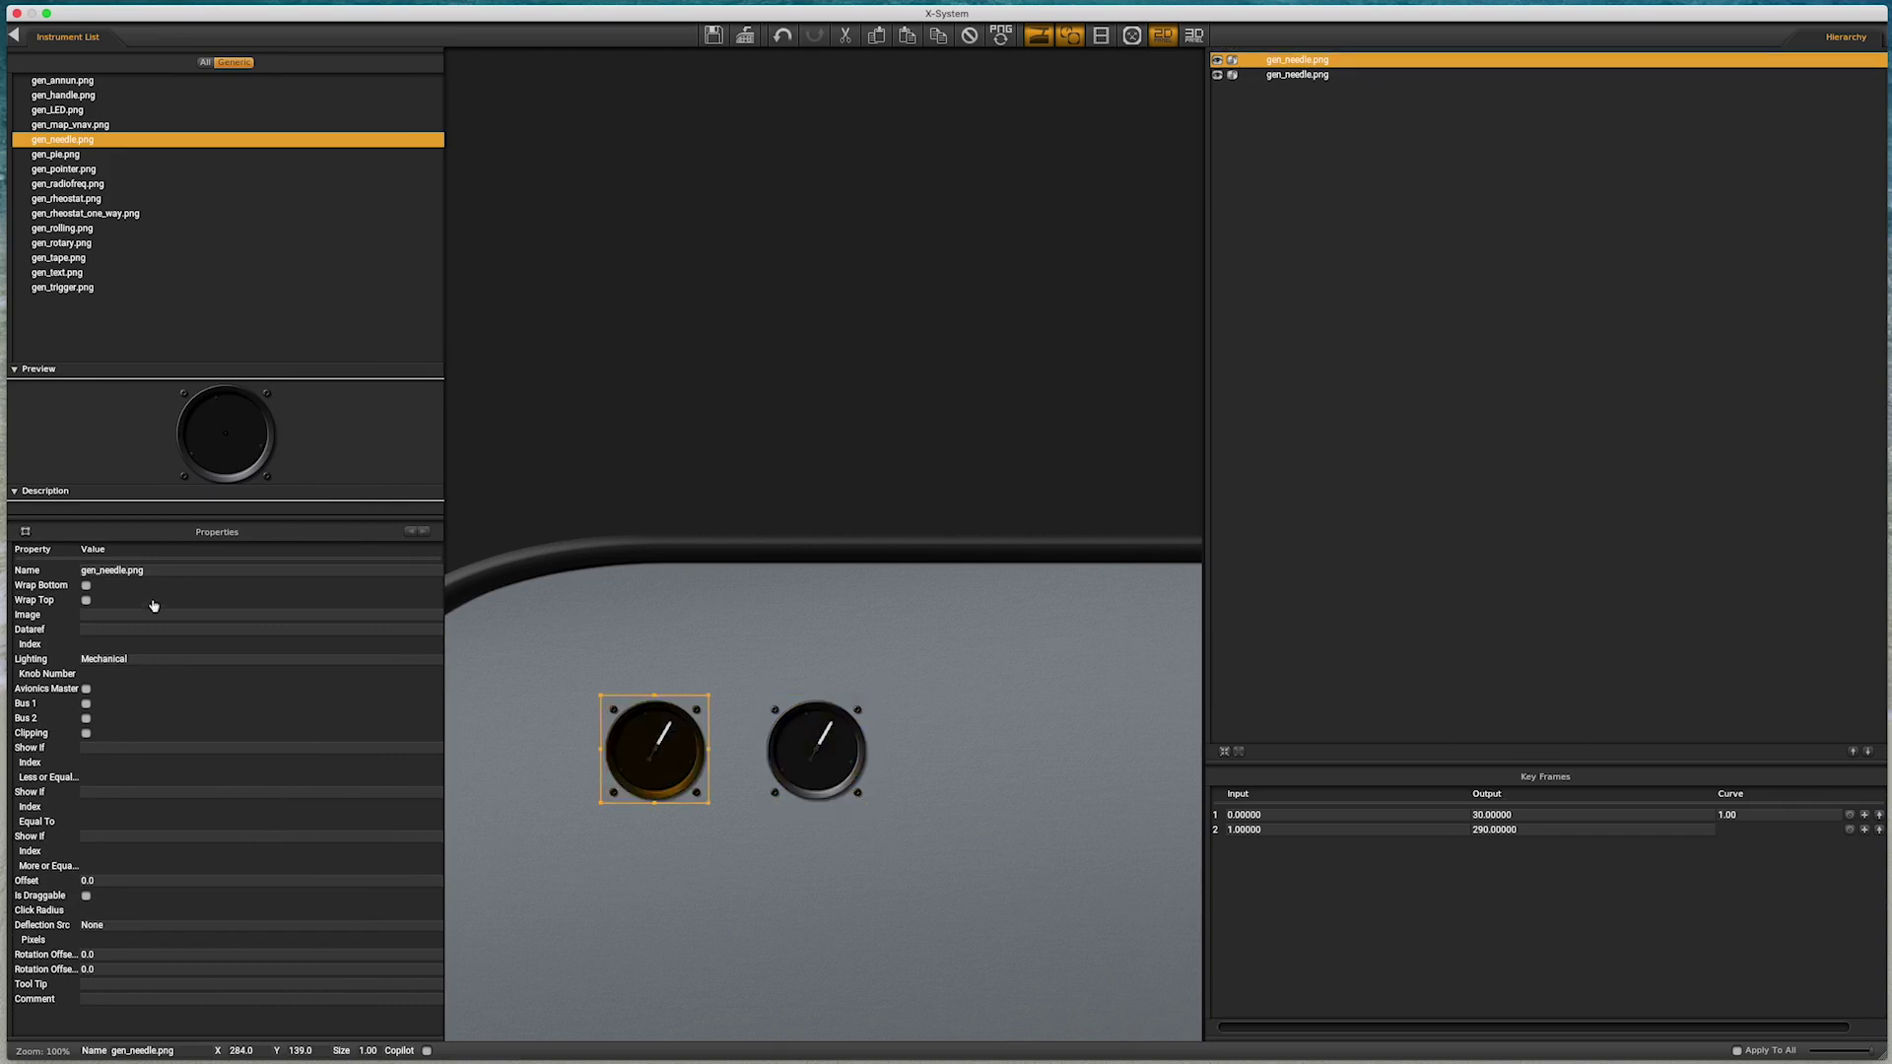
click(144, 631)
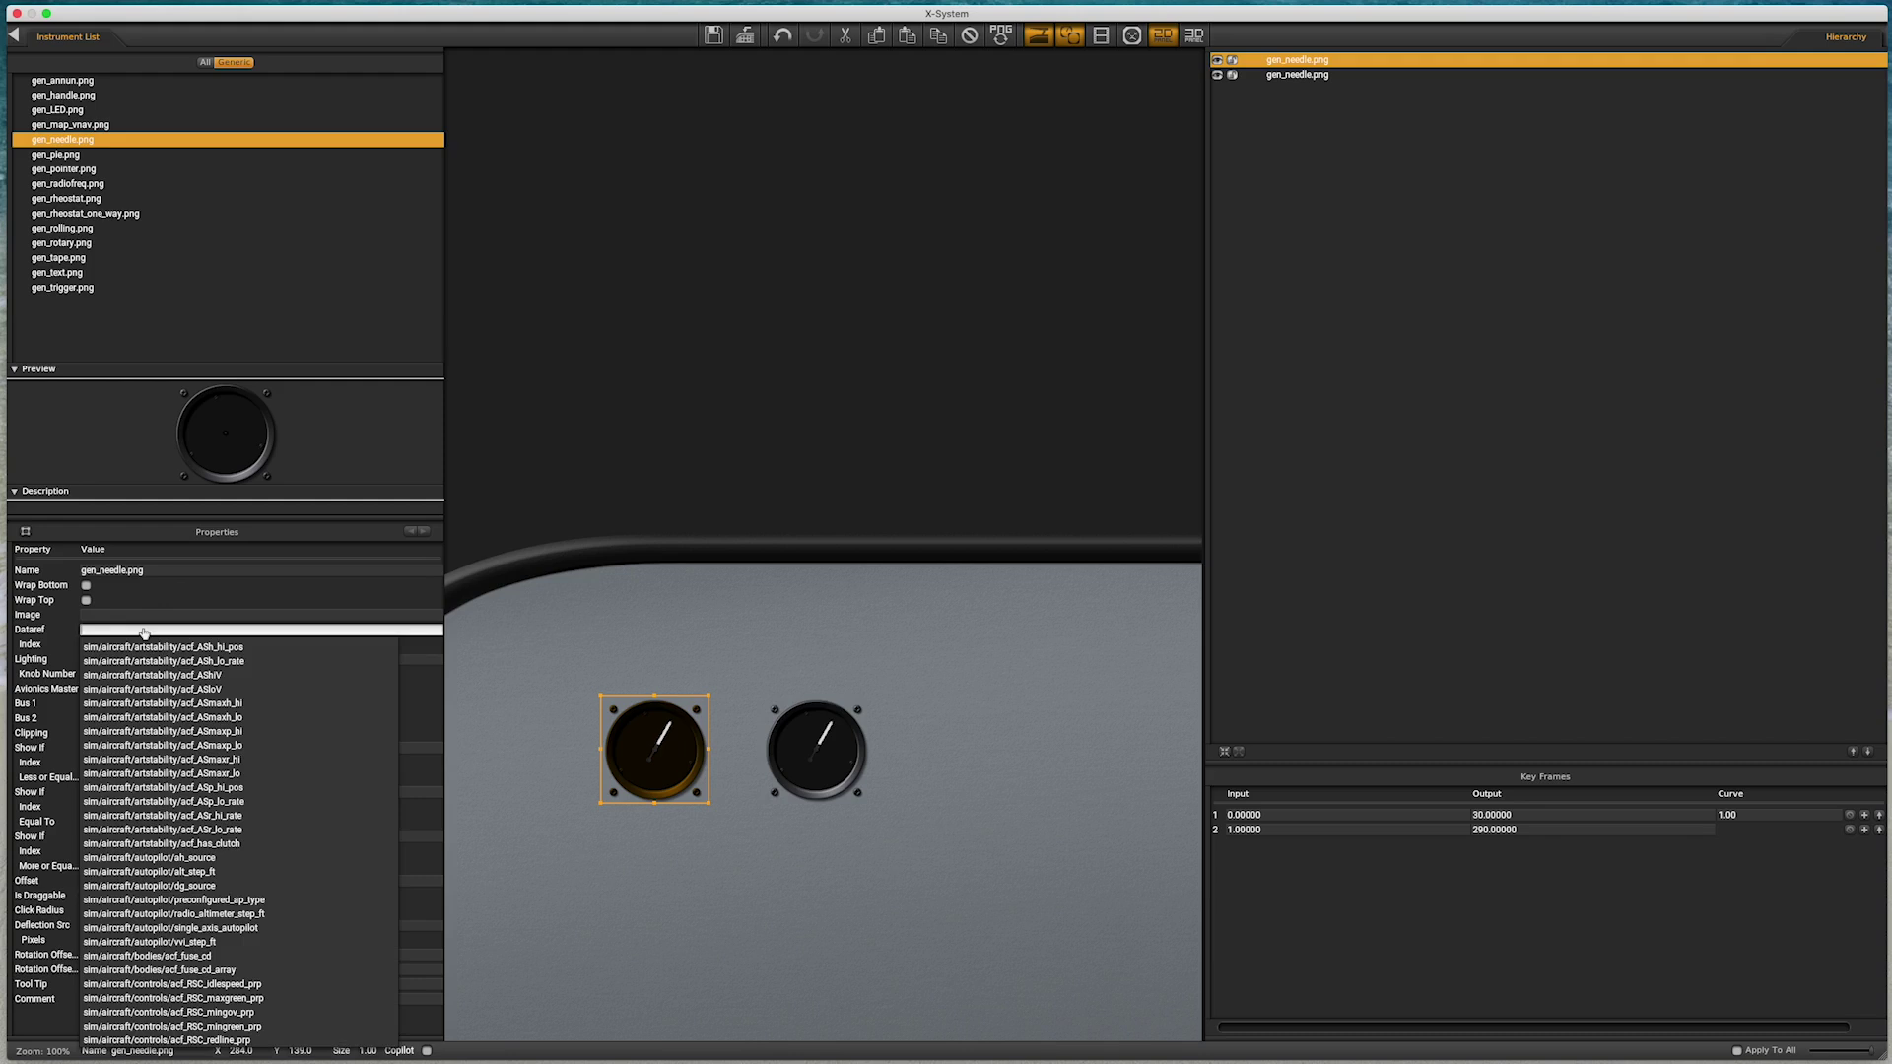
text(cockpit2)
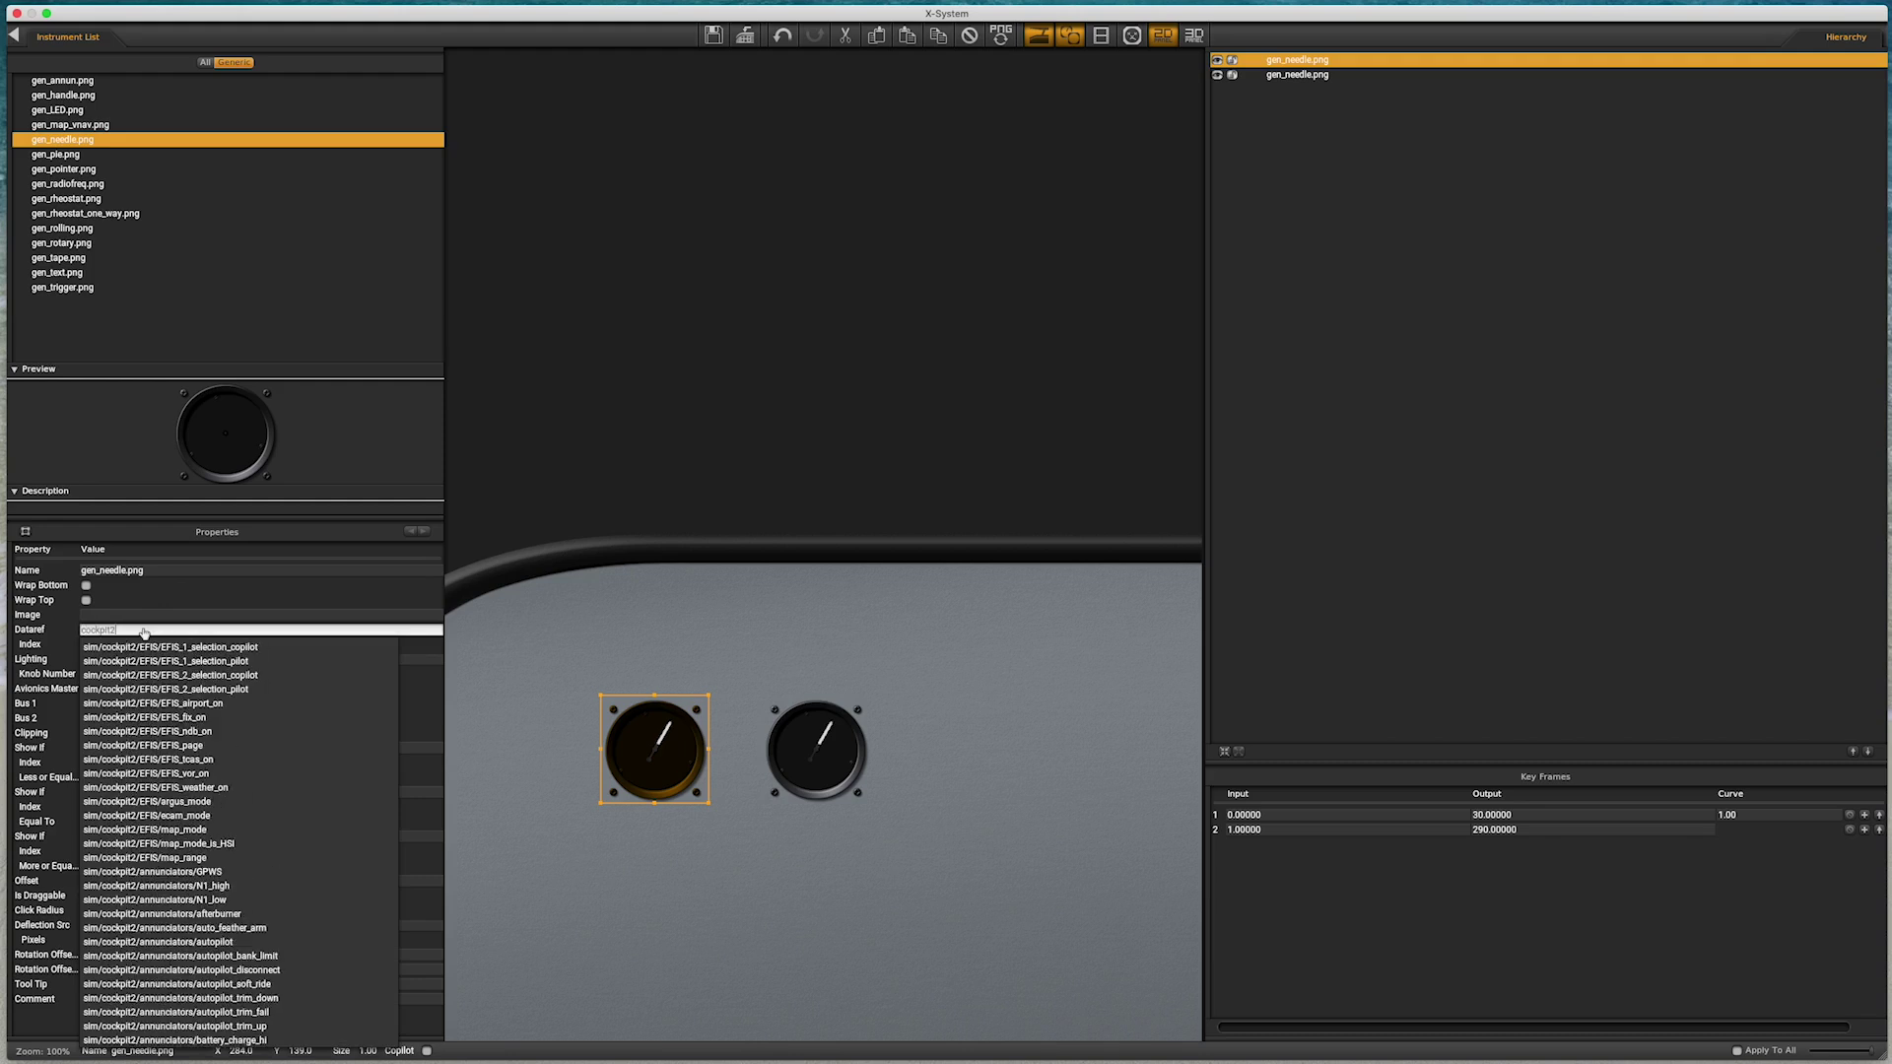
text( n)
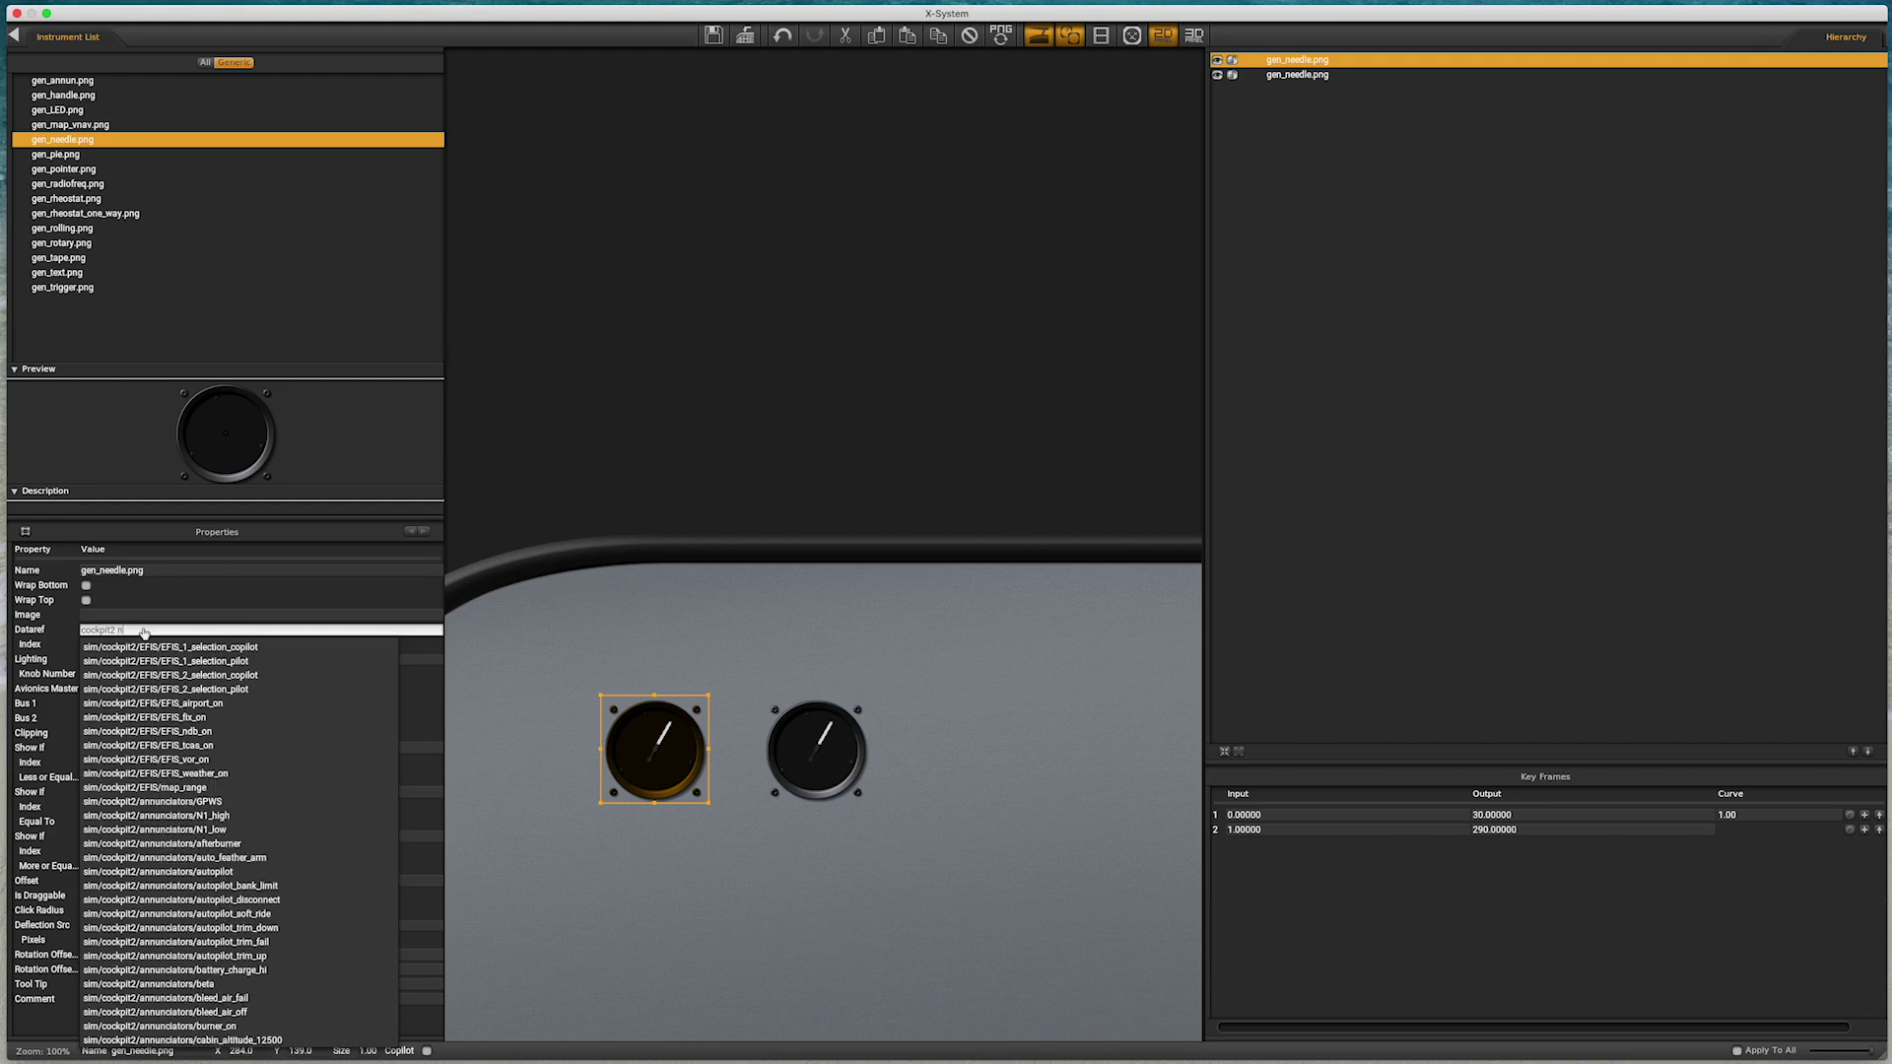
text(1)
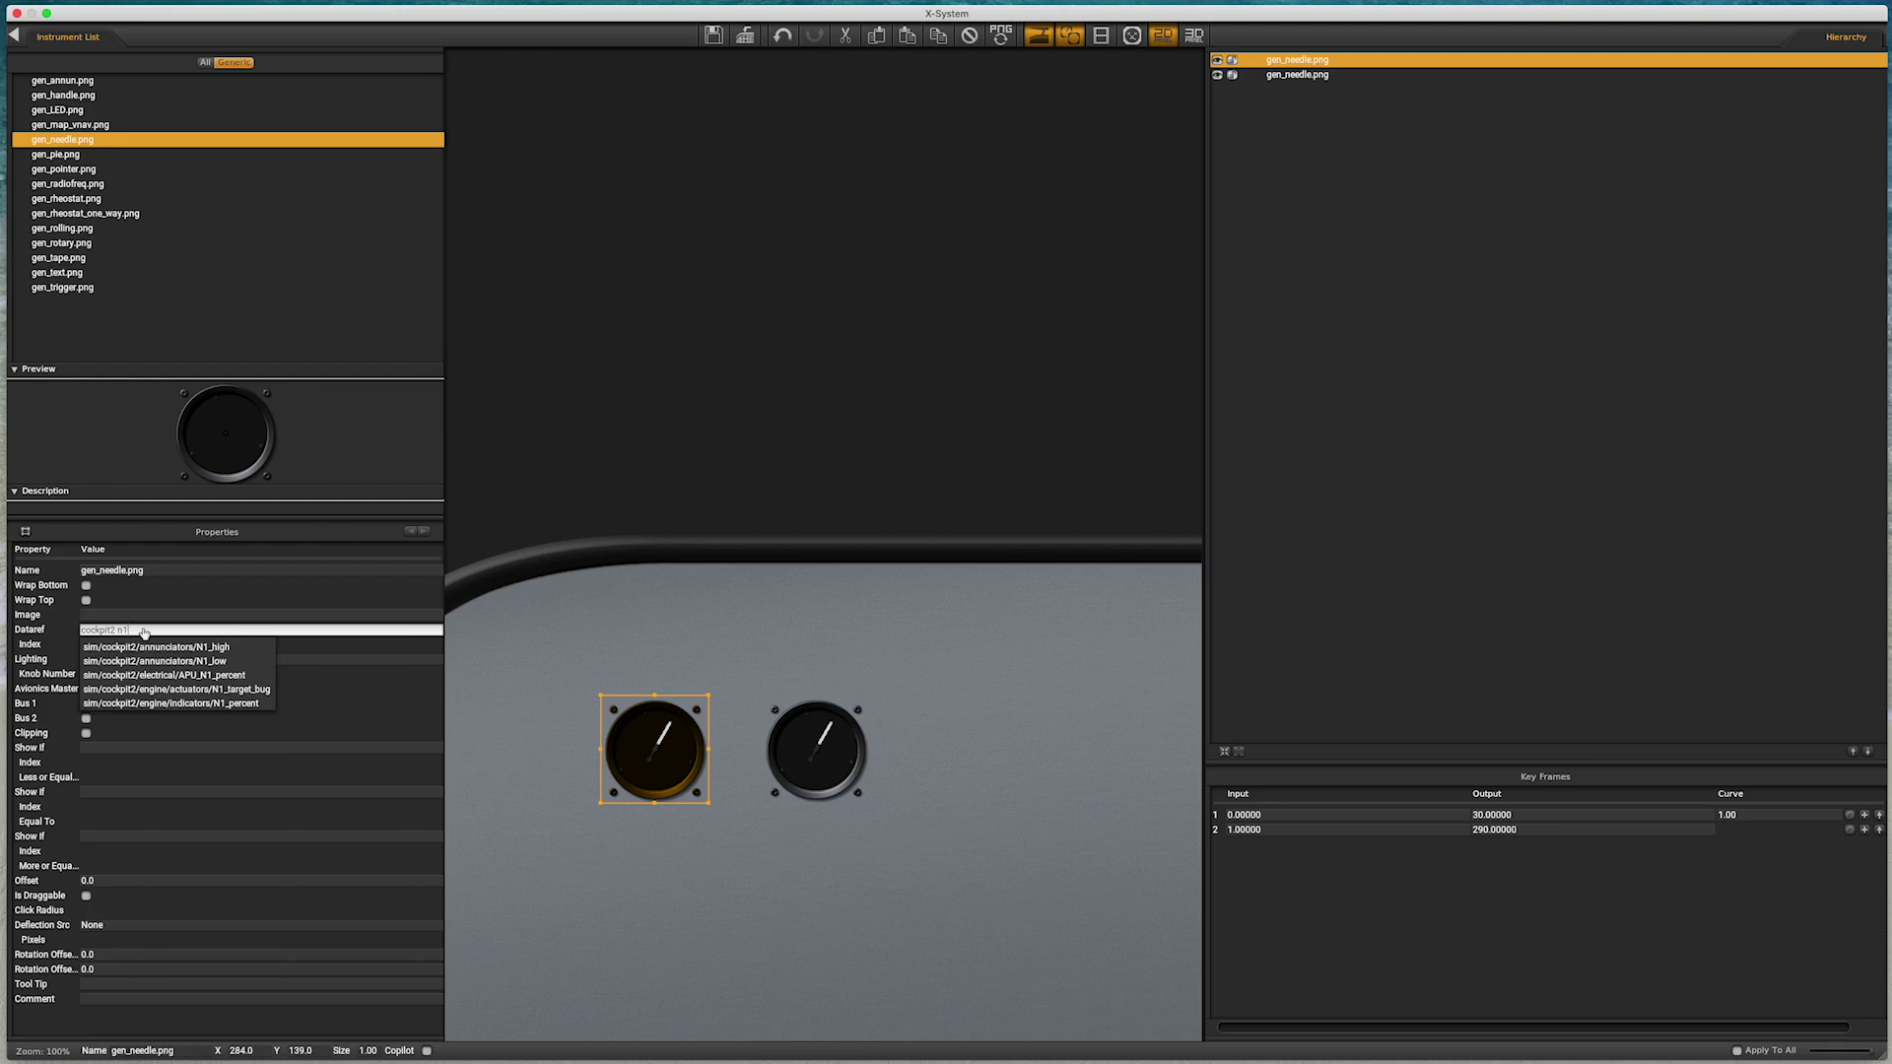
click(155, 703)
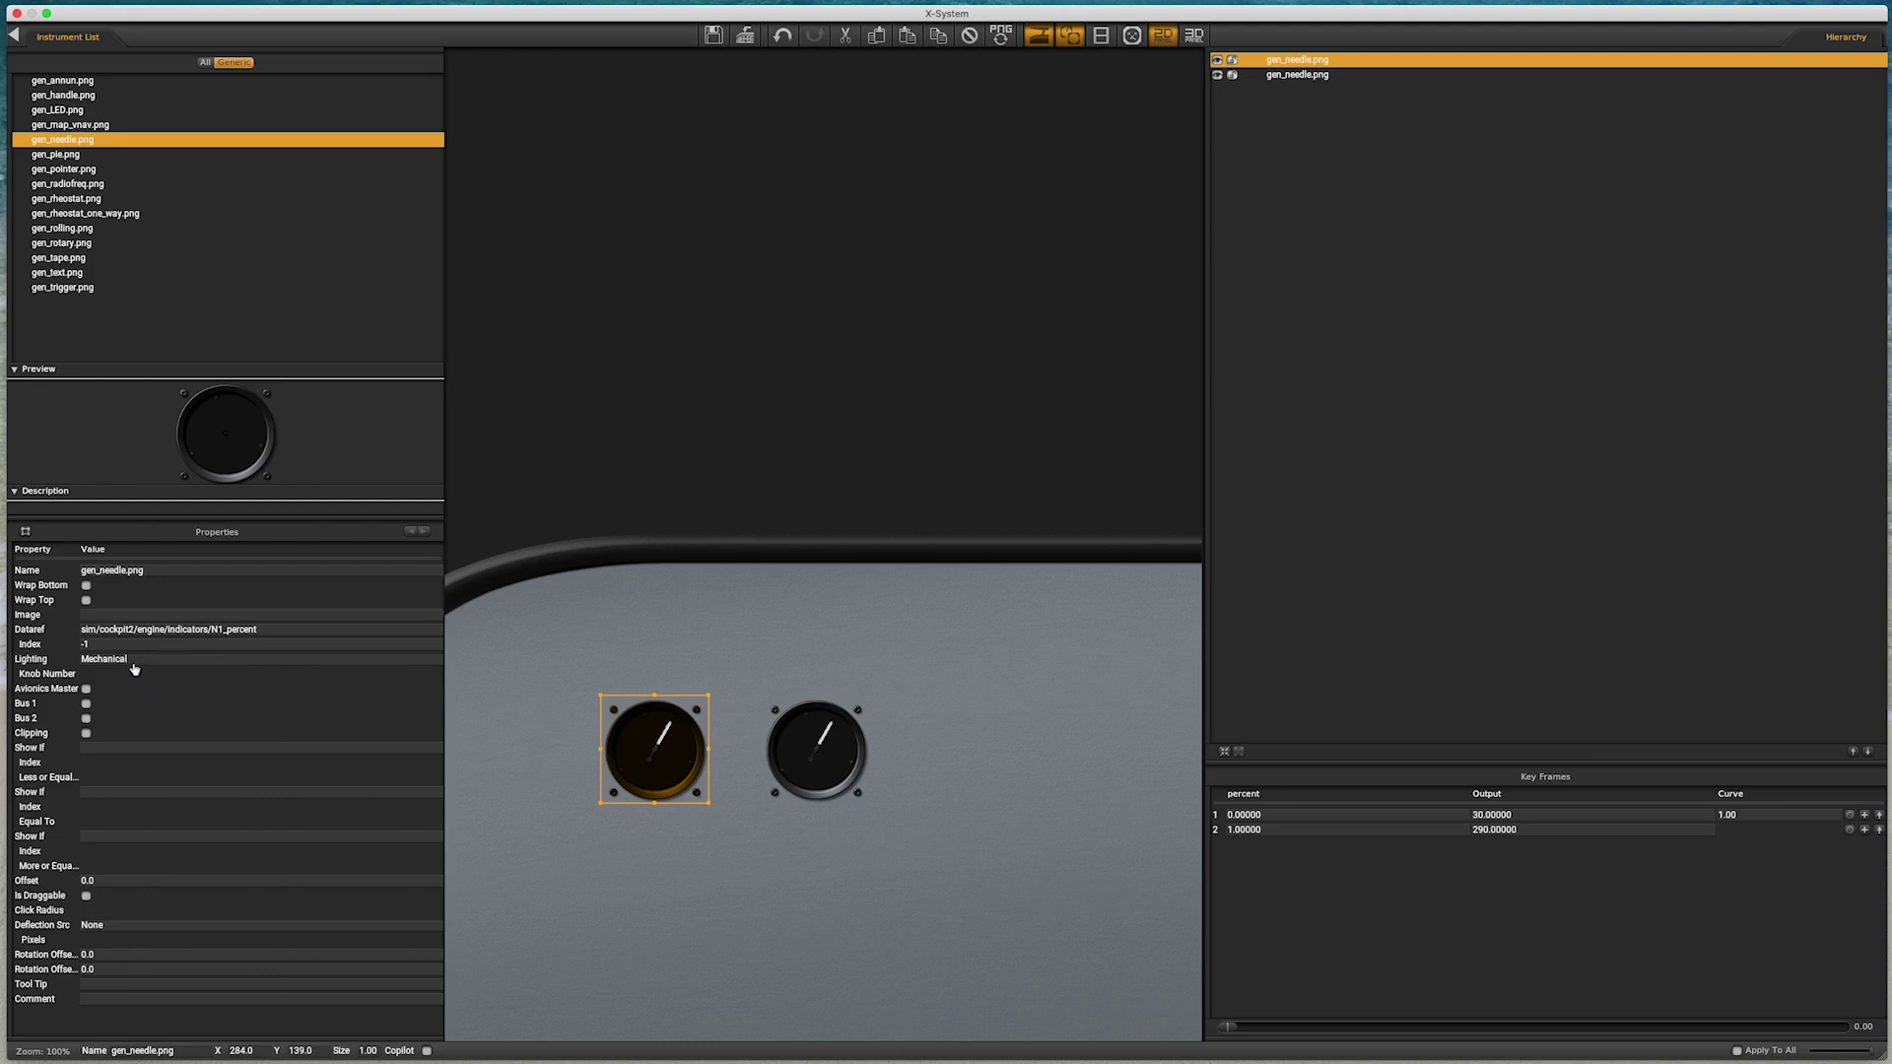
click(108, 645)
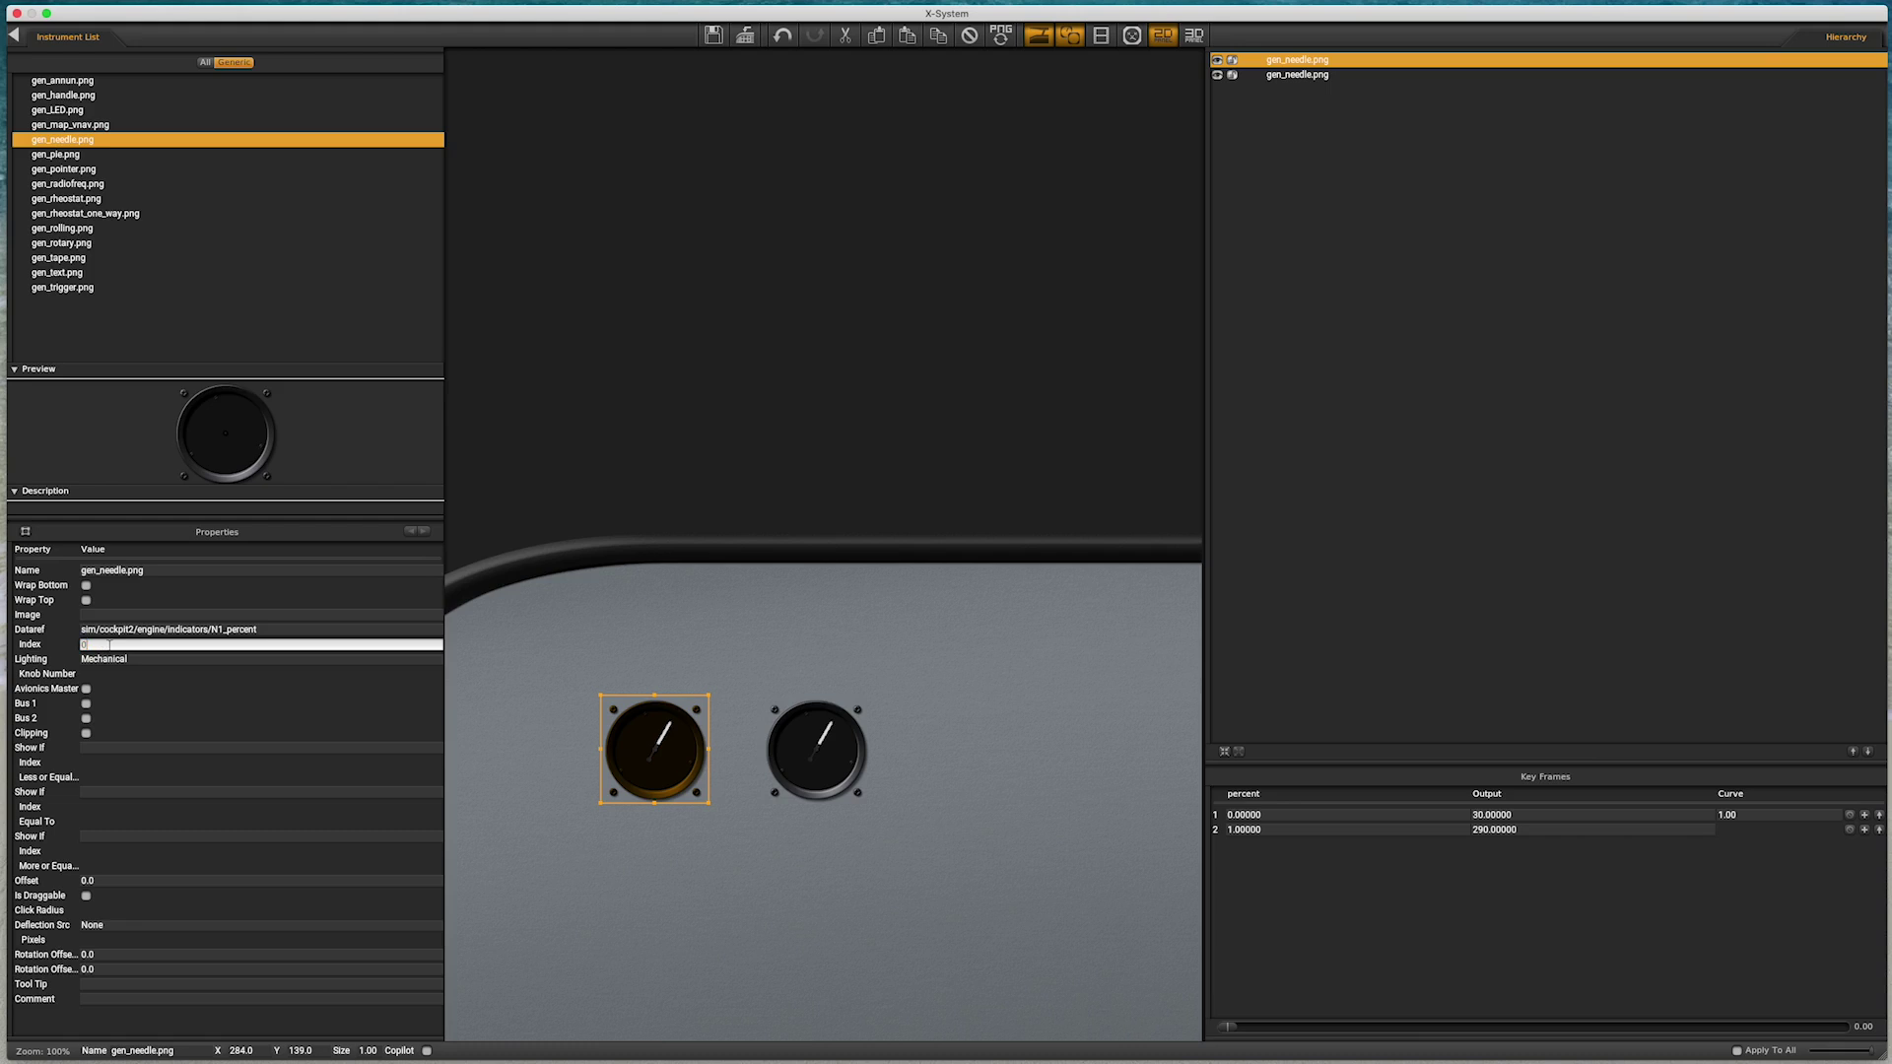
key(Return)
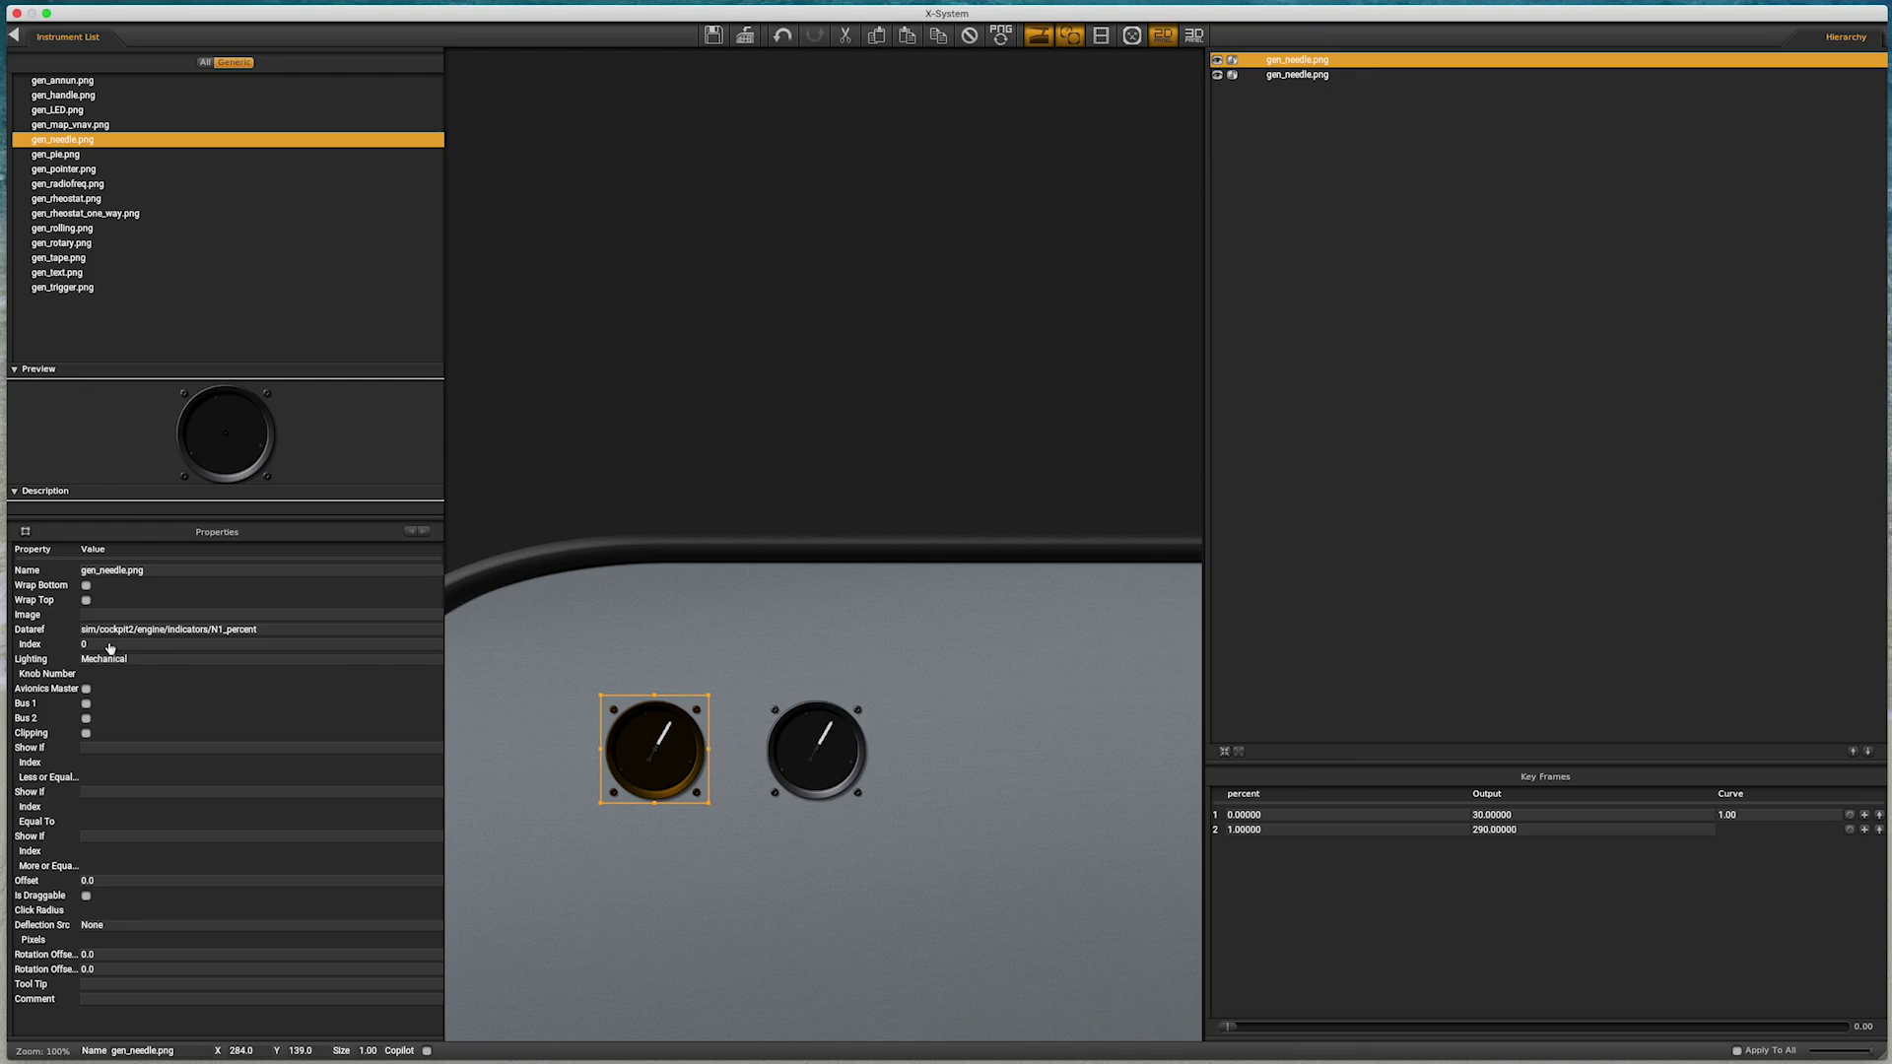
Step: Set the right gauge's dataref to N2_percent with index 0 and enlarge the Key Frames table
click(823, 785)
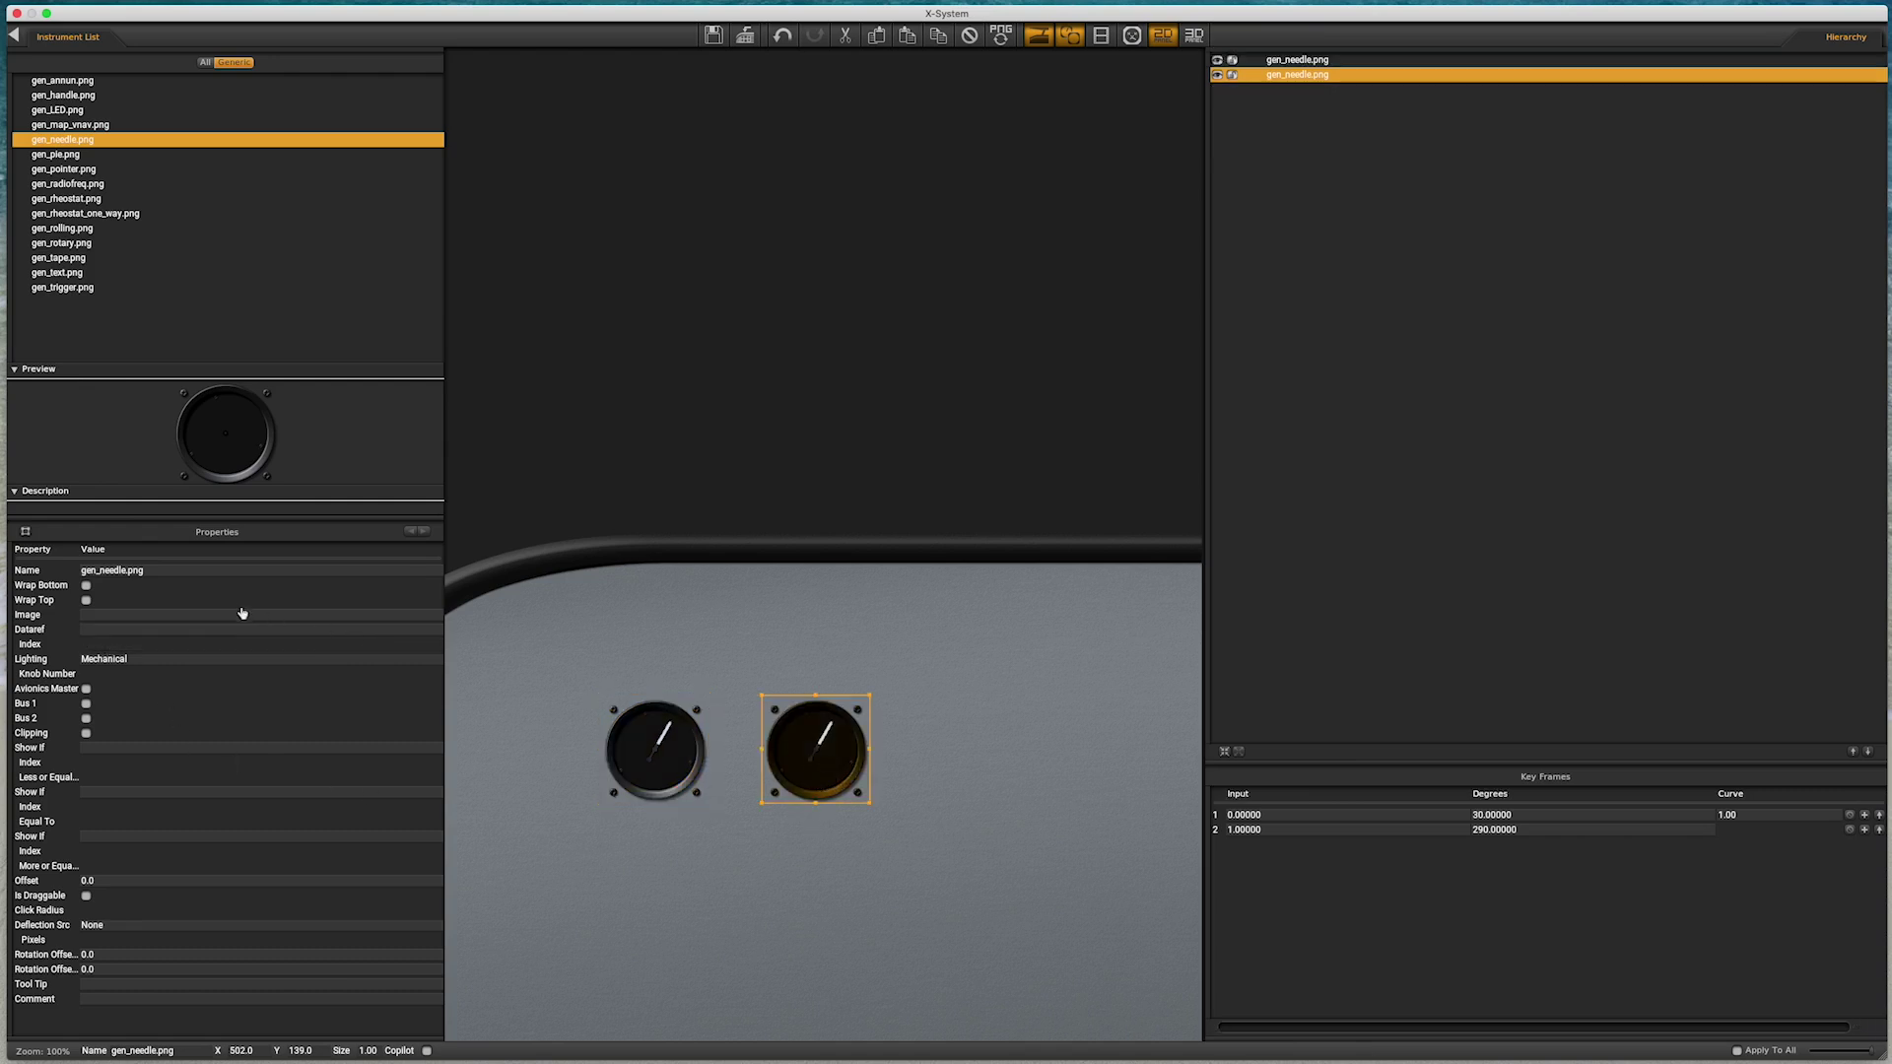
click(205, 630)
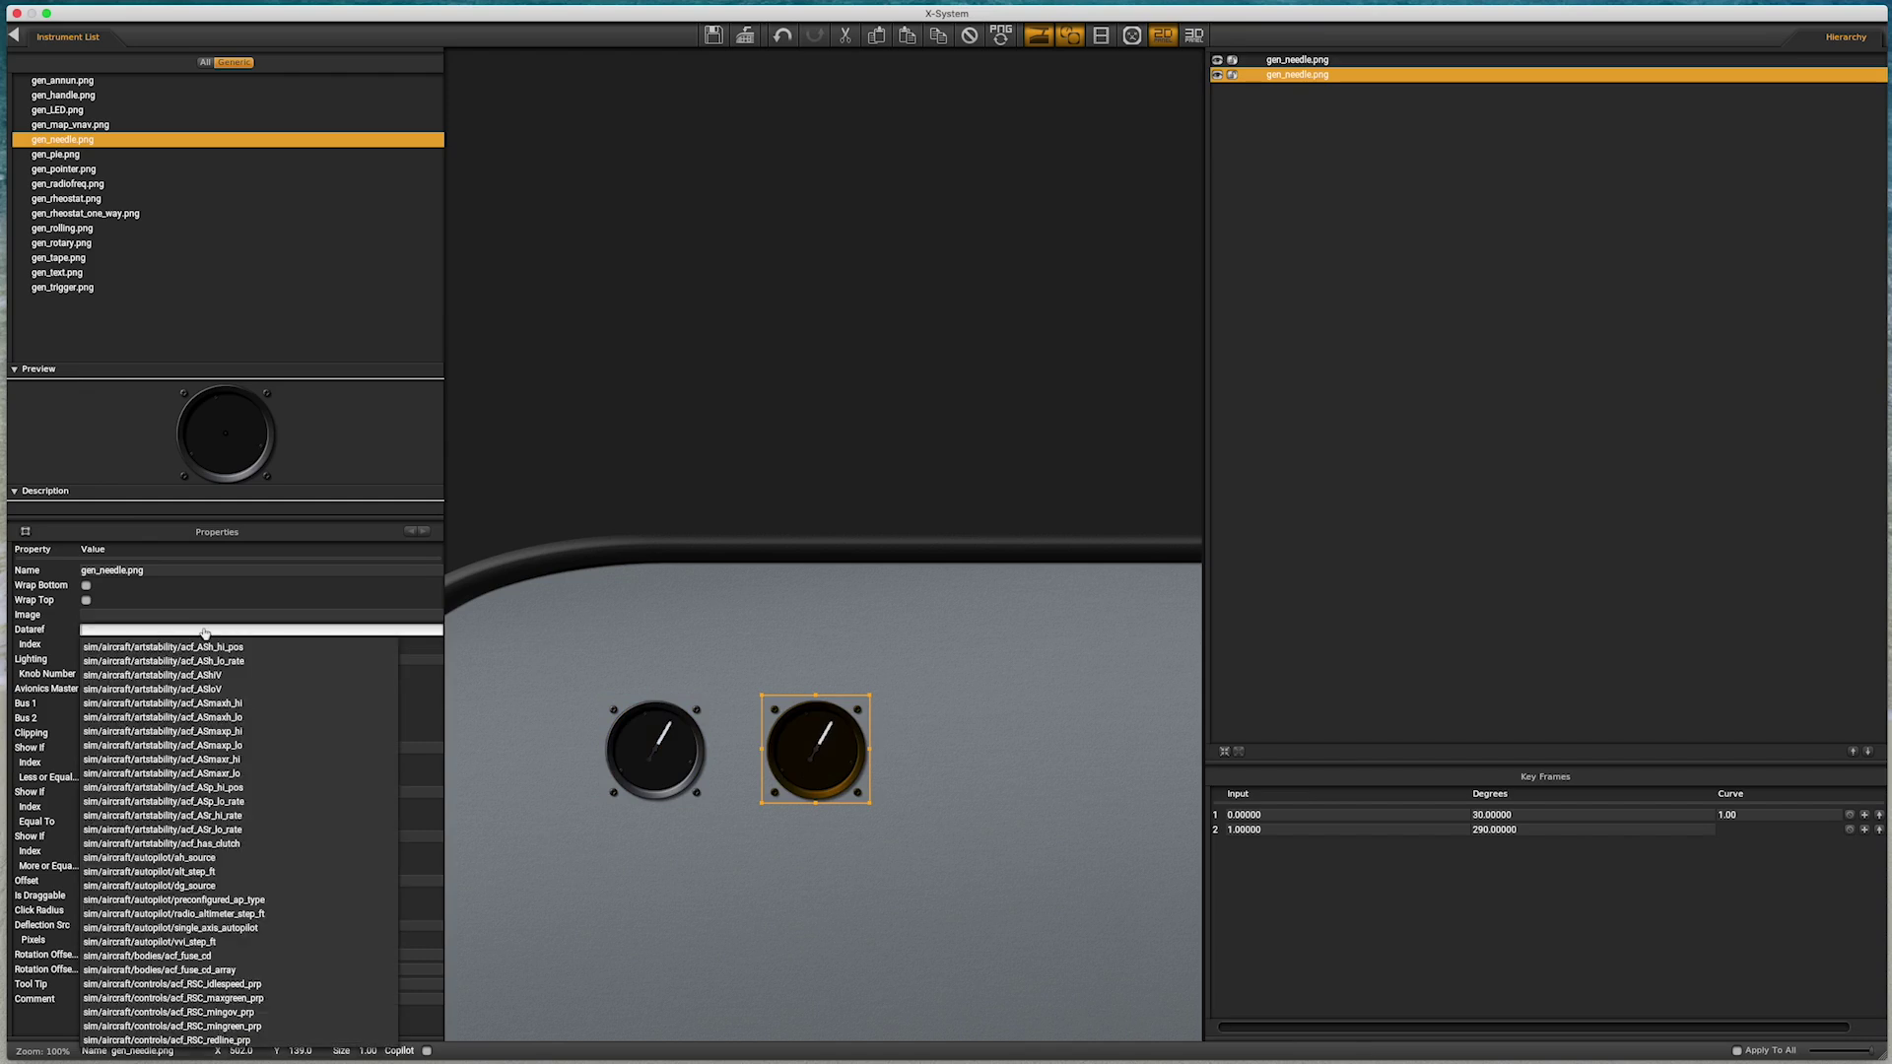
text(cockpit2)
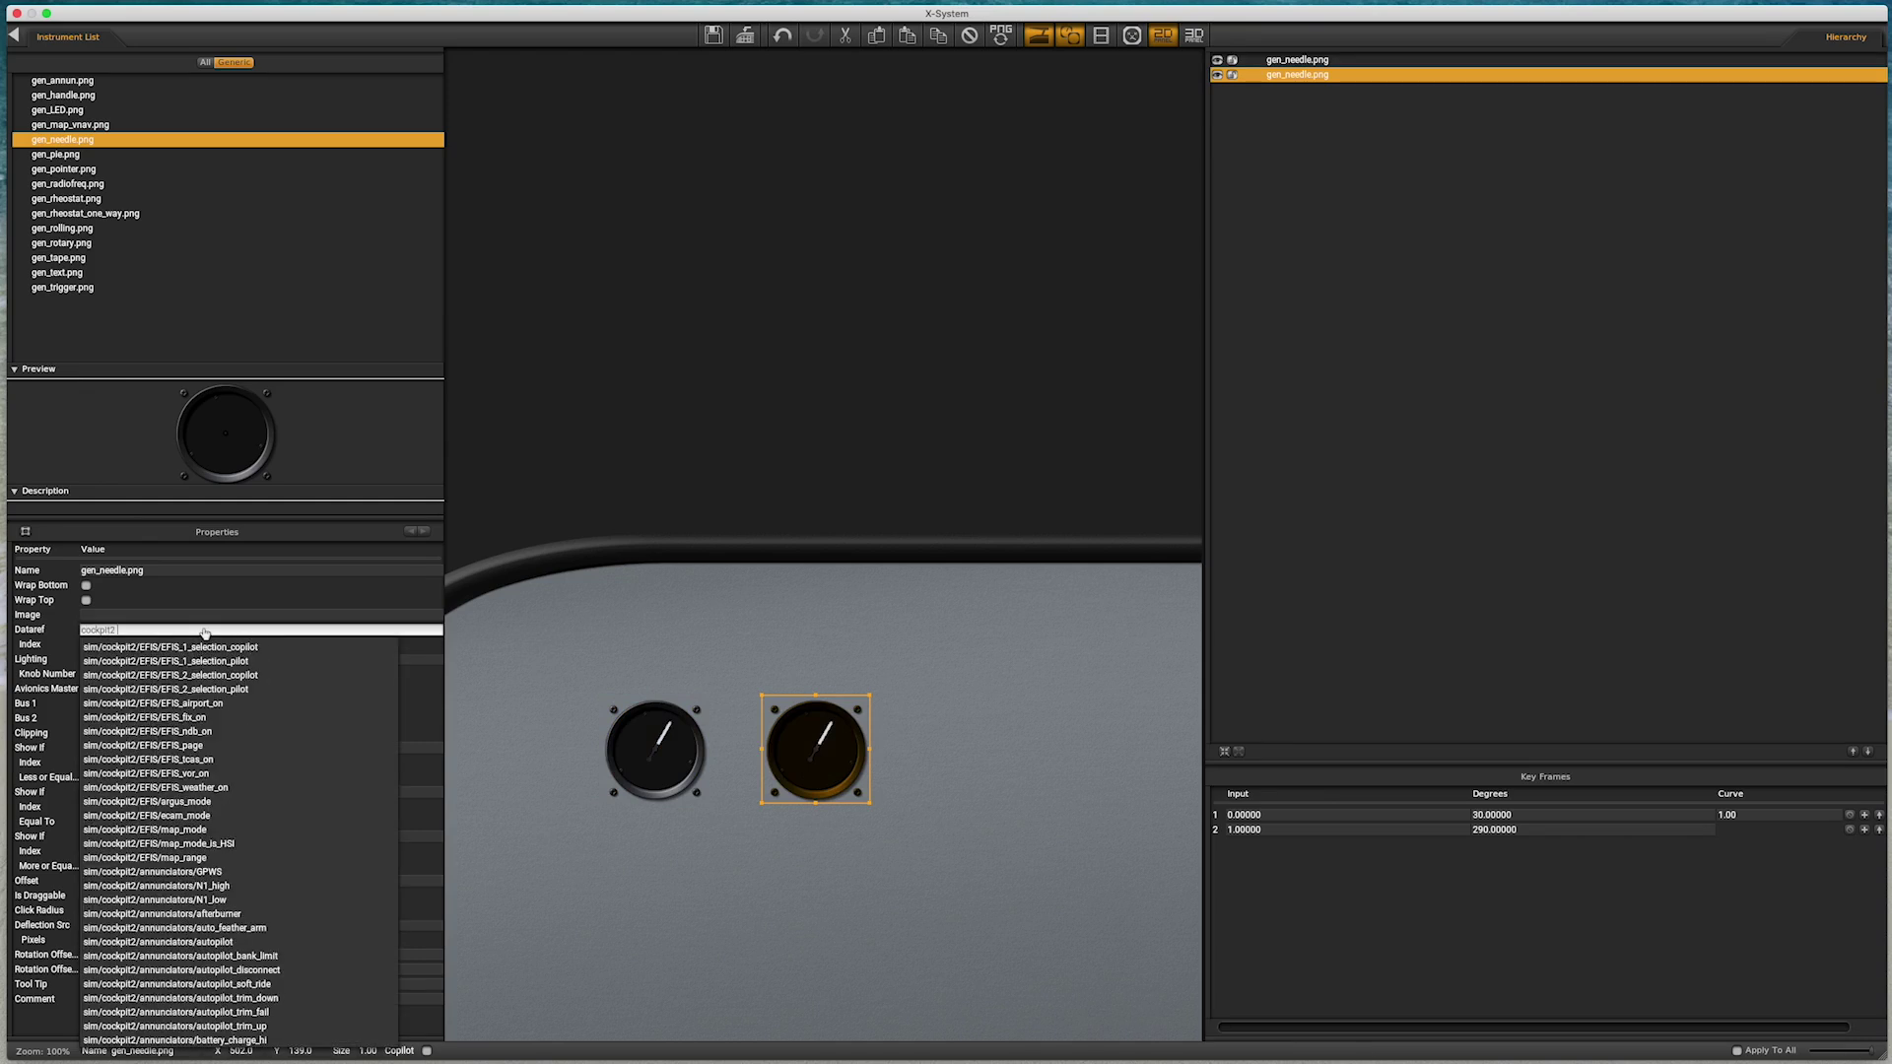
text( n2)
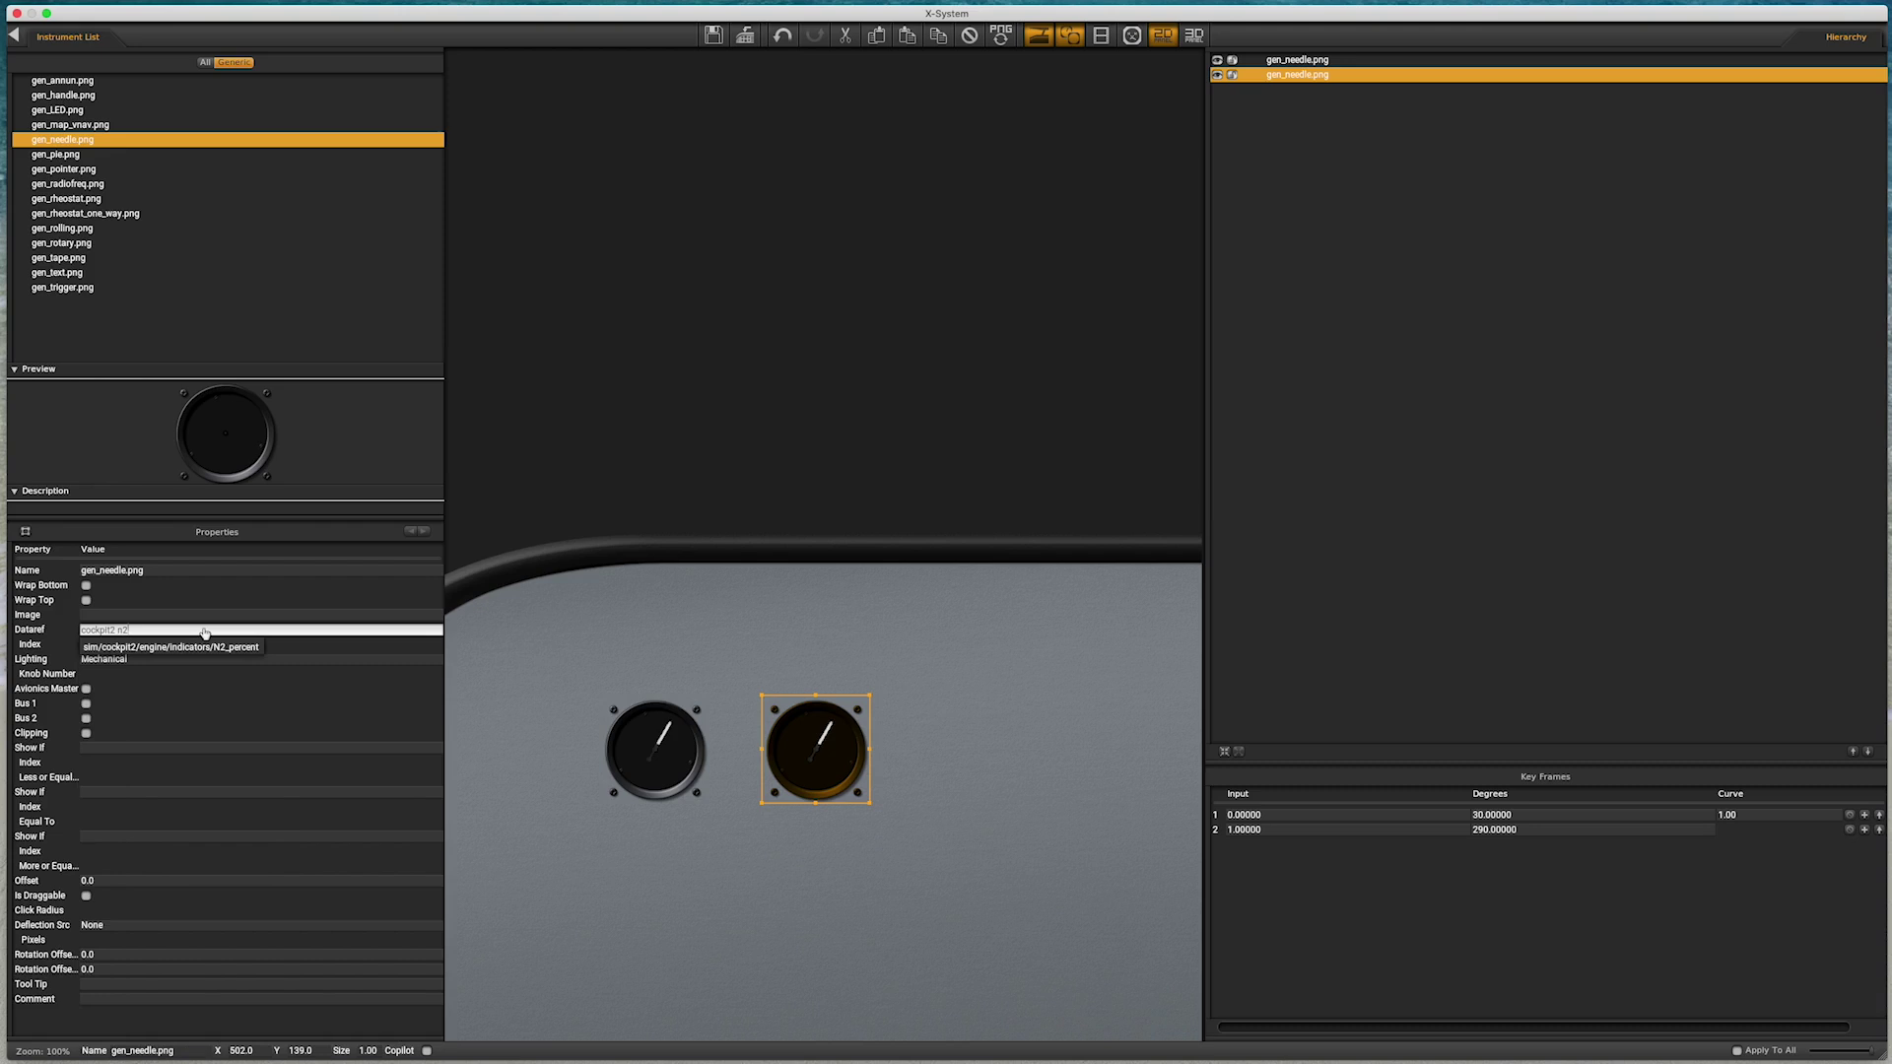
click(201, 647)
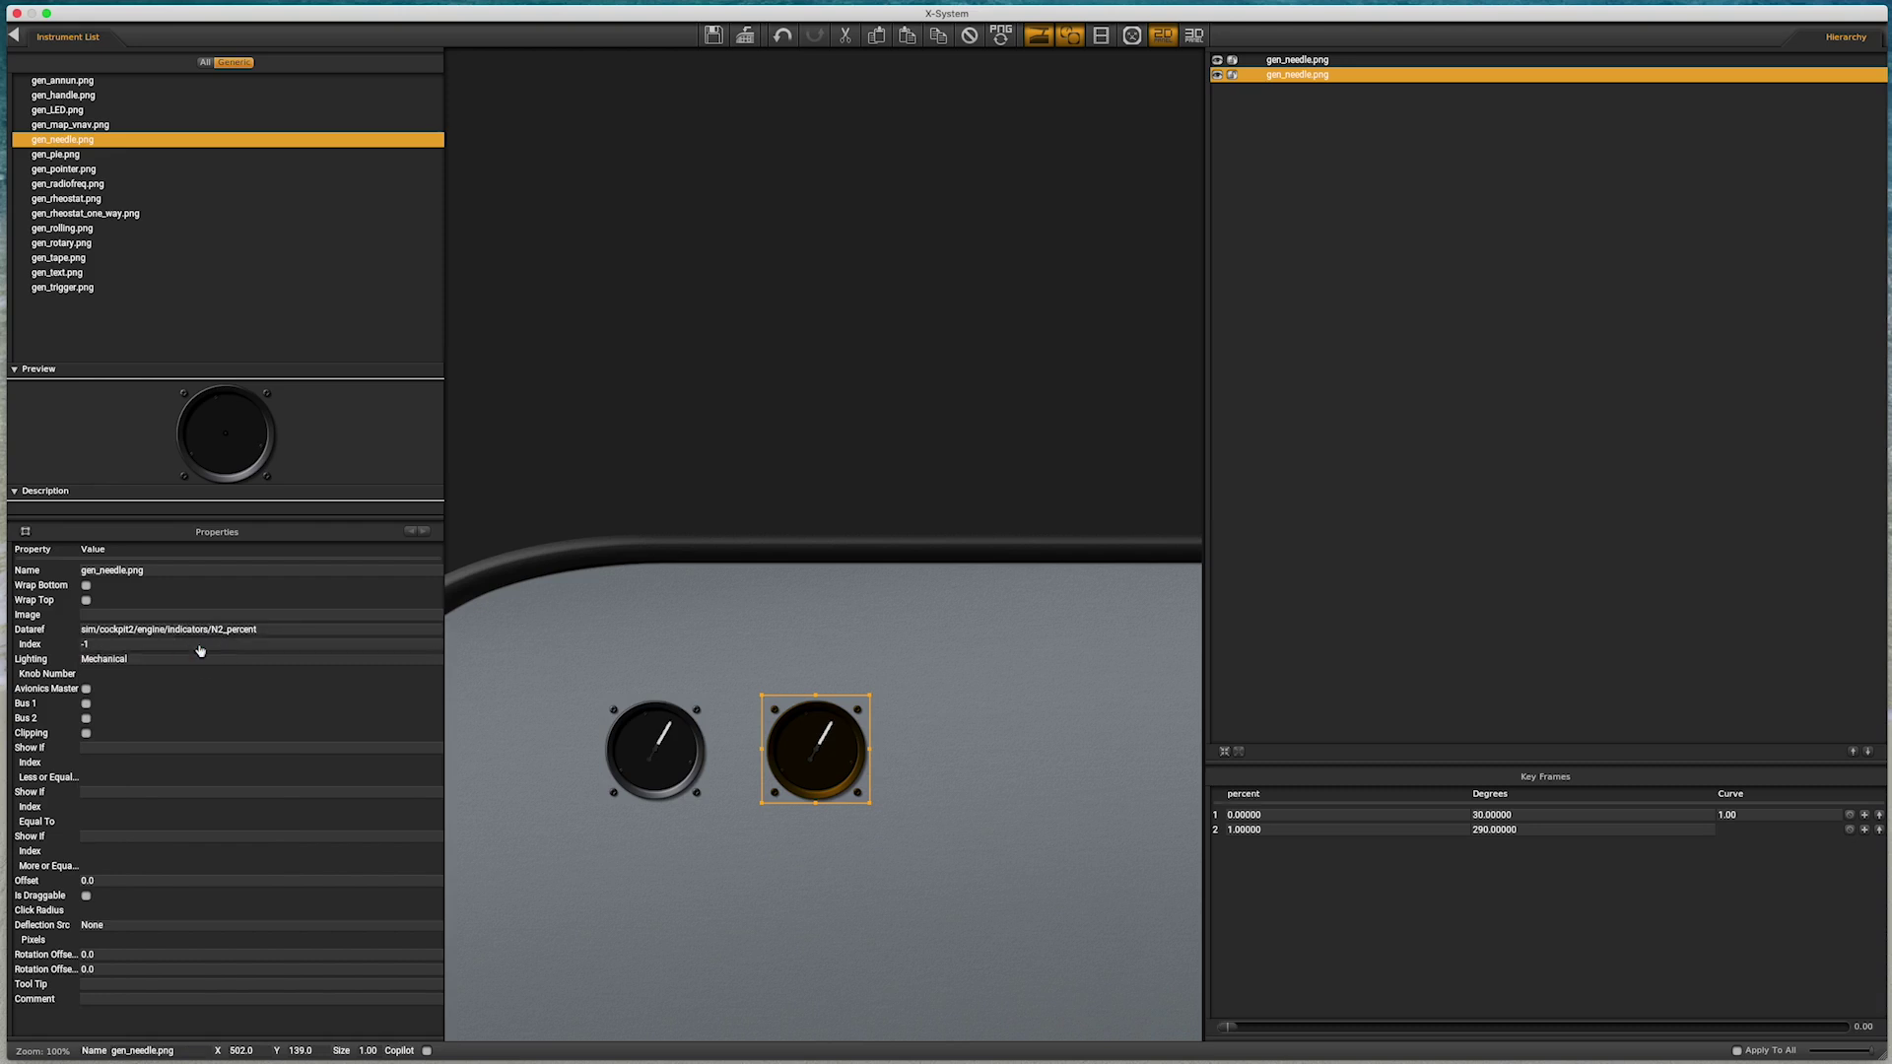
click(201, 646)
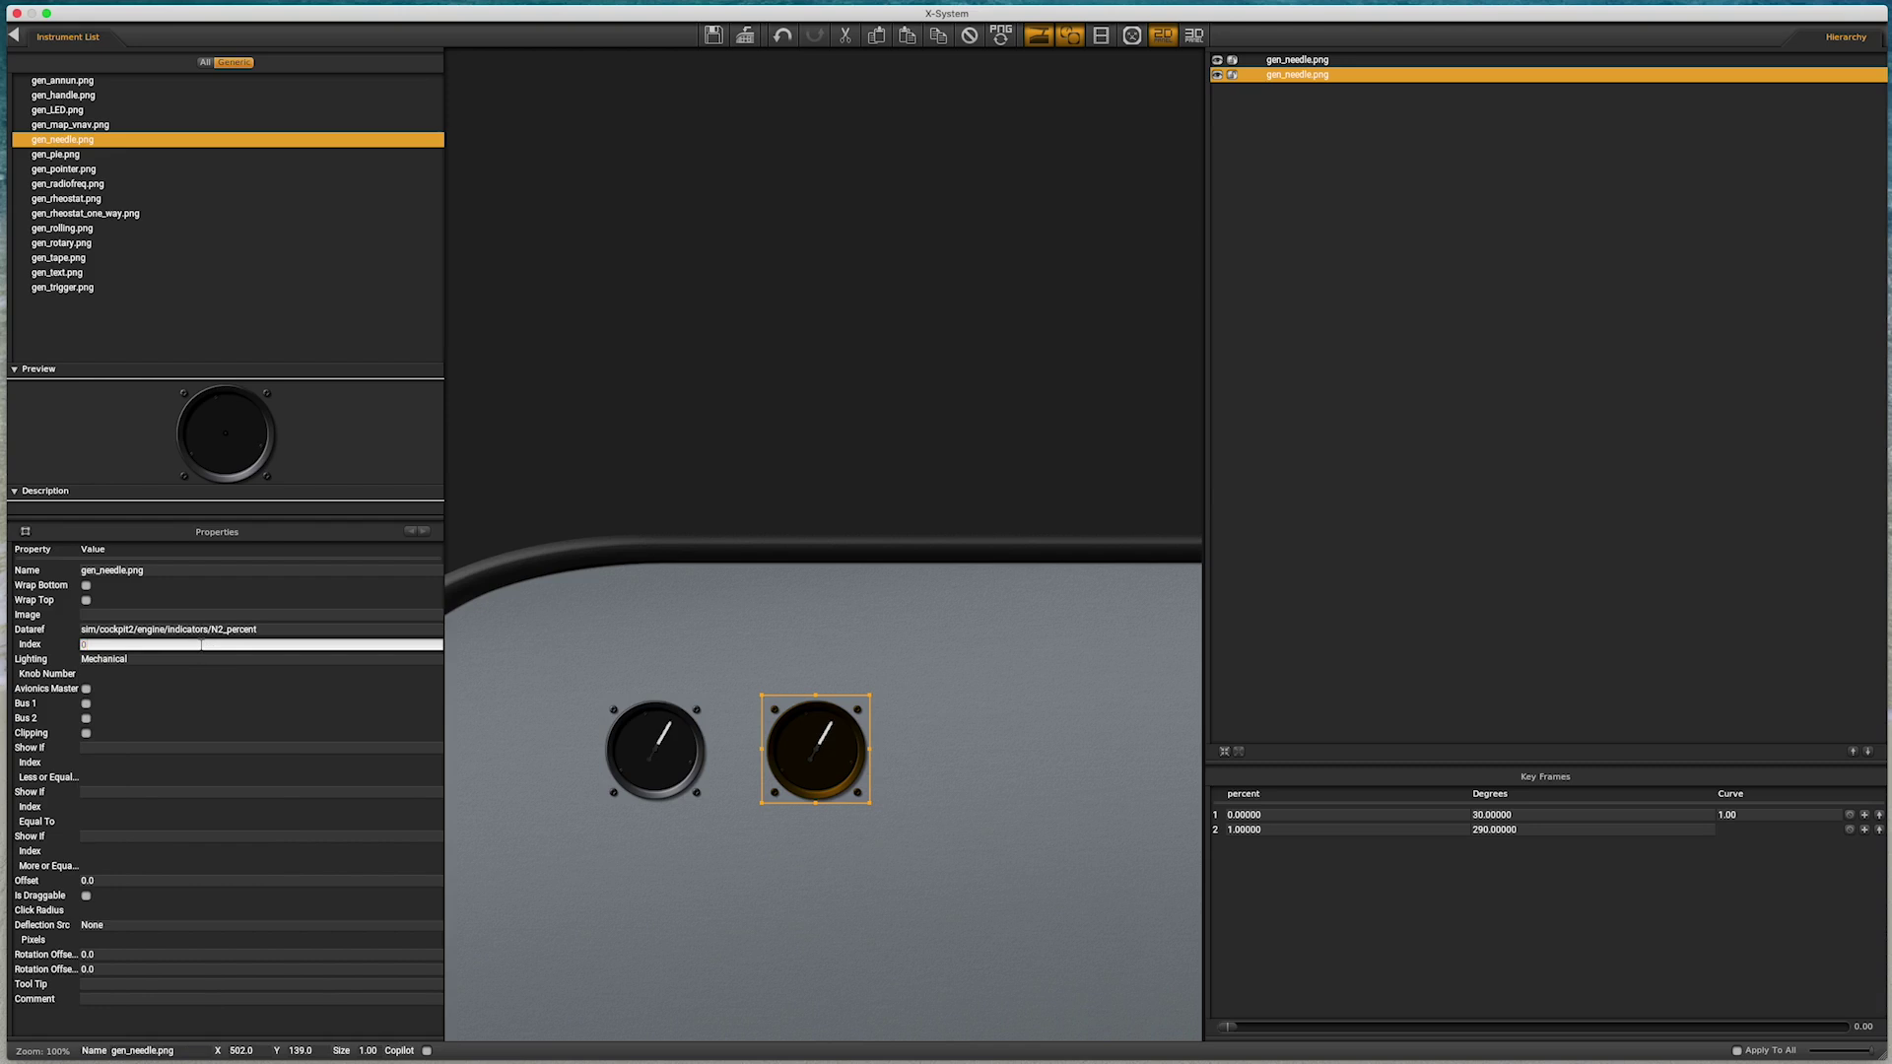
key(Return)
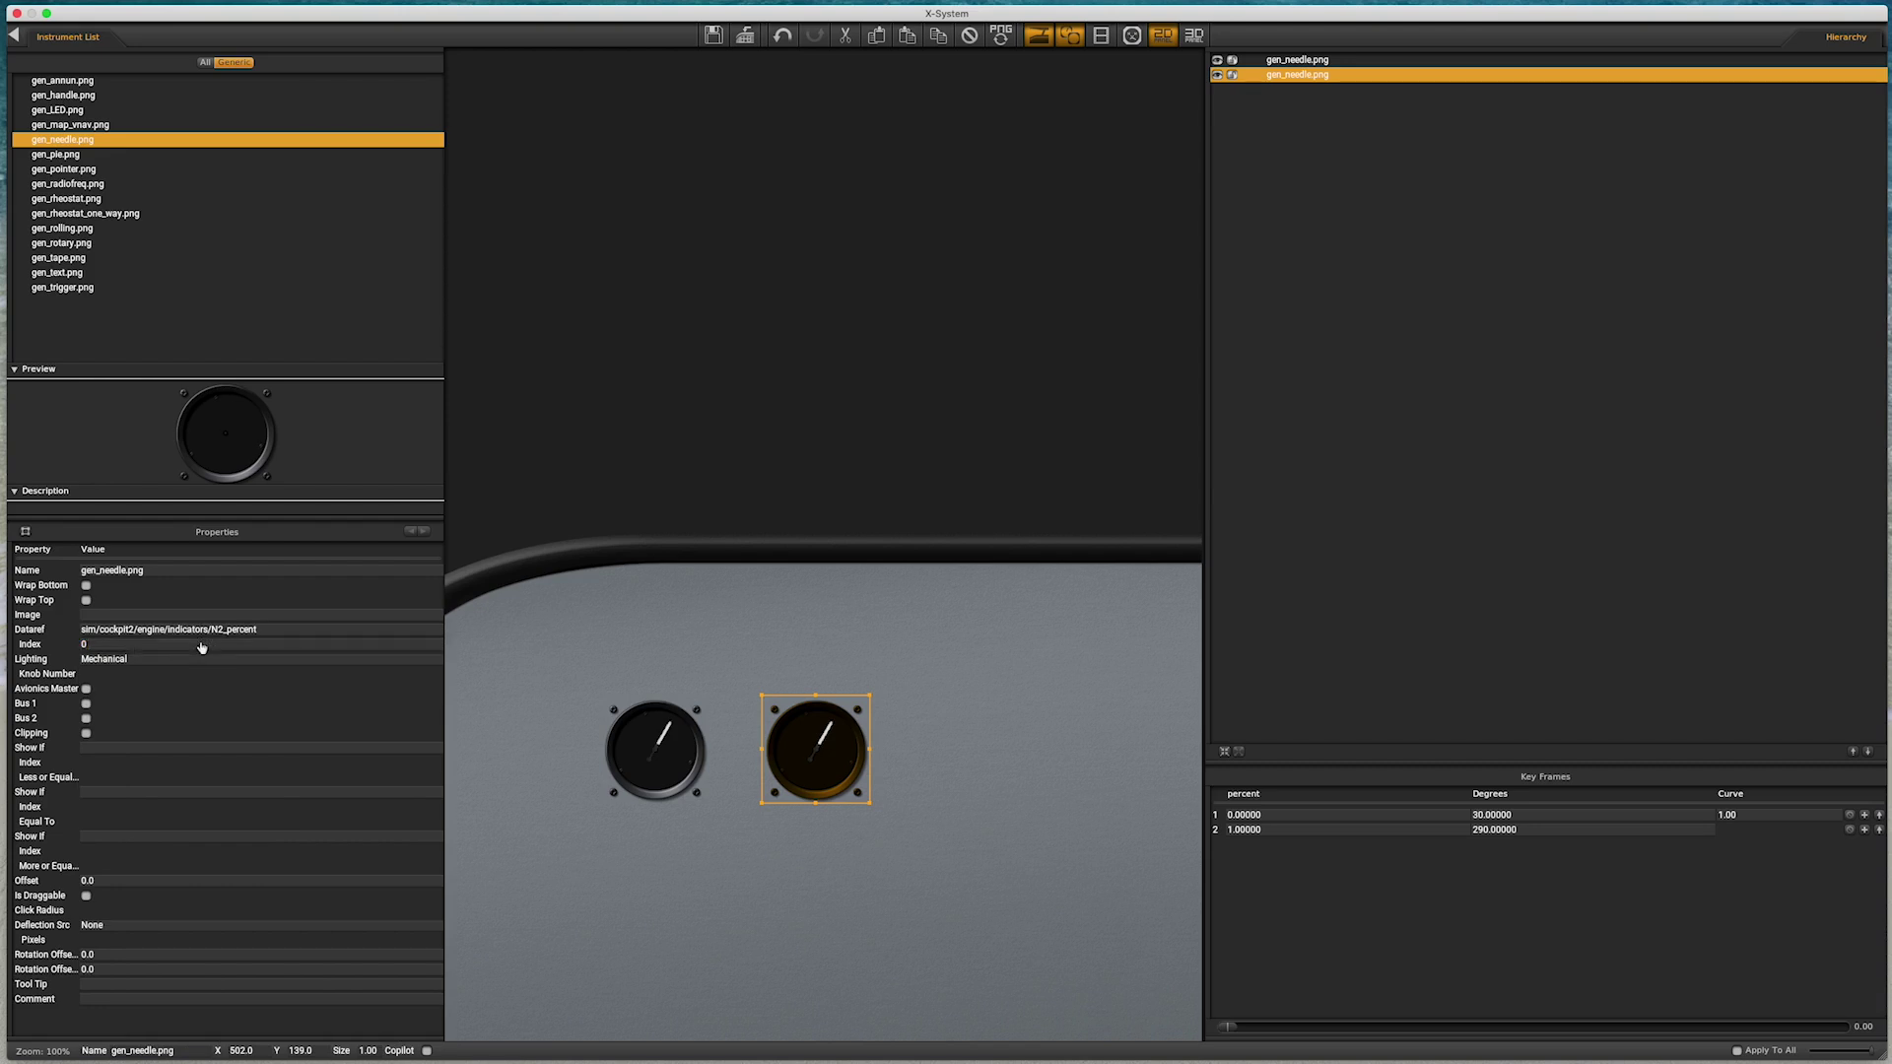
click(1350, 757)
drag(1350, 756, 1363, 554)
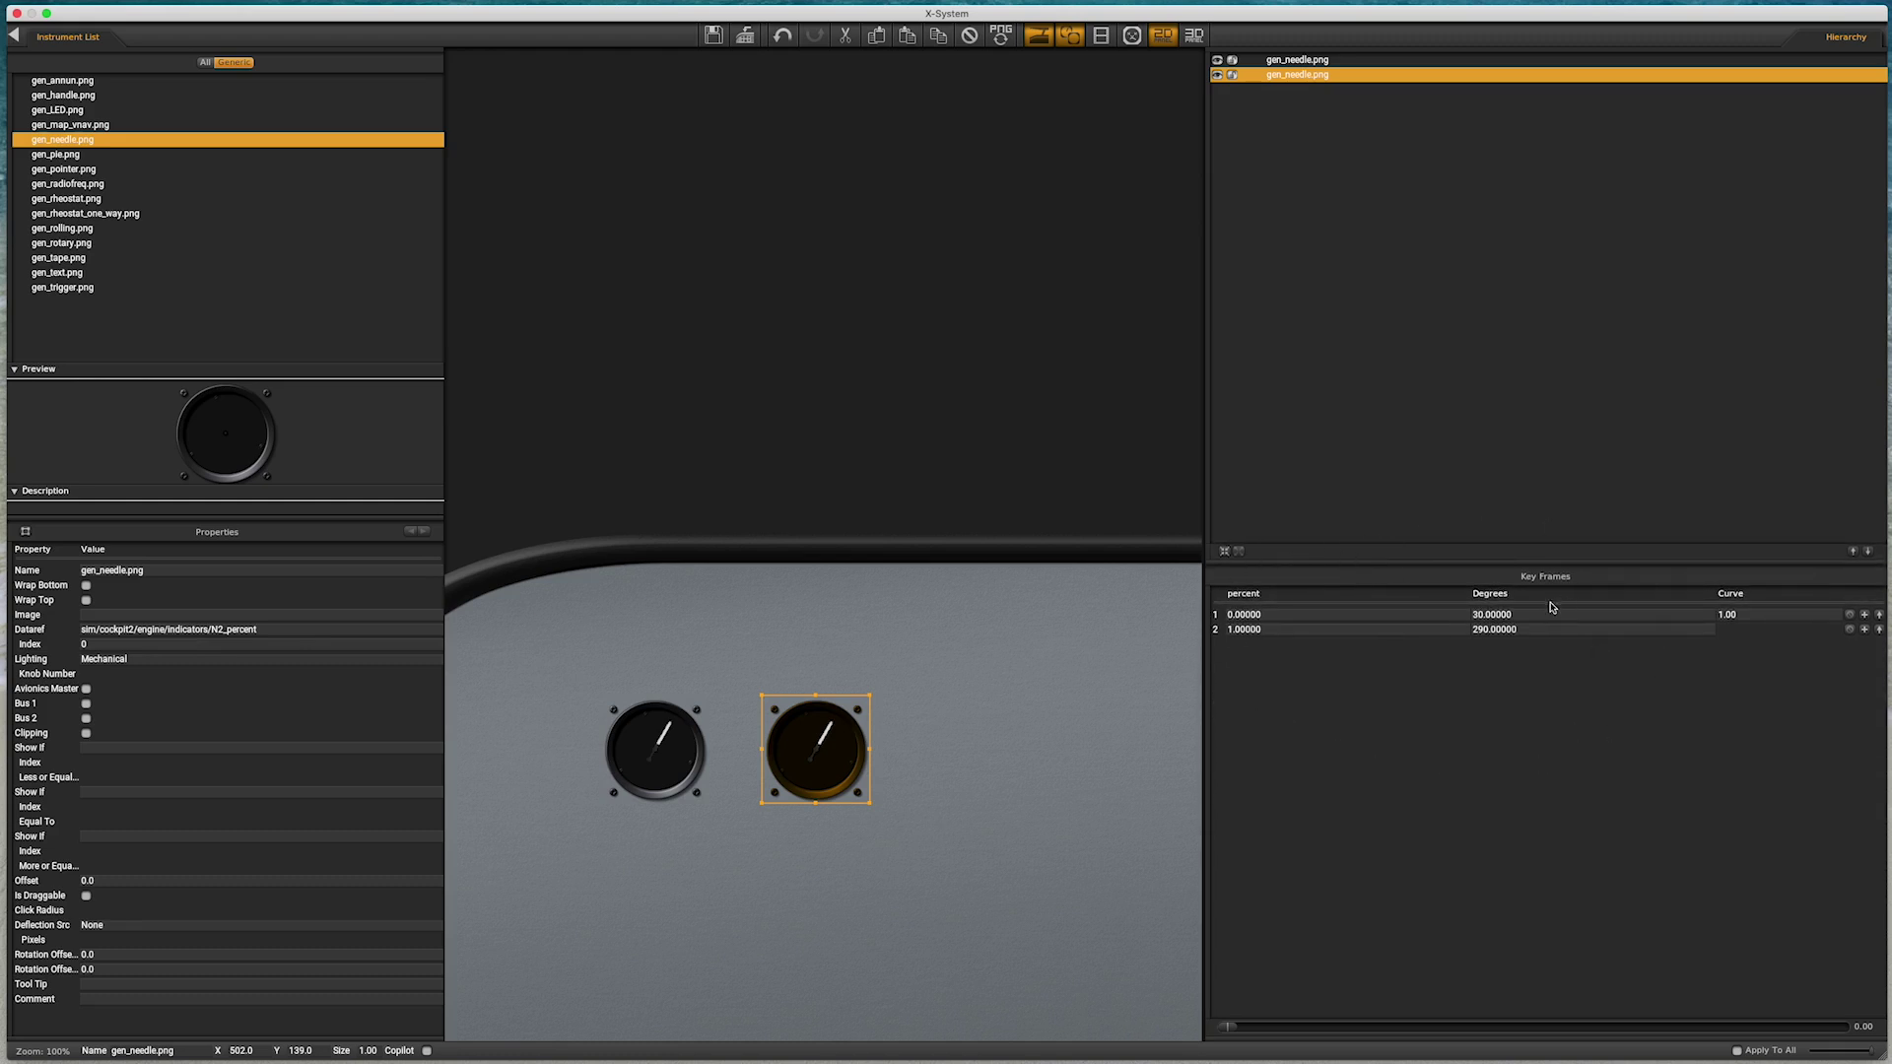
Step: Key the left gauge: frame 1 output 0, frame 2 at 100 percent output 180, then scrub to test
click(660, 767)
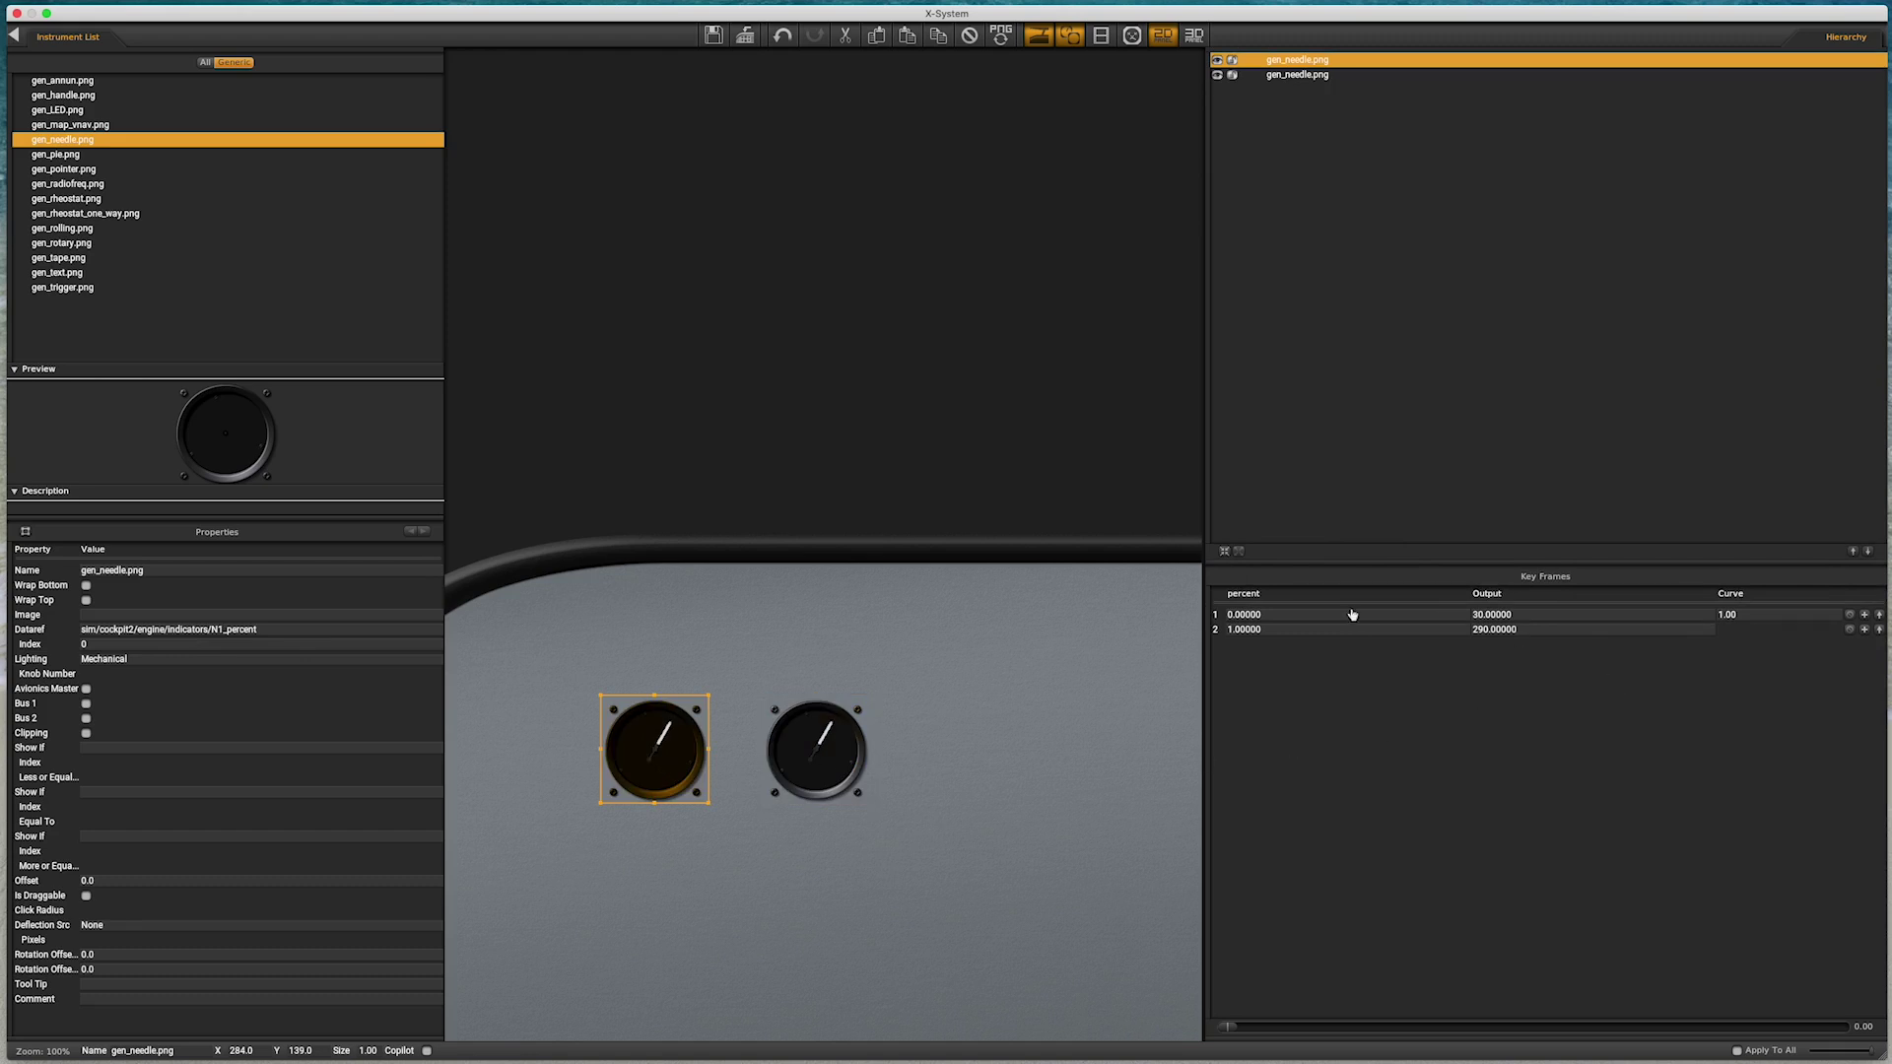
double_click(1524, 617)
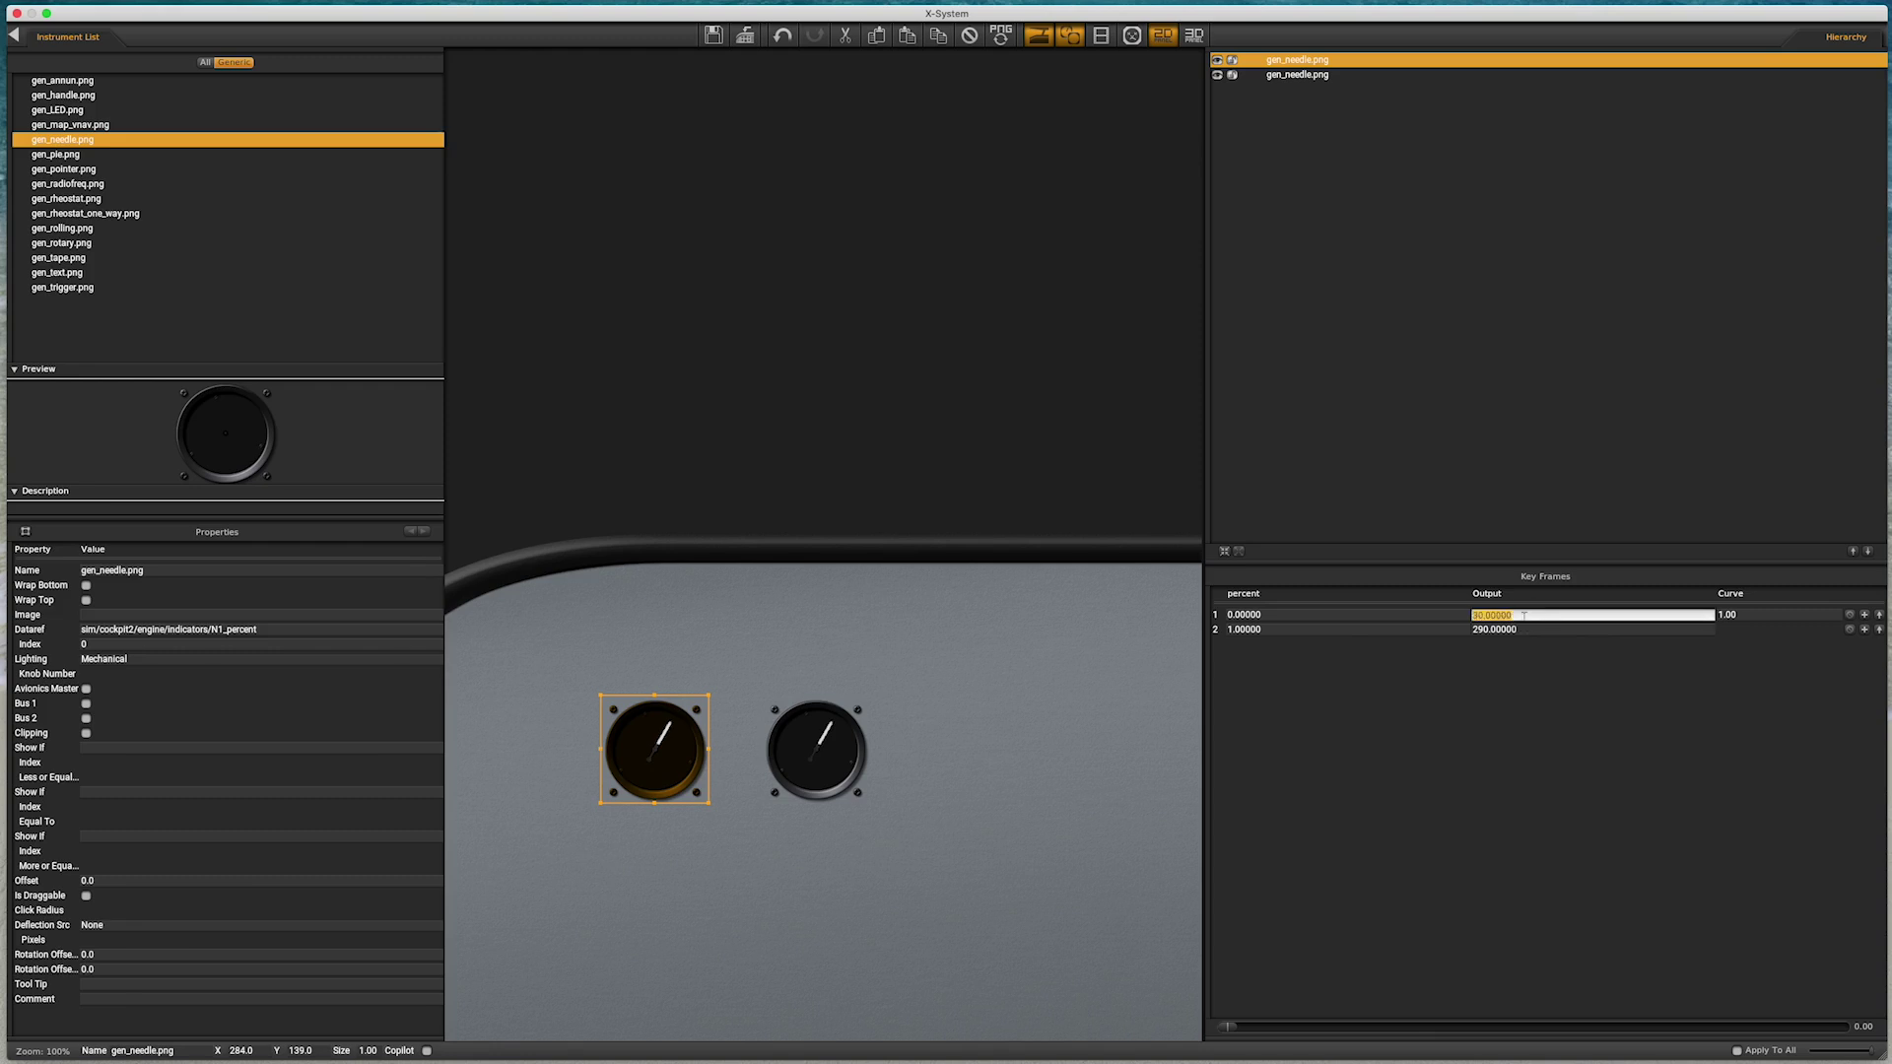
text(0)
key(Return)
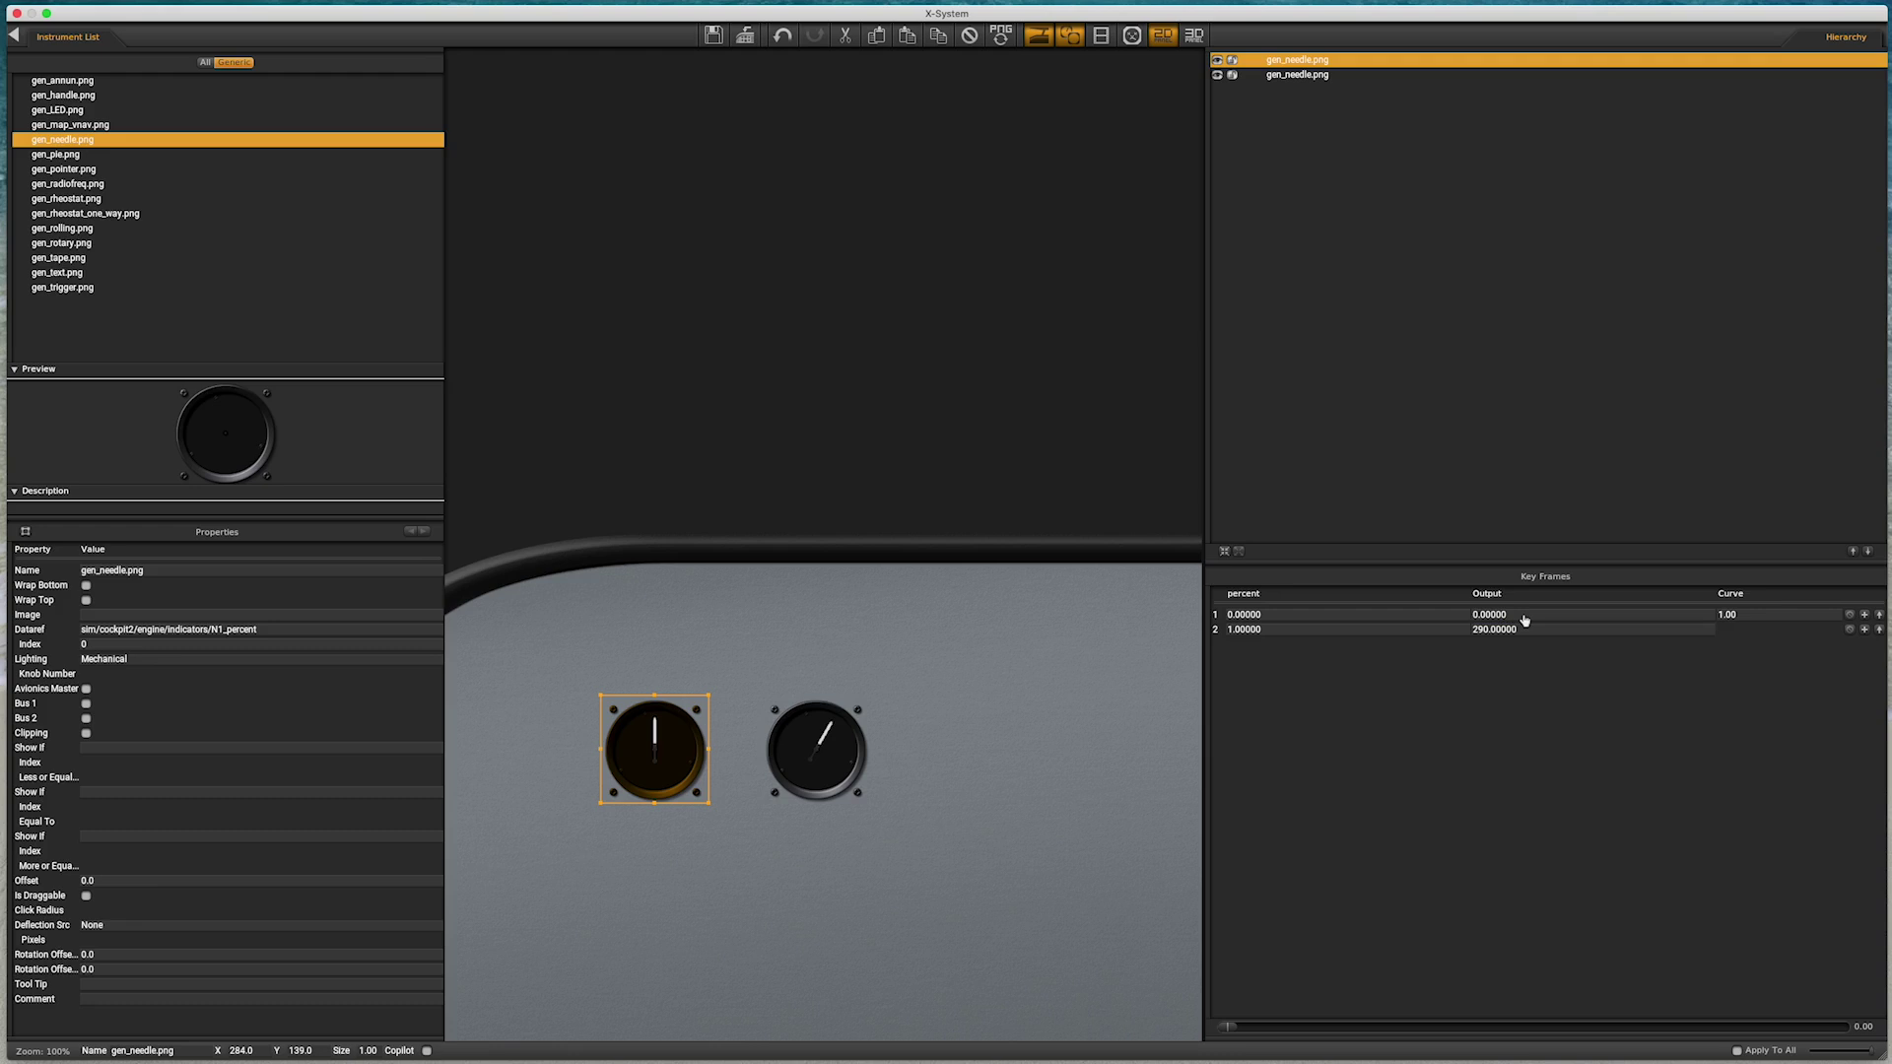
double_click(1382, 629)
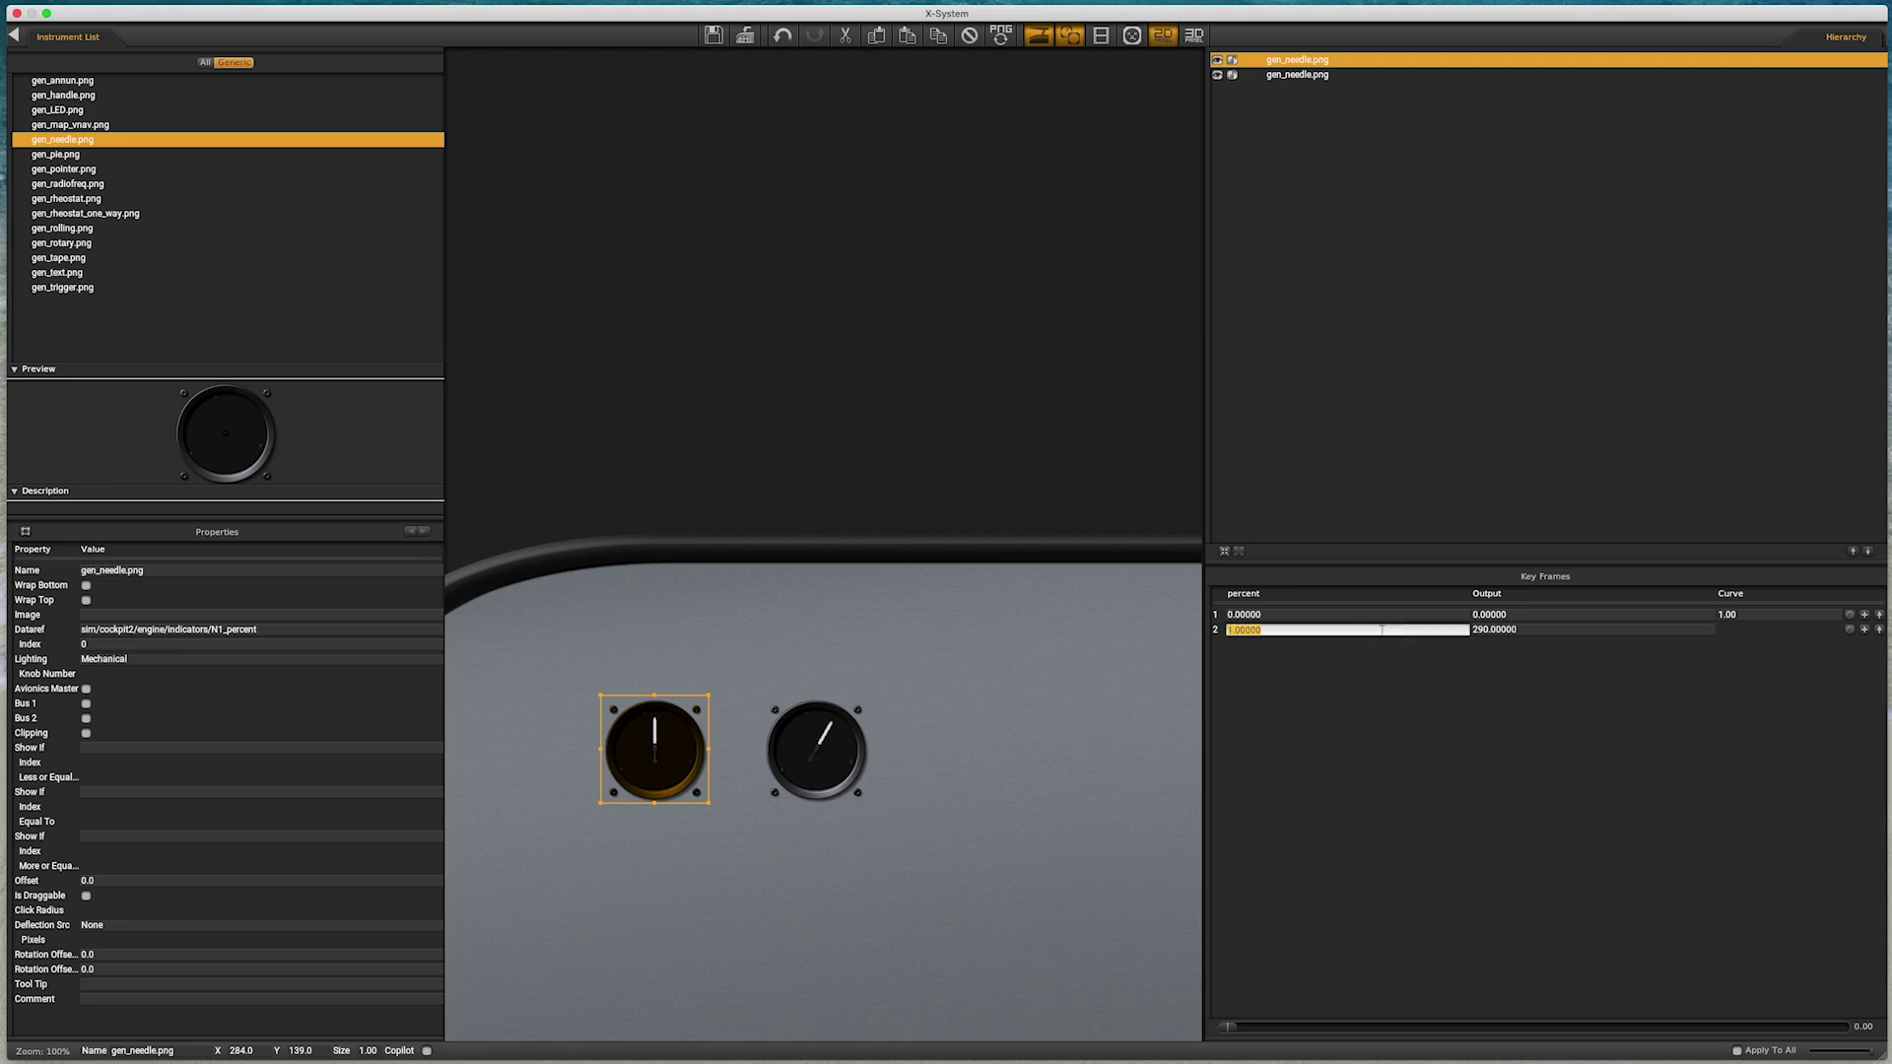
text(100)
key(Tab)
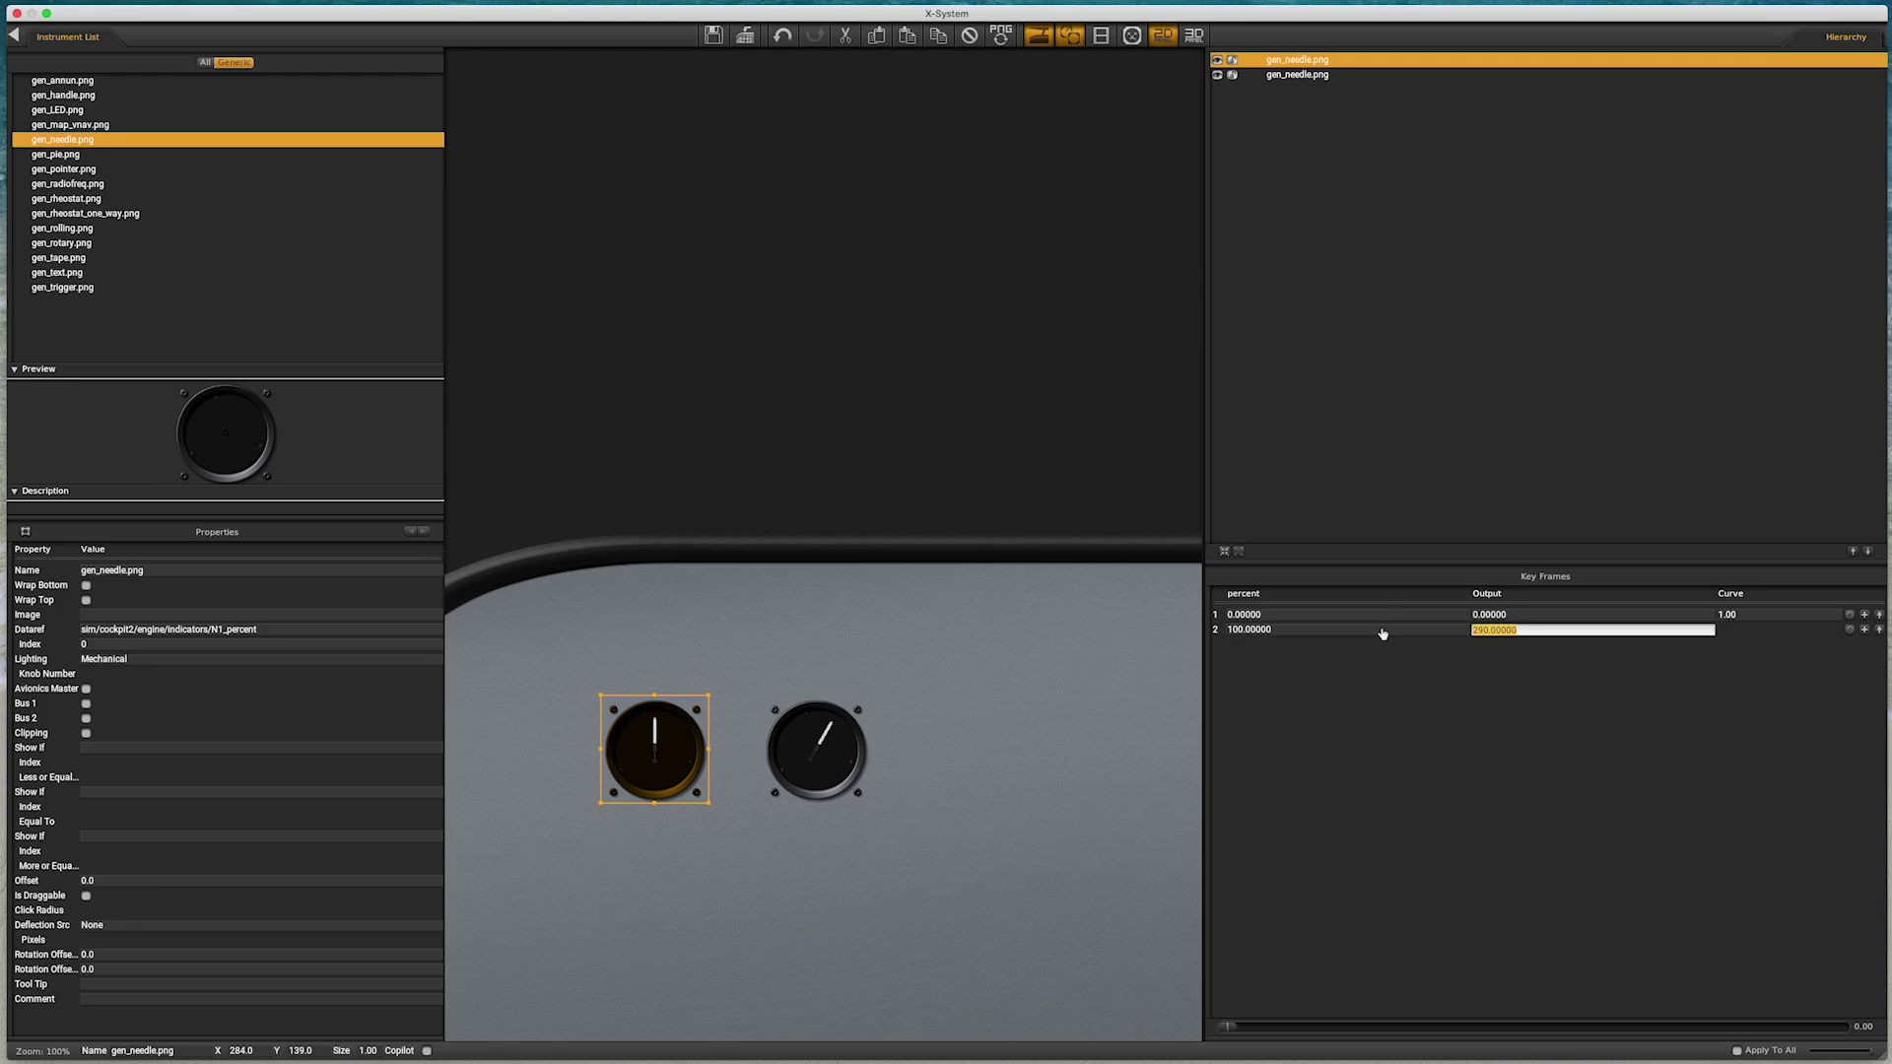
text(180)
key(Tab)
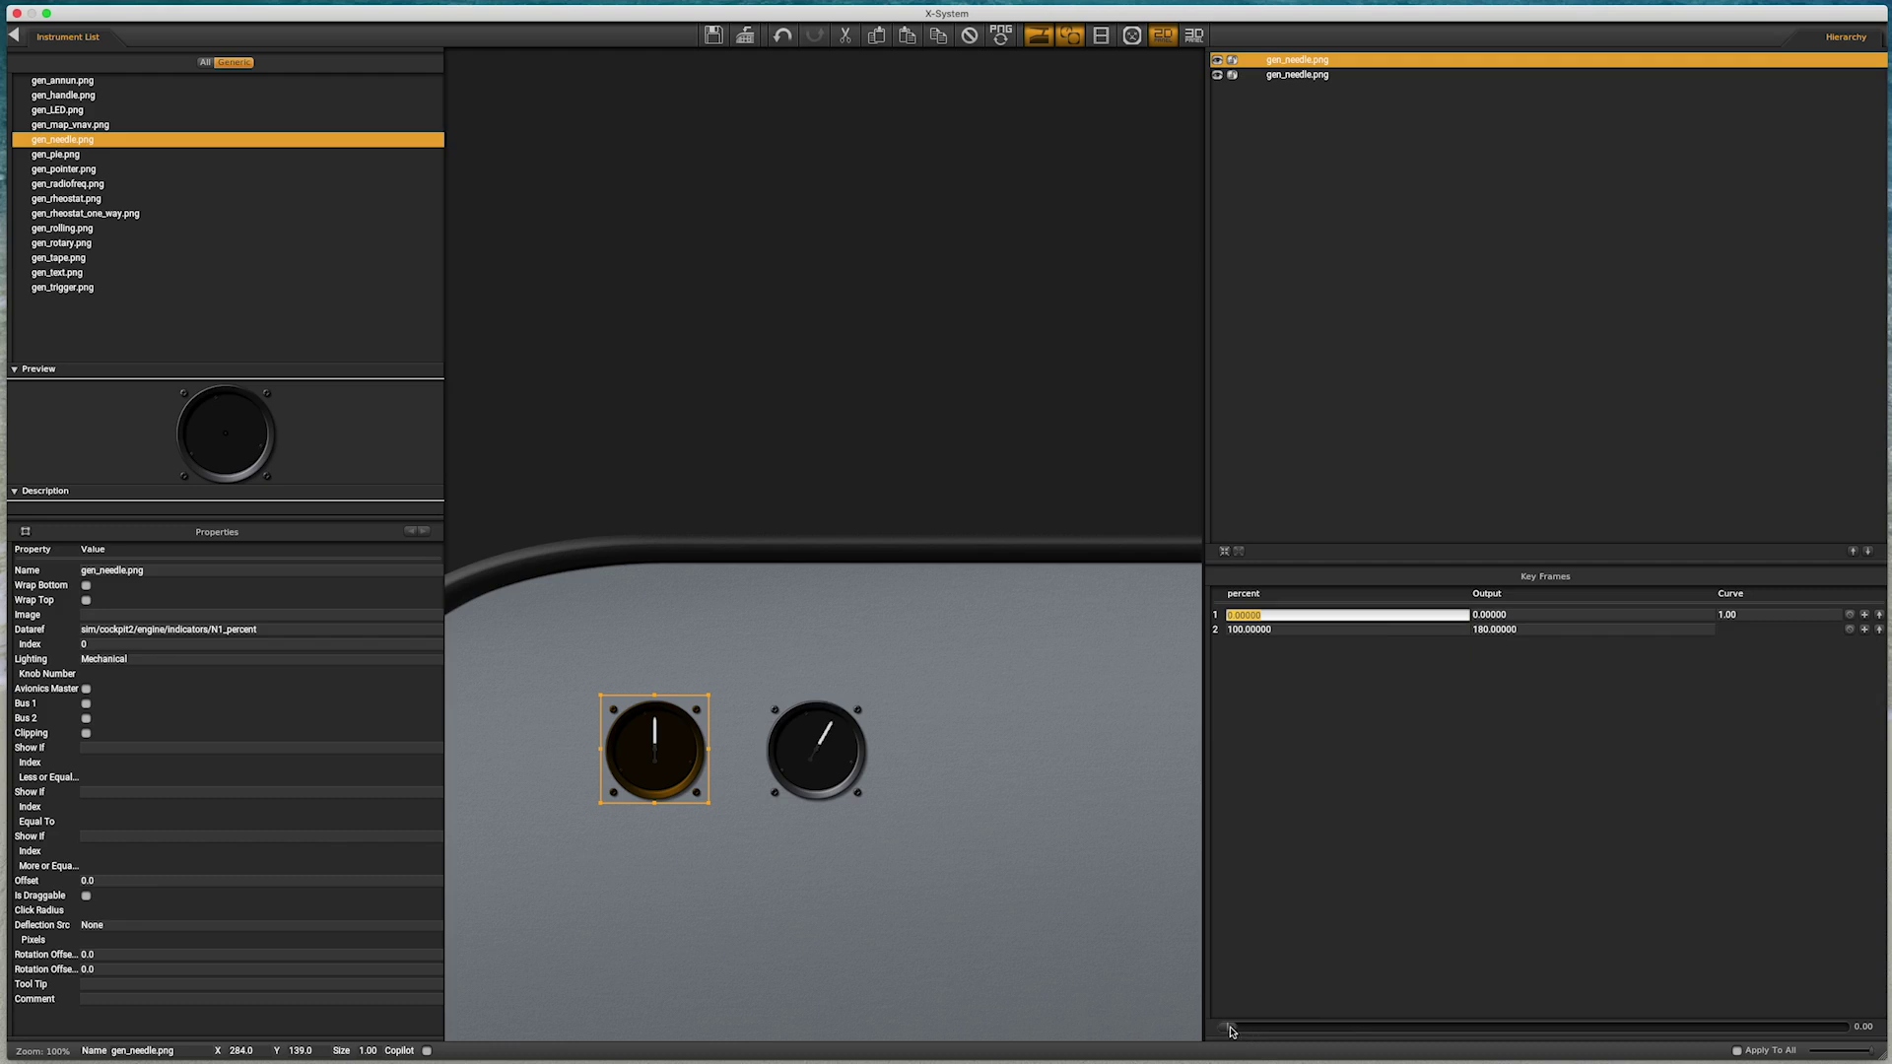
mouse_move(1231, 1029)
mouse_down()
mouse_move(1626, 1031)
mouse_move(1219, 1030)
mouse_up()
Step: Key the right gauge from 0° at 0 percent to -180° at 100 percent, then start the animation preview
click(847, 759)
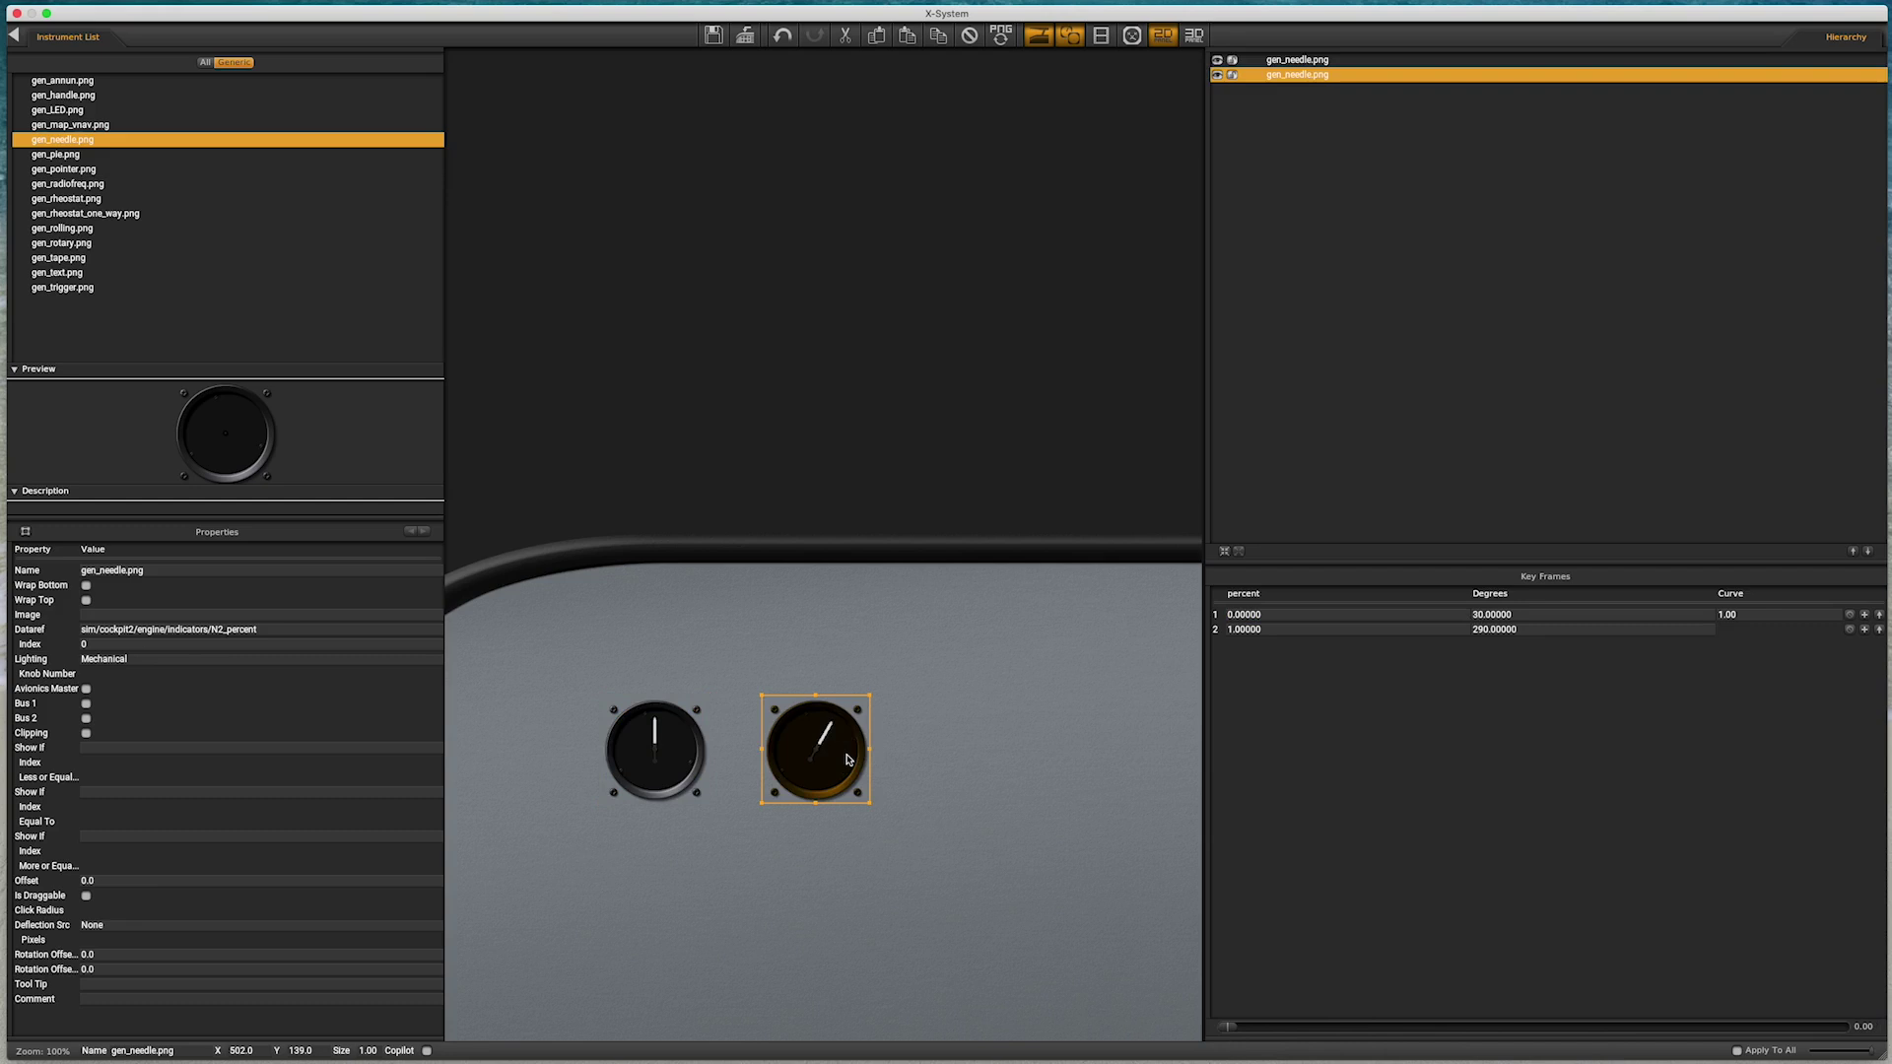
double_click(1392, 616)
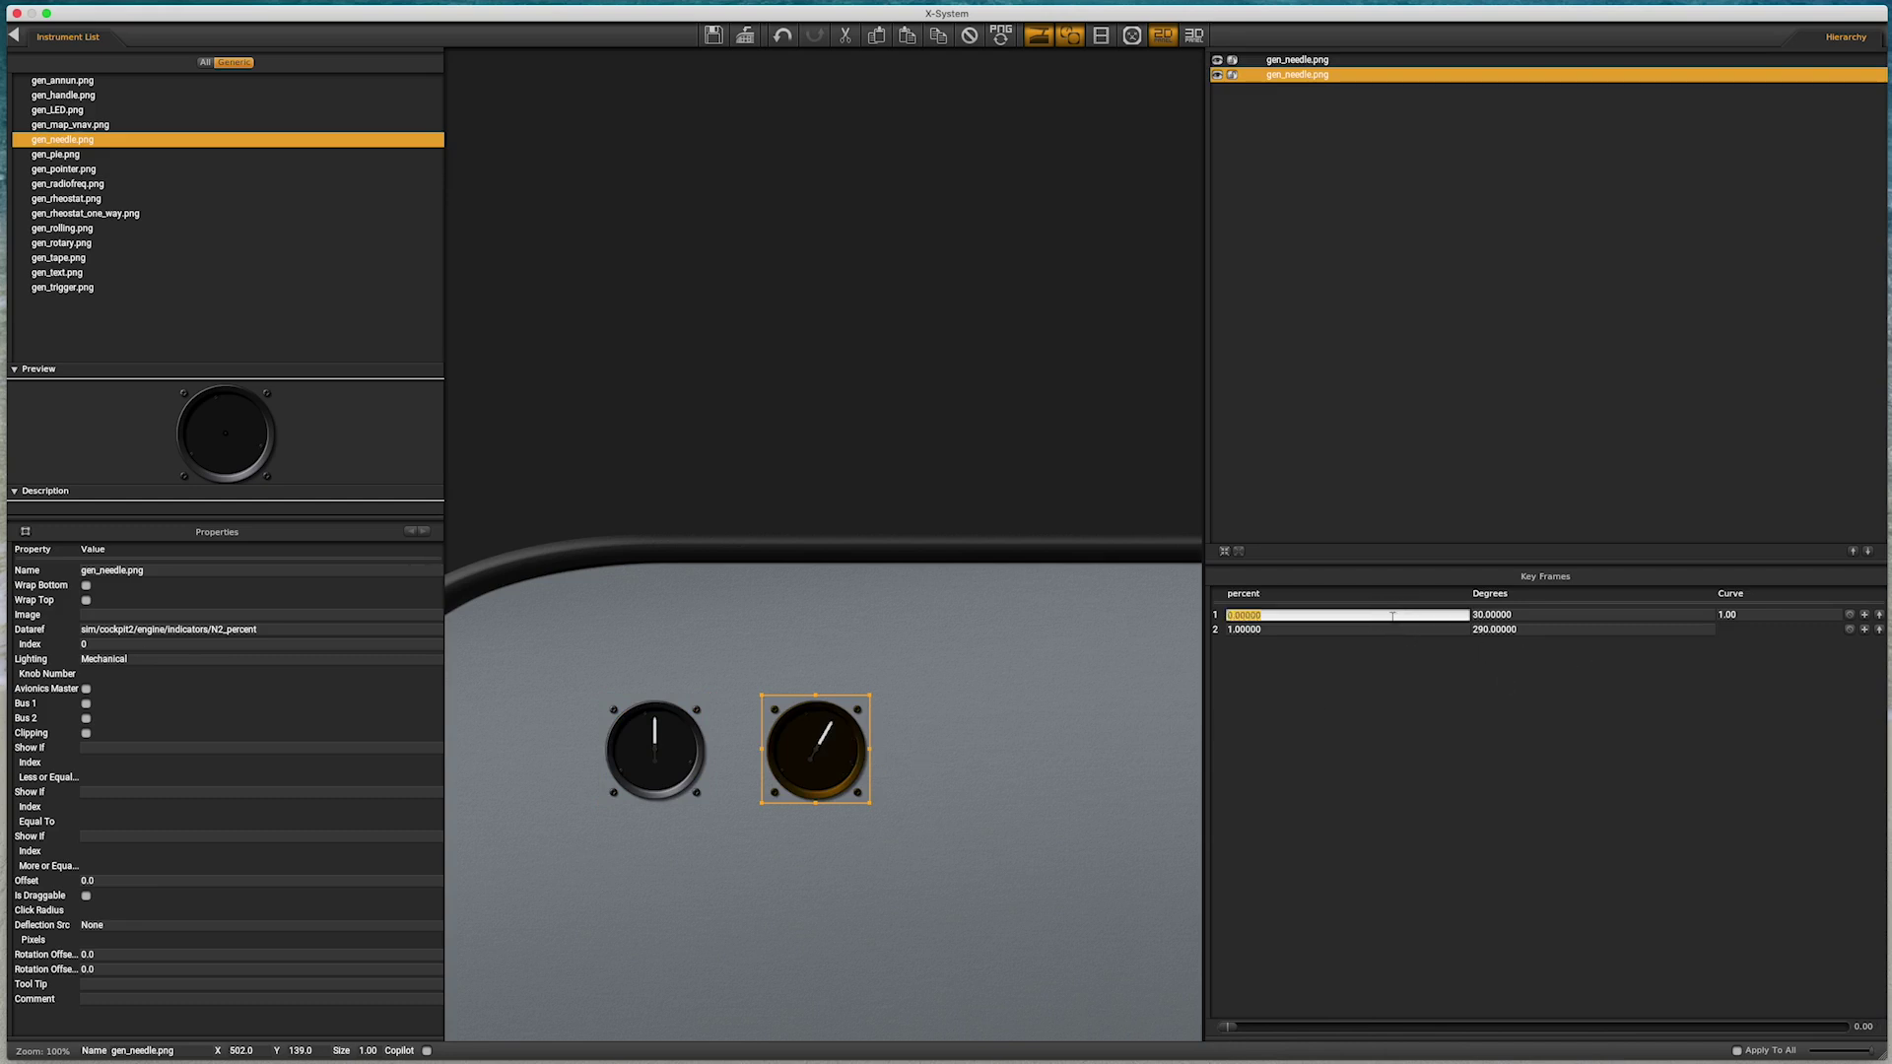
key(Tab)
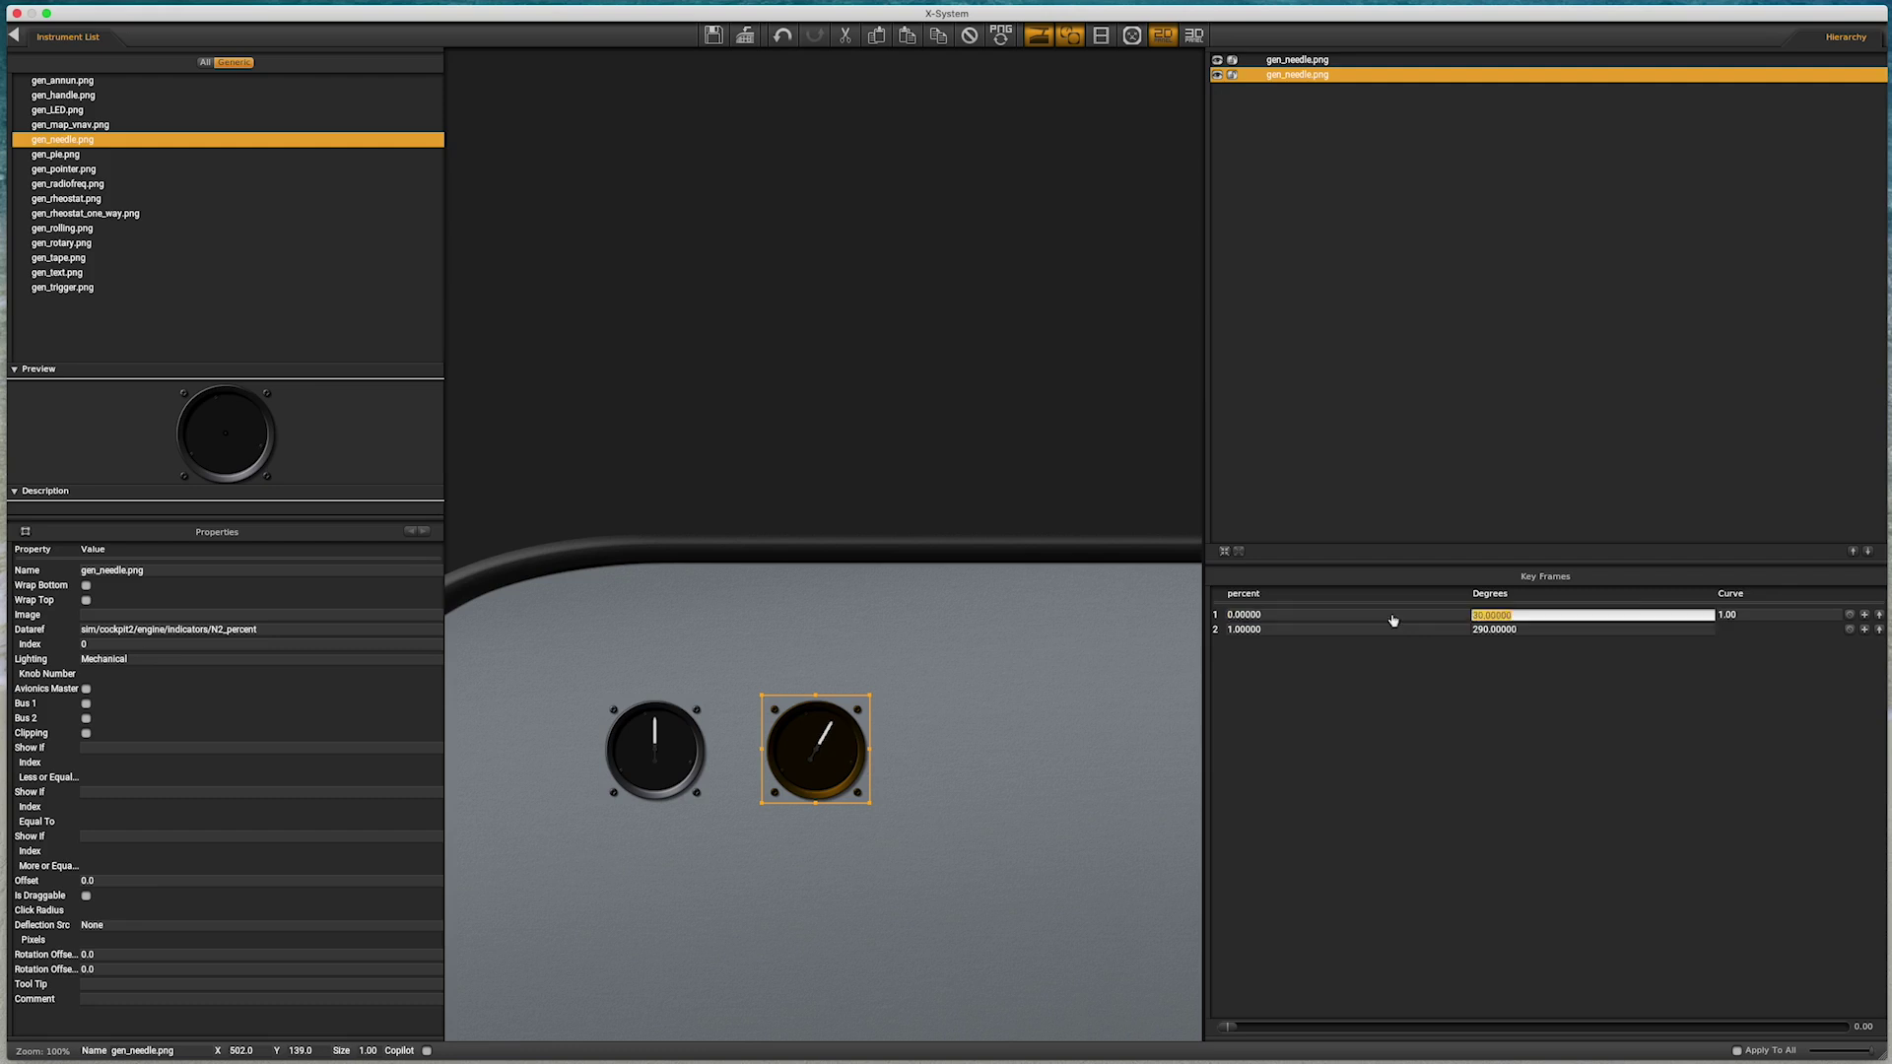
text(0)
key(Tab)
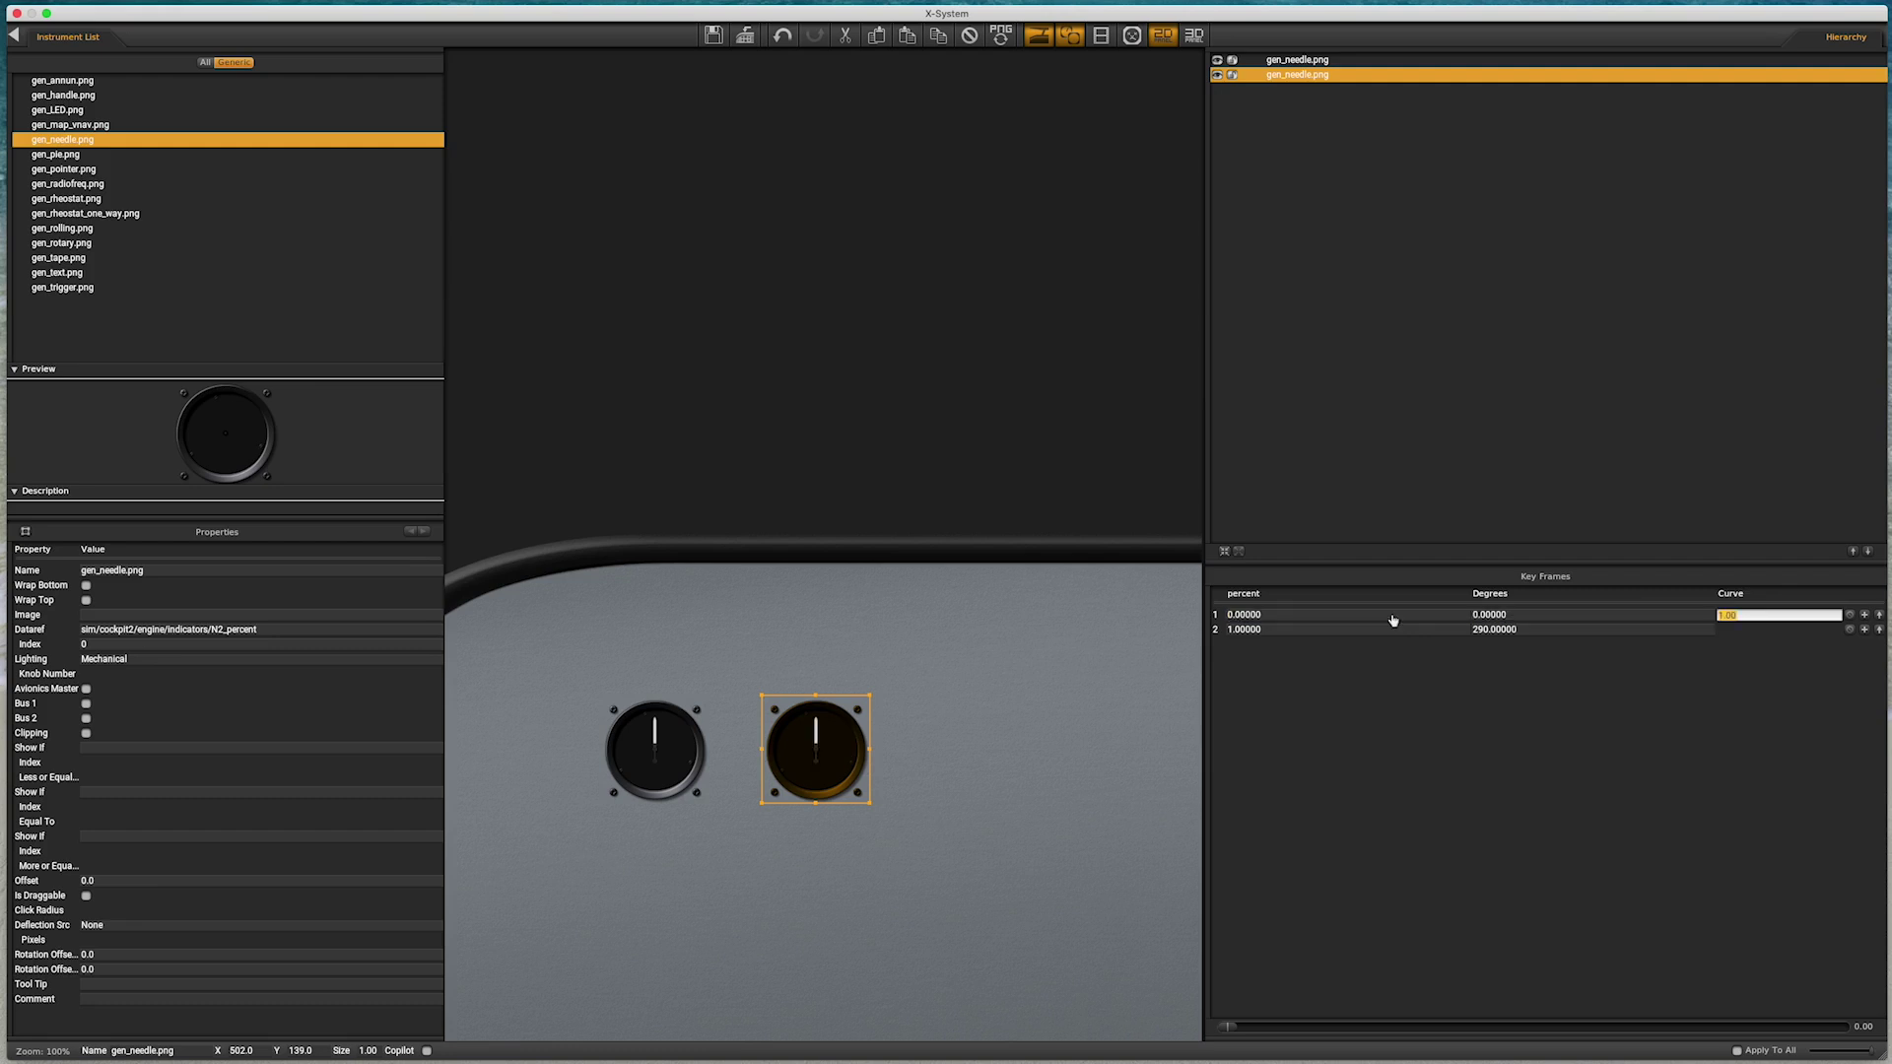
key(Tab)
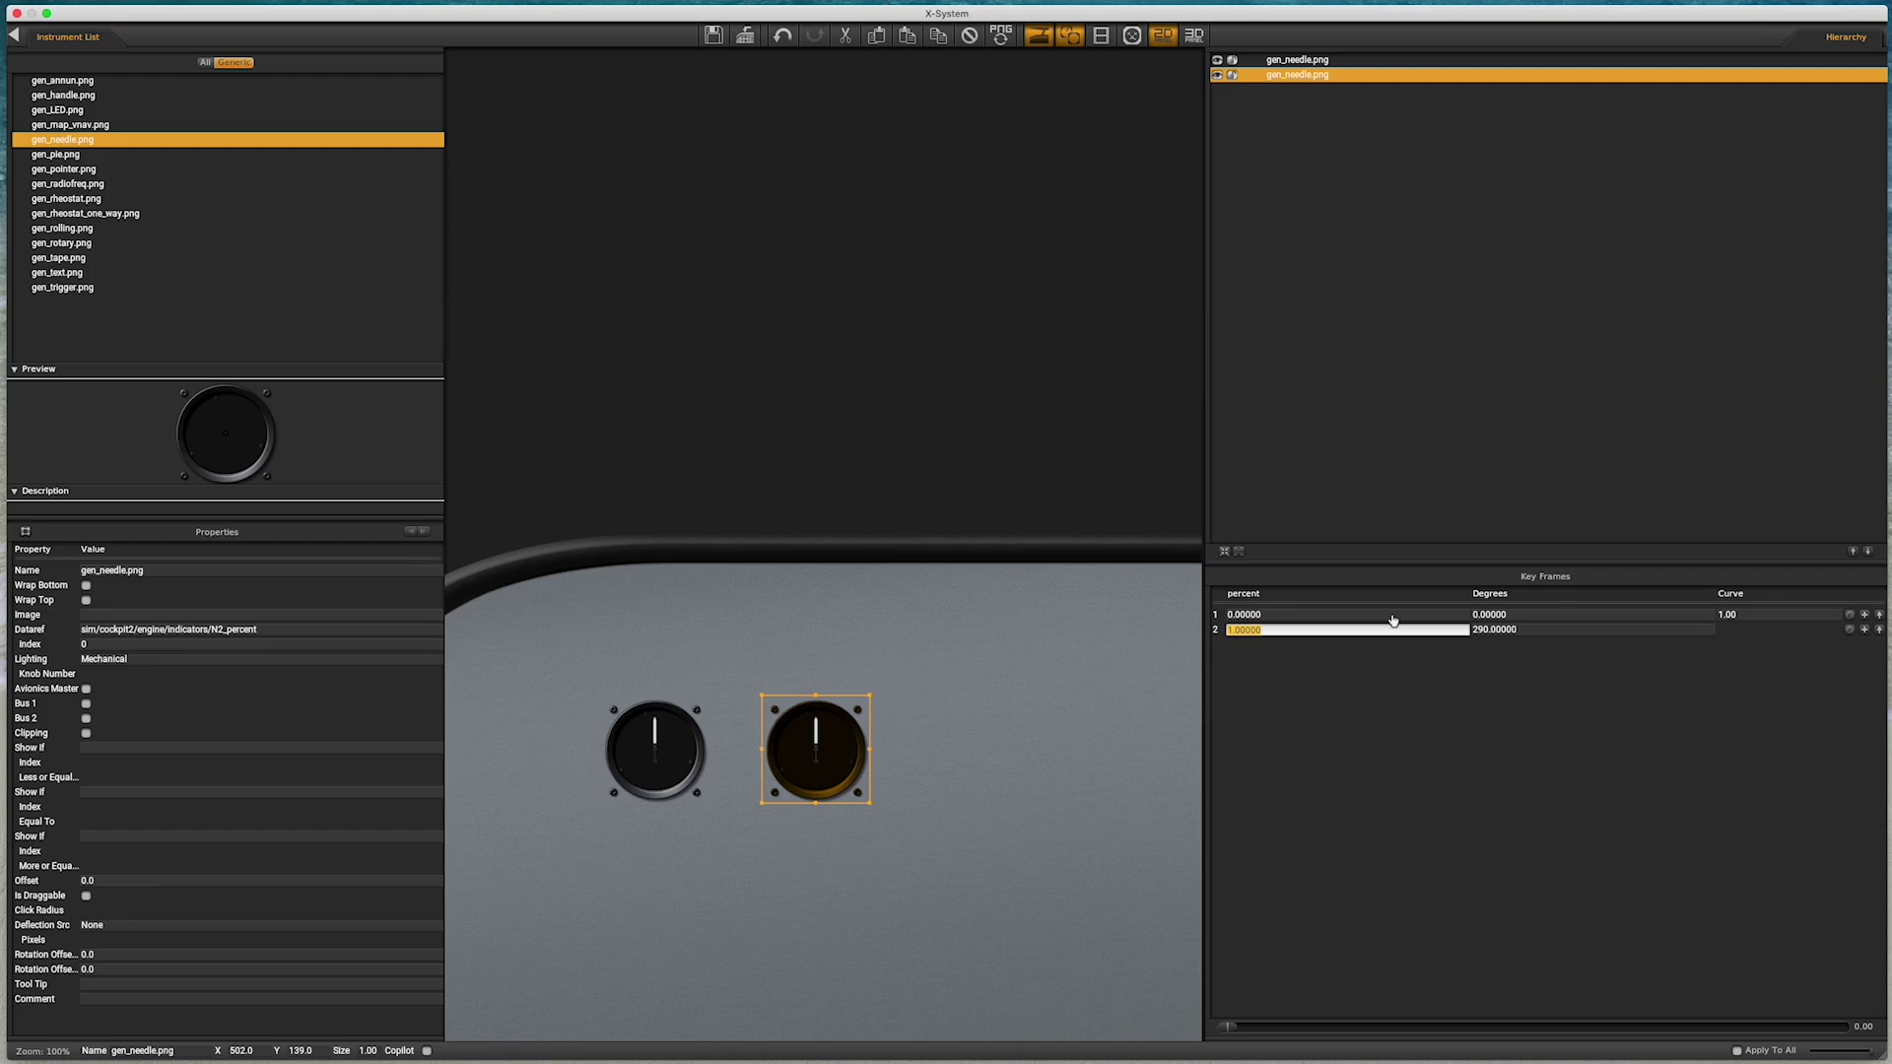
text(1)
key(Tab)
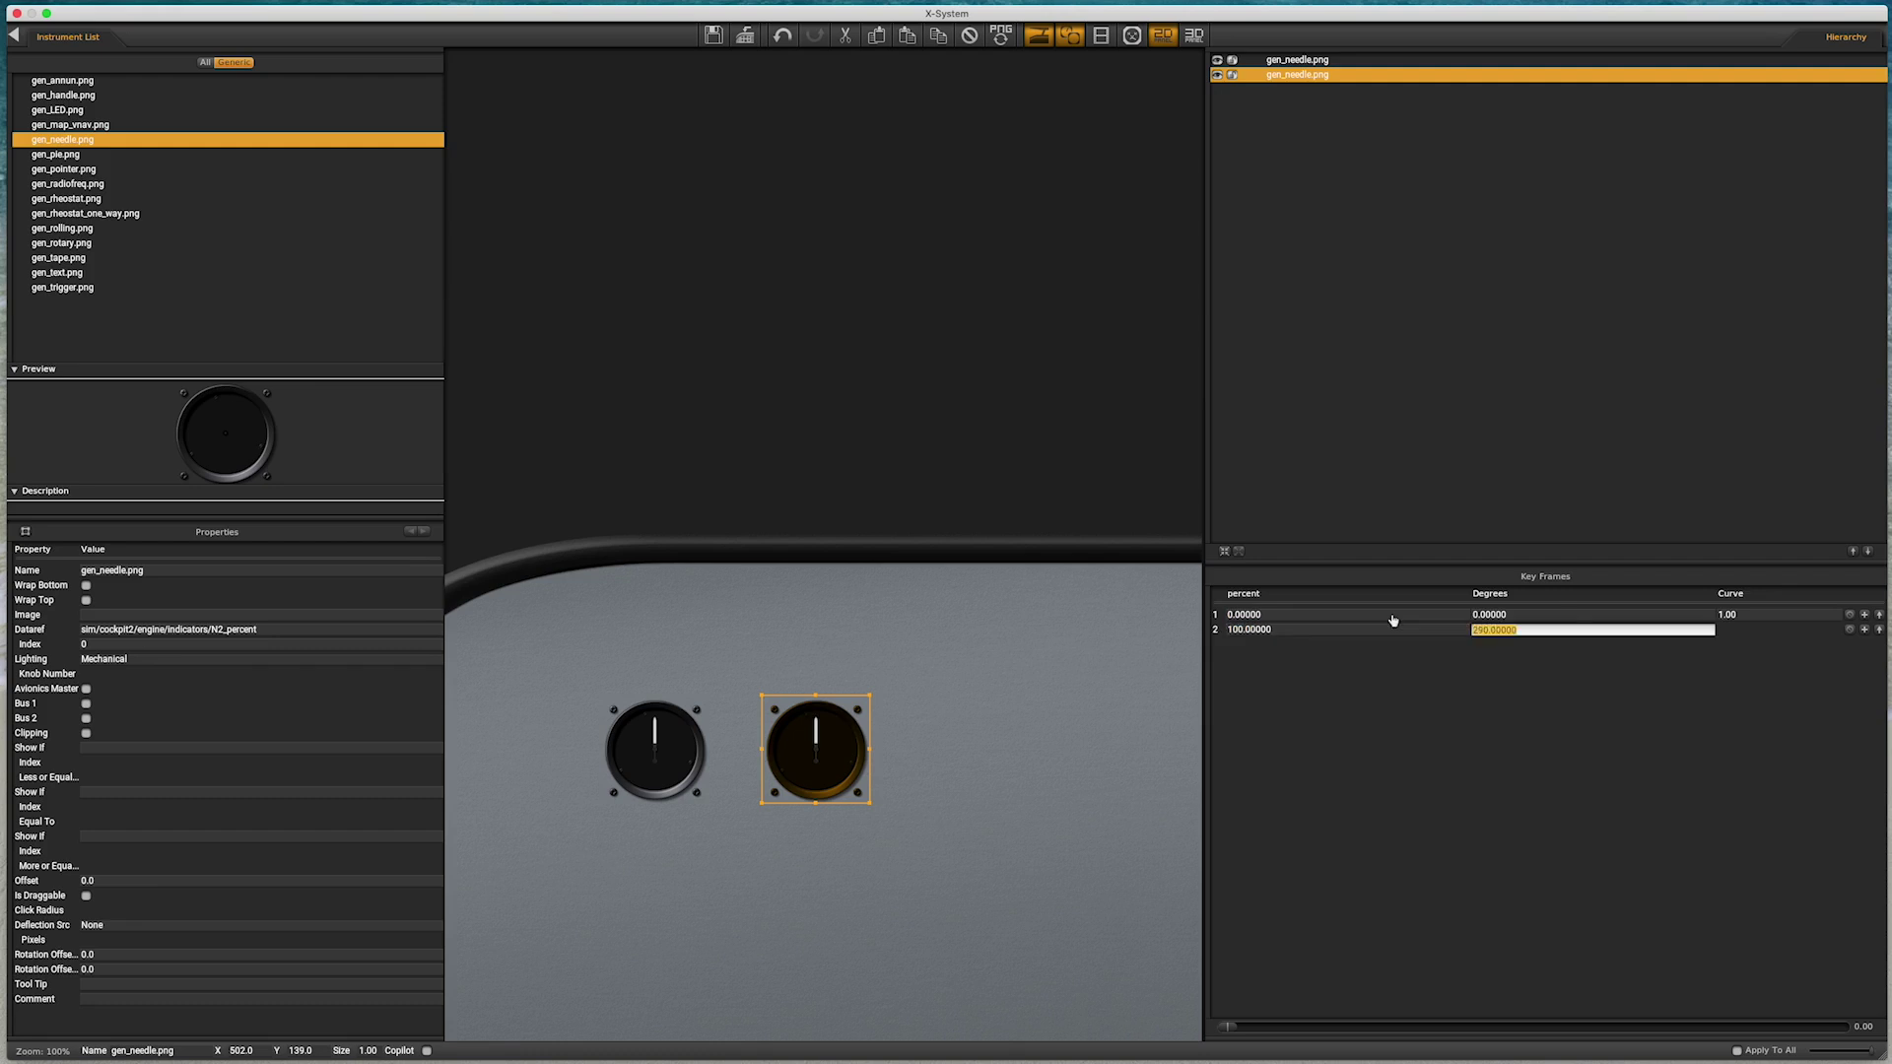
key(BackSpace)
click(1392, 615)
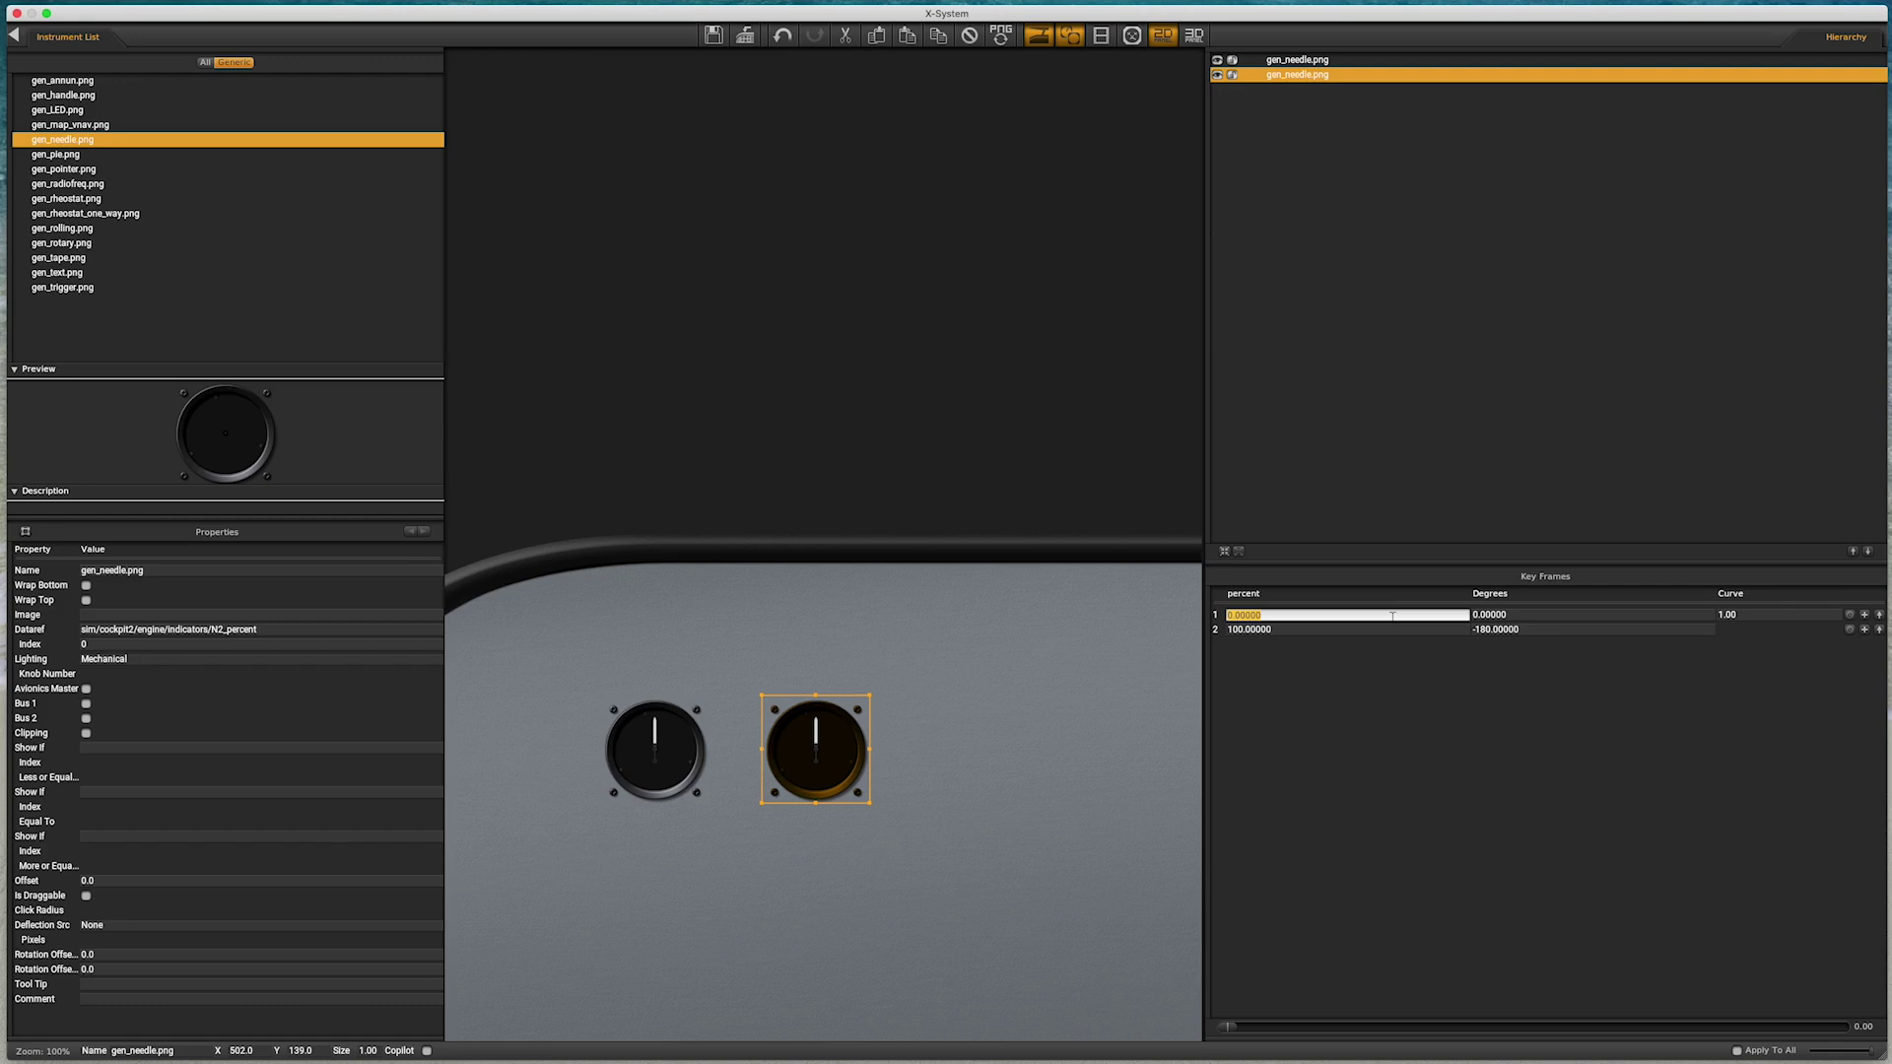
click(1102, 37)
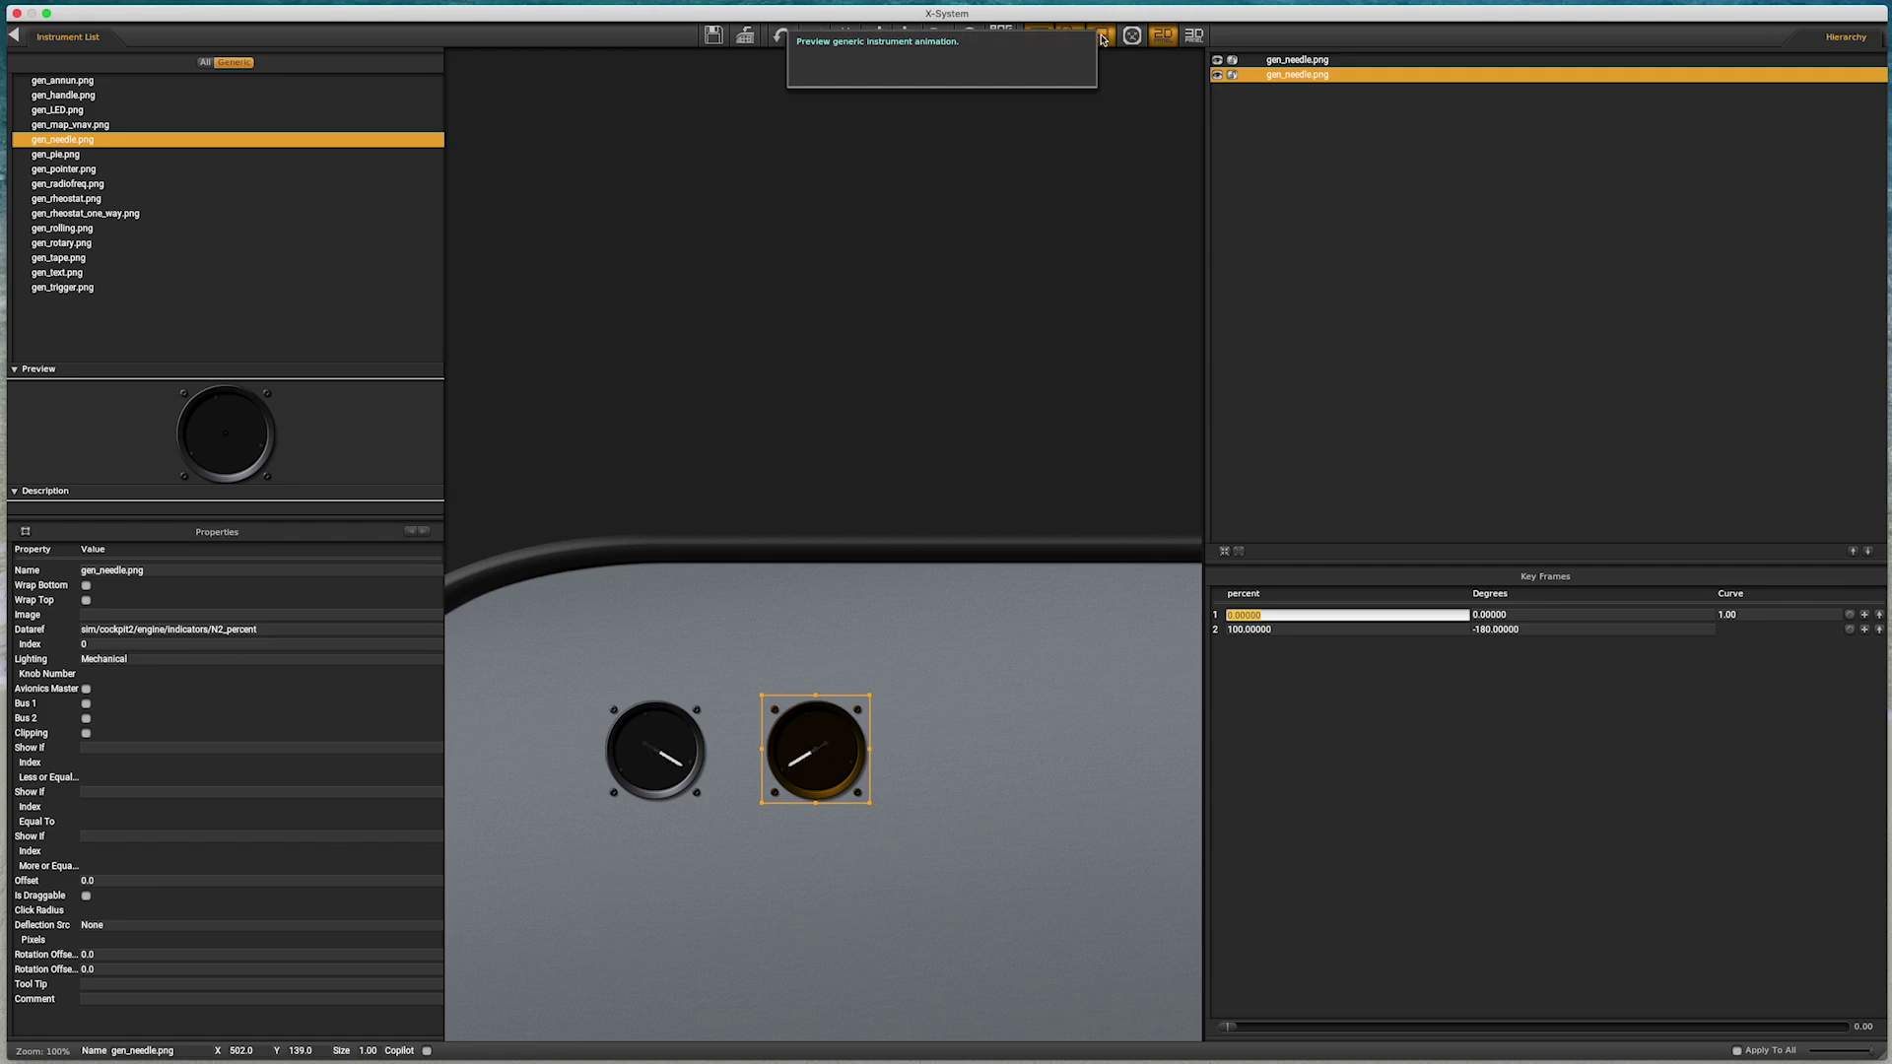
Step: Stop the preview, reload the aircraft, and switch to Forward with 2-D Panel view showing both gauges
click(1101, 38)
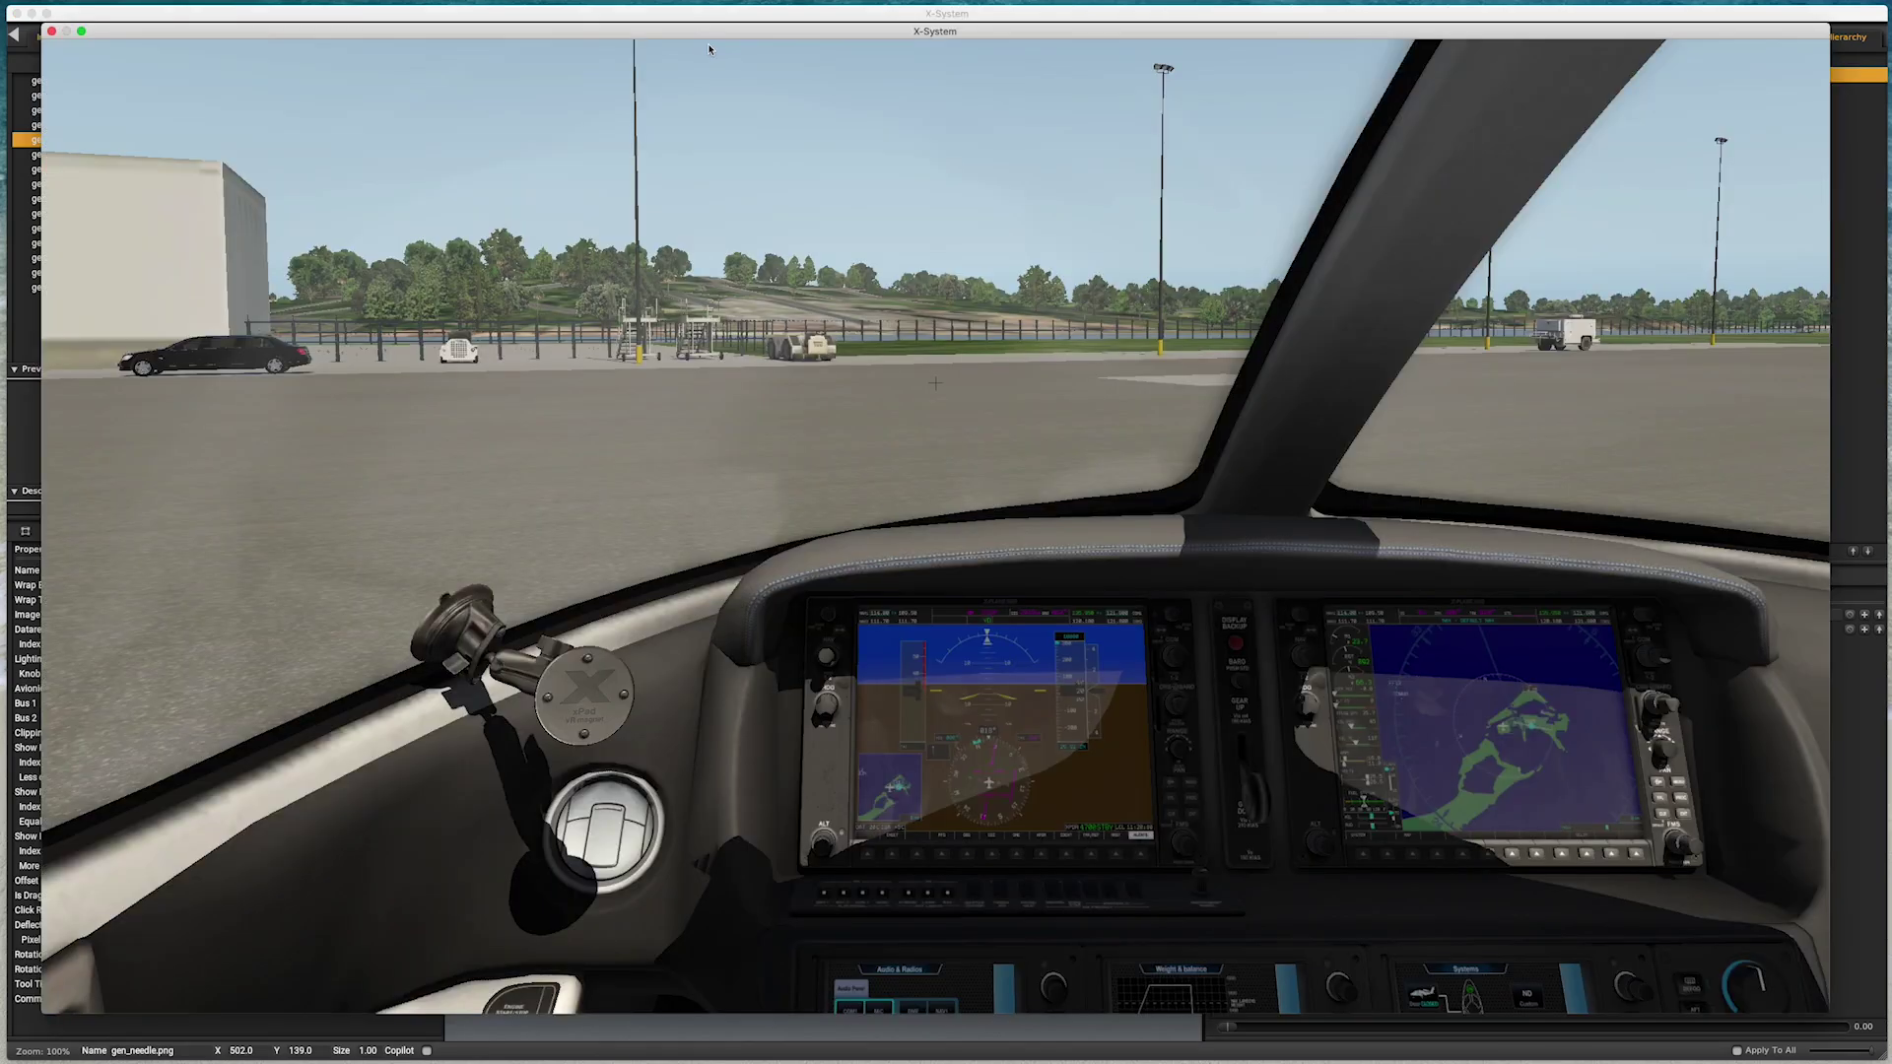
click(189, 50)
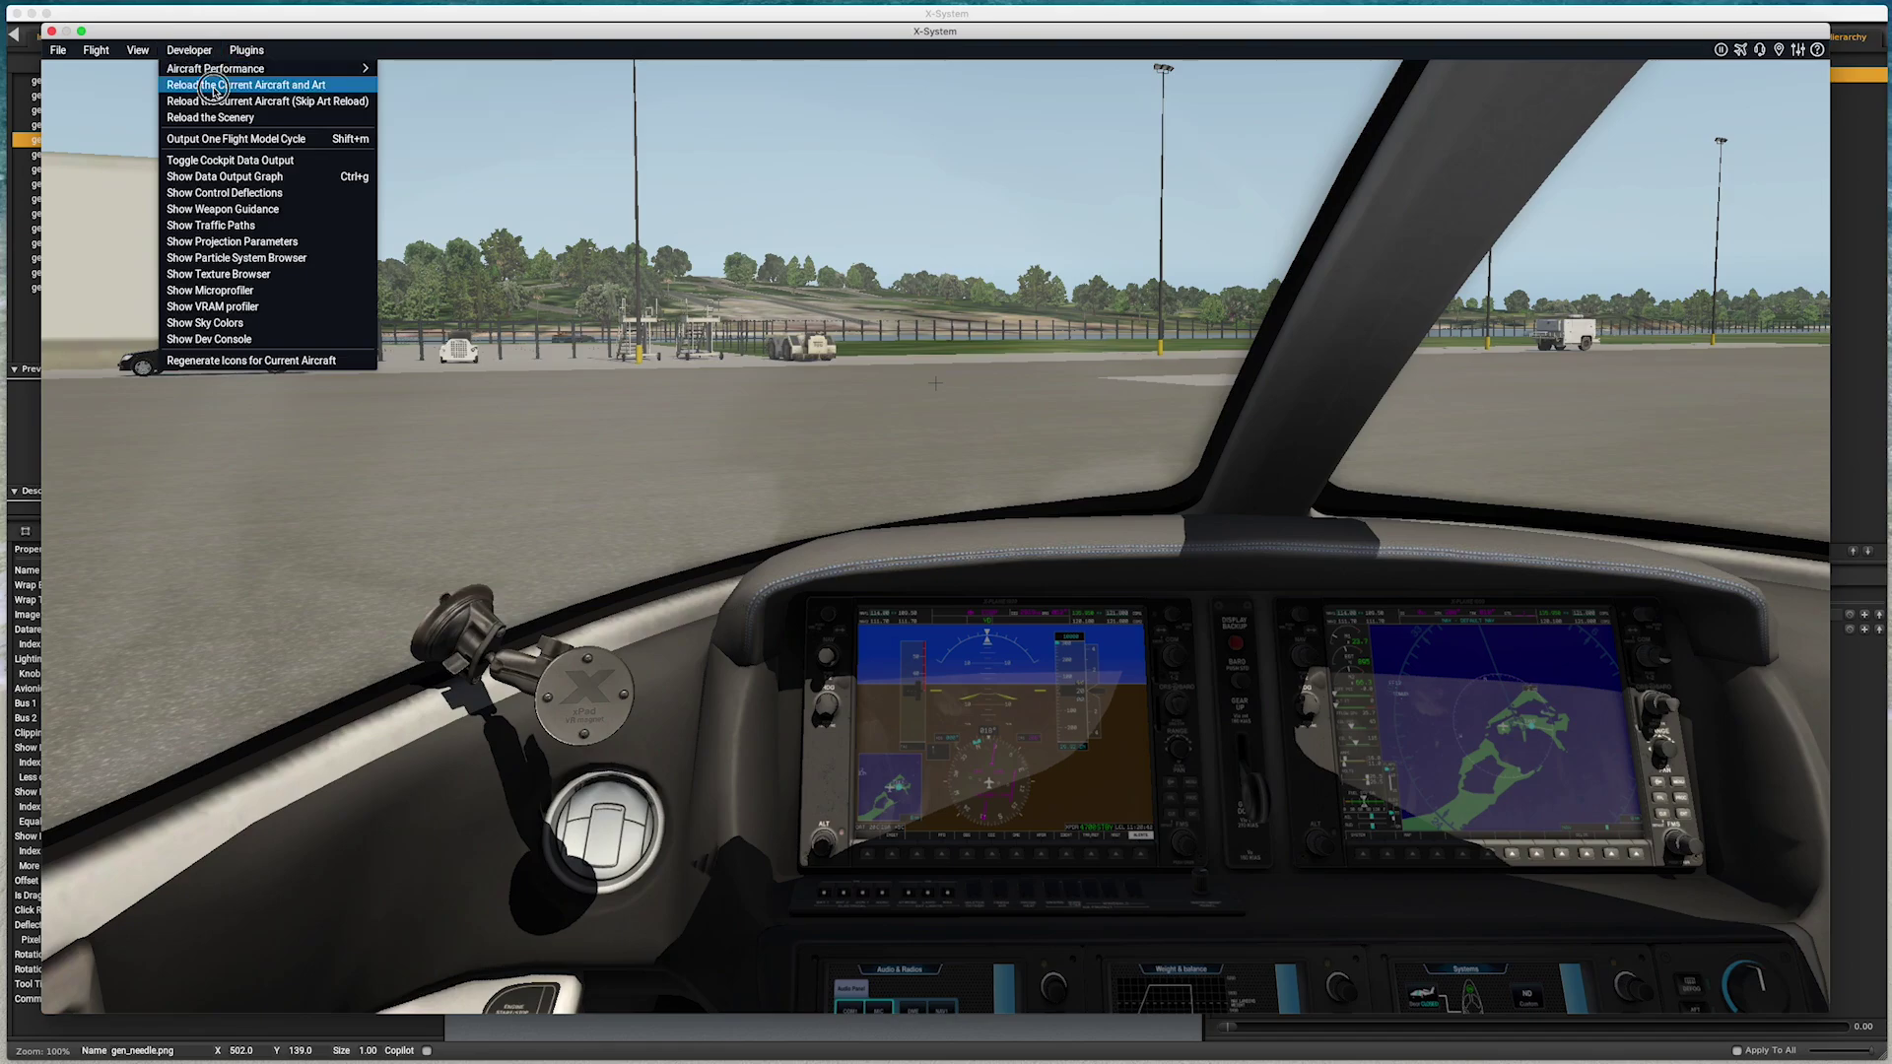
click(138, 50)
mouse_move(169, 86)
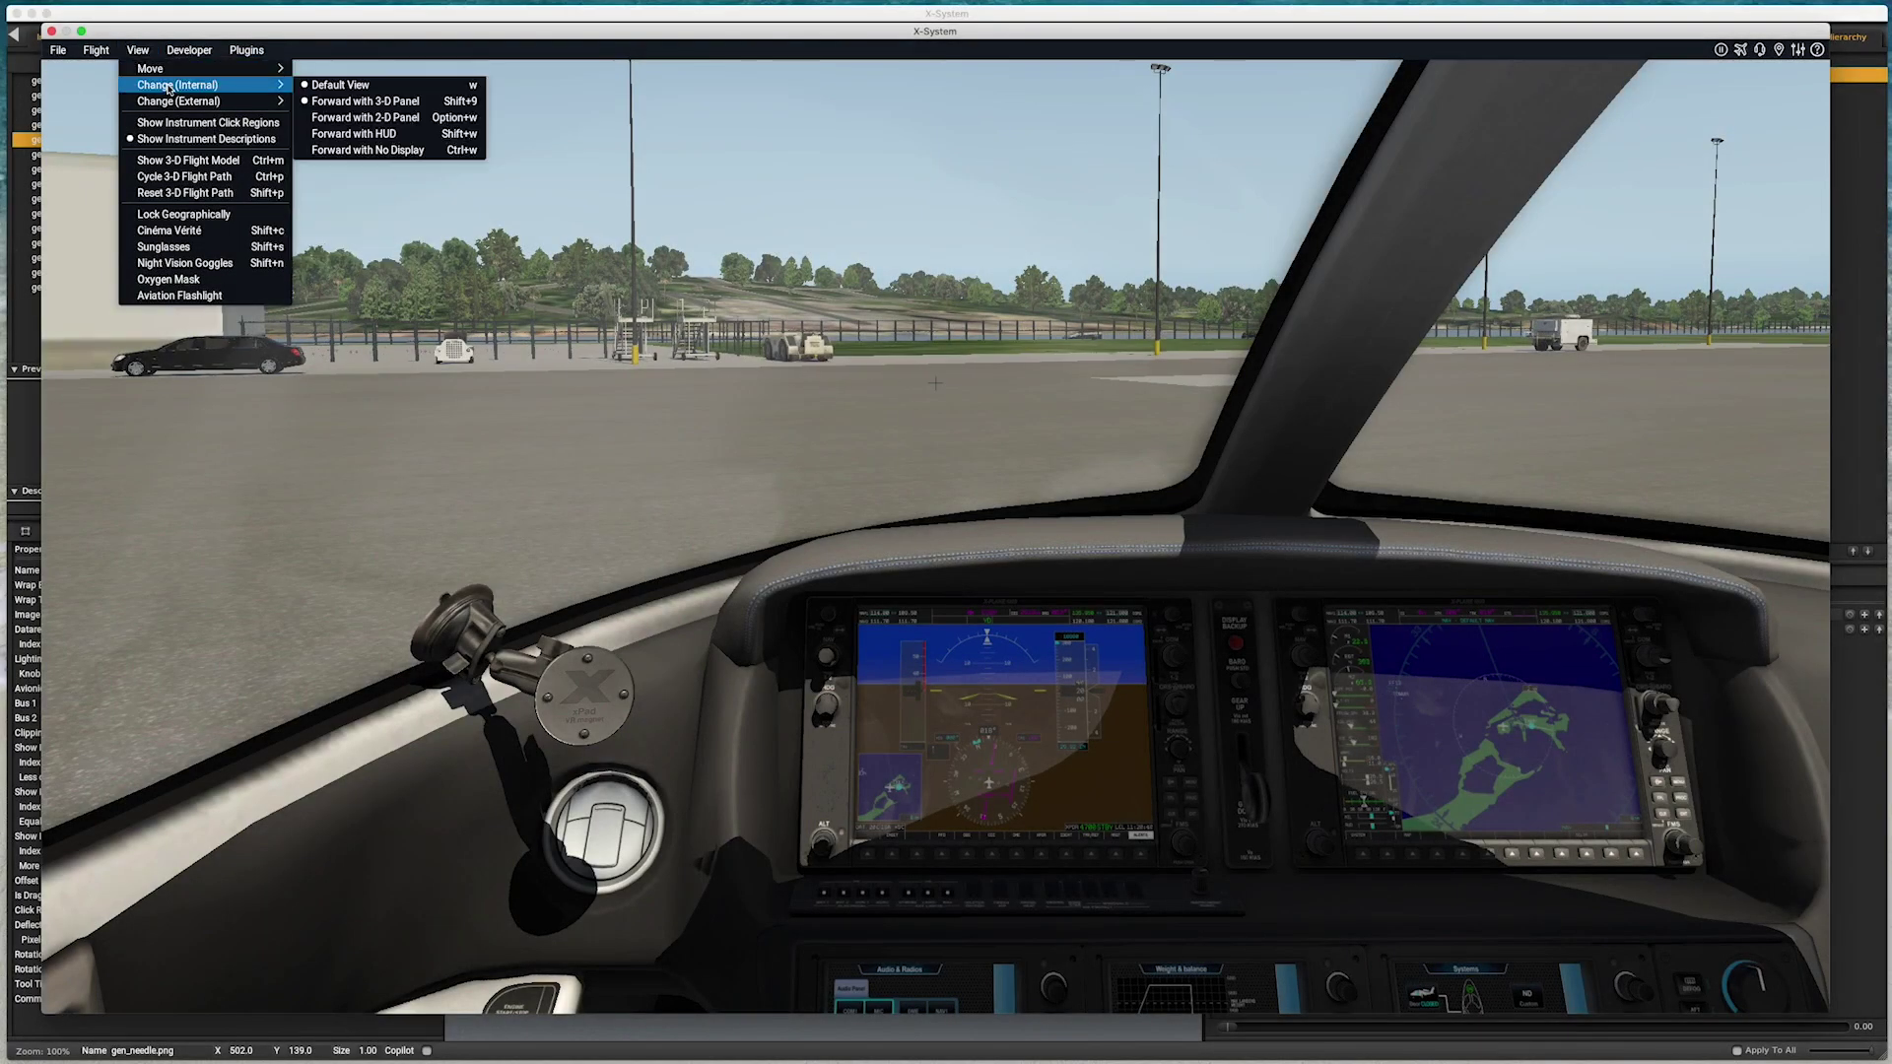
click(398, 118)
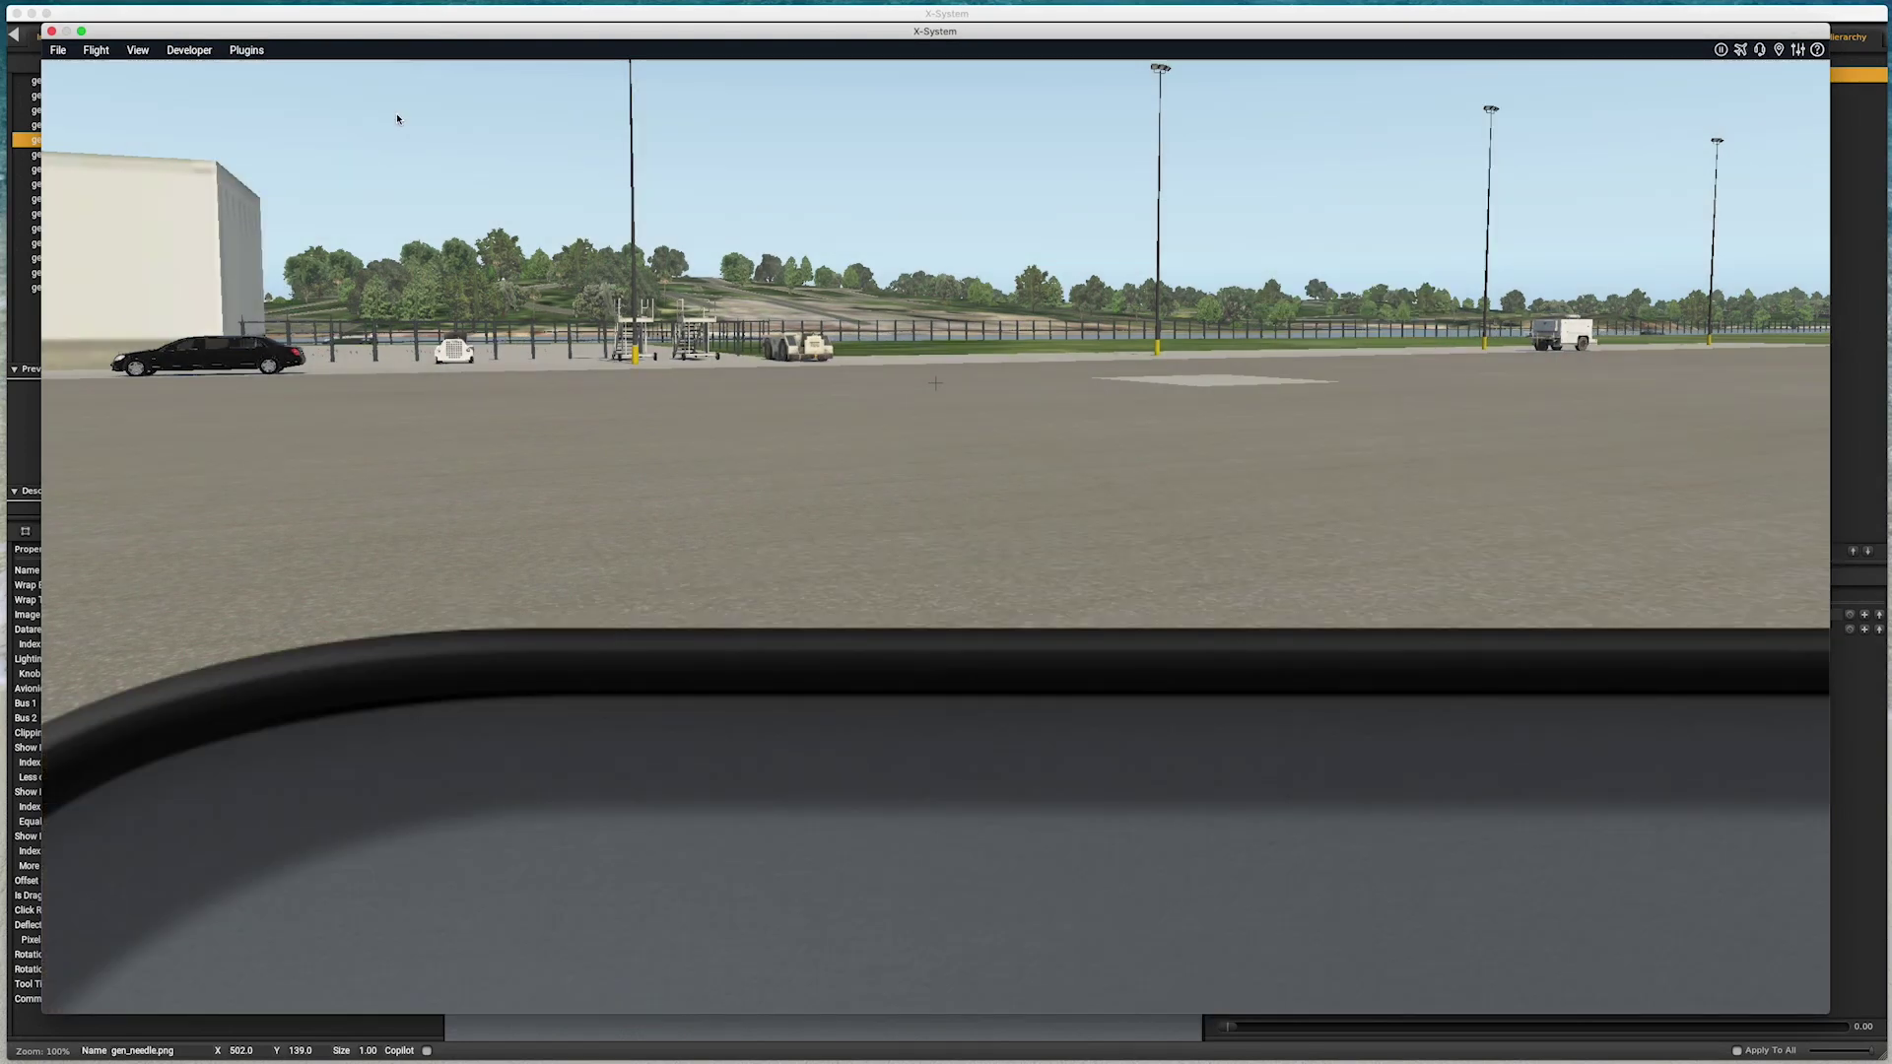
key(Down)
key(Down)
key(Down)
key(Down)
key(Down)
key(Down)
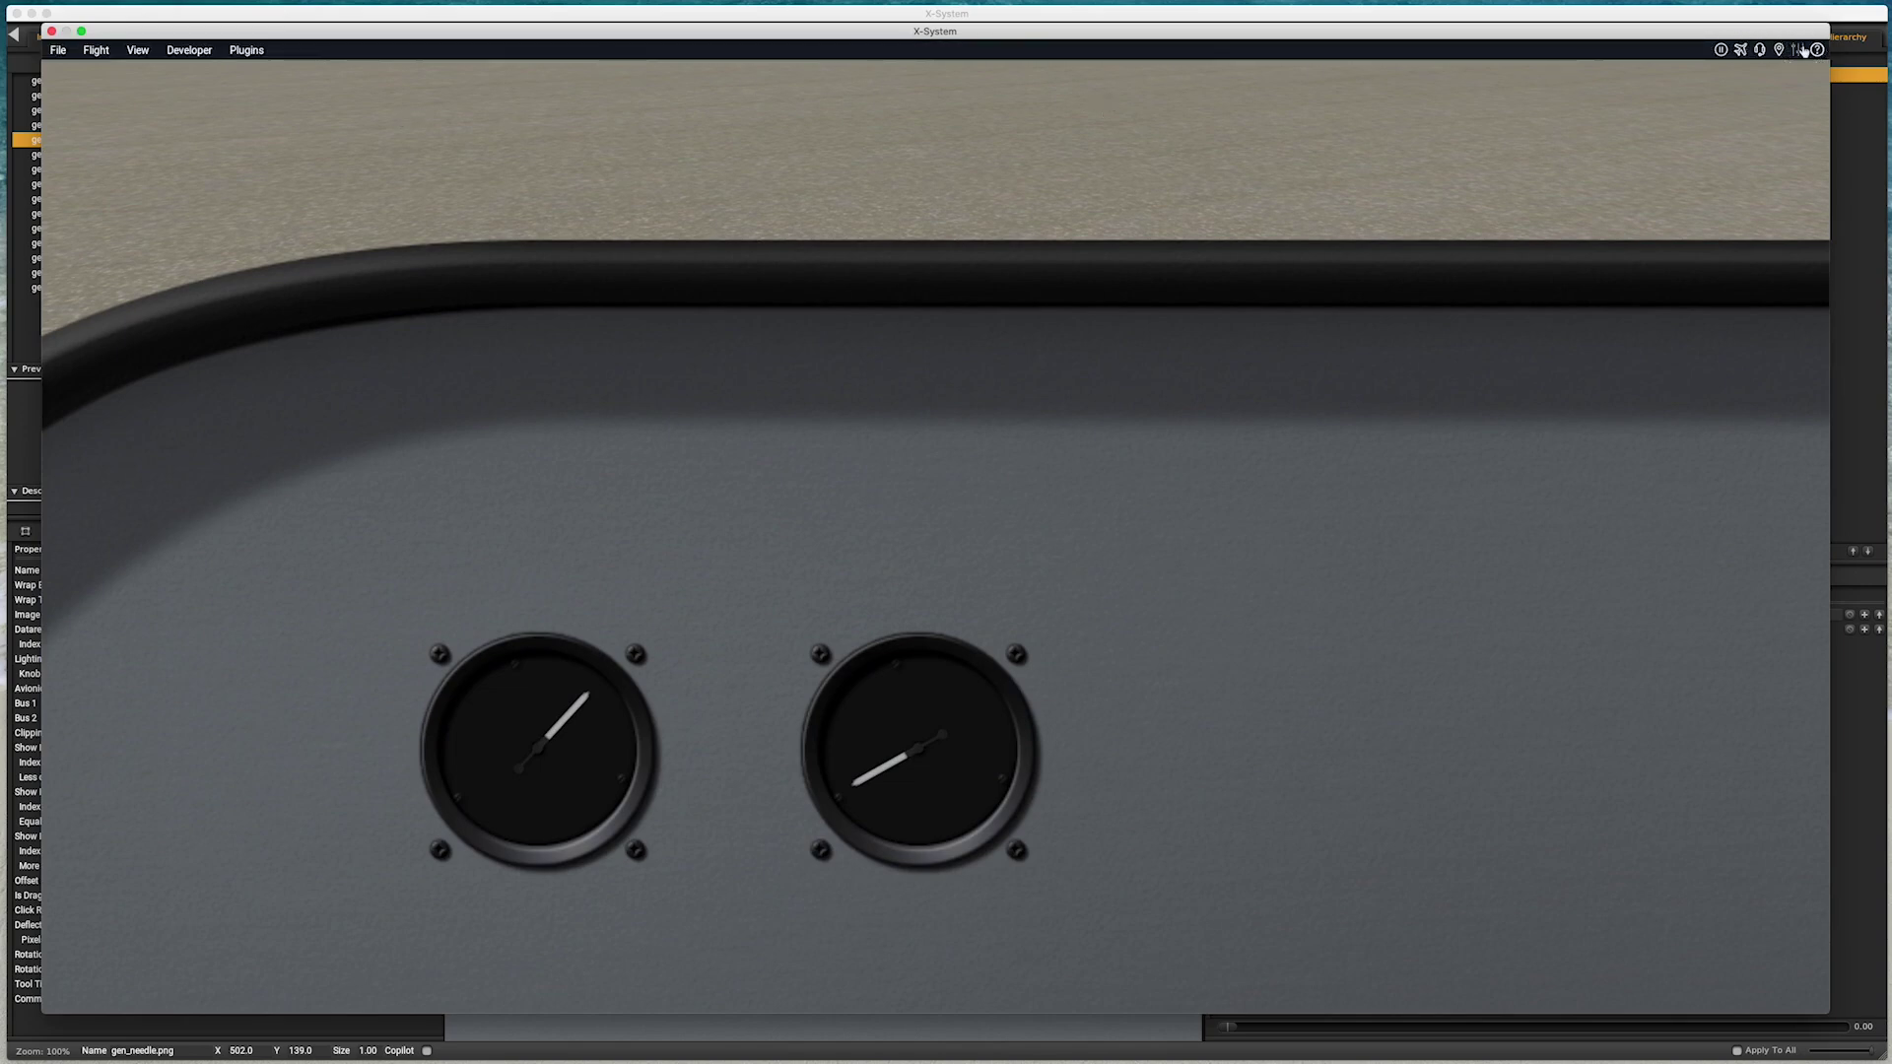
Step: In Data Output, search 'n1' and tick Show in Cockpit for N1
click(1798, 50)
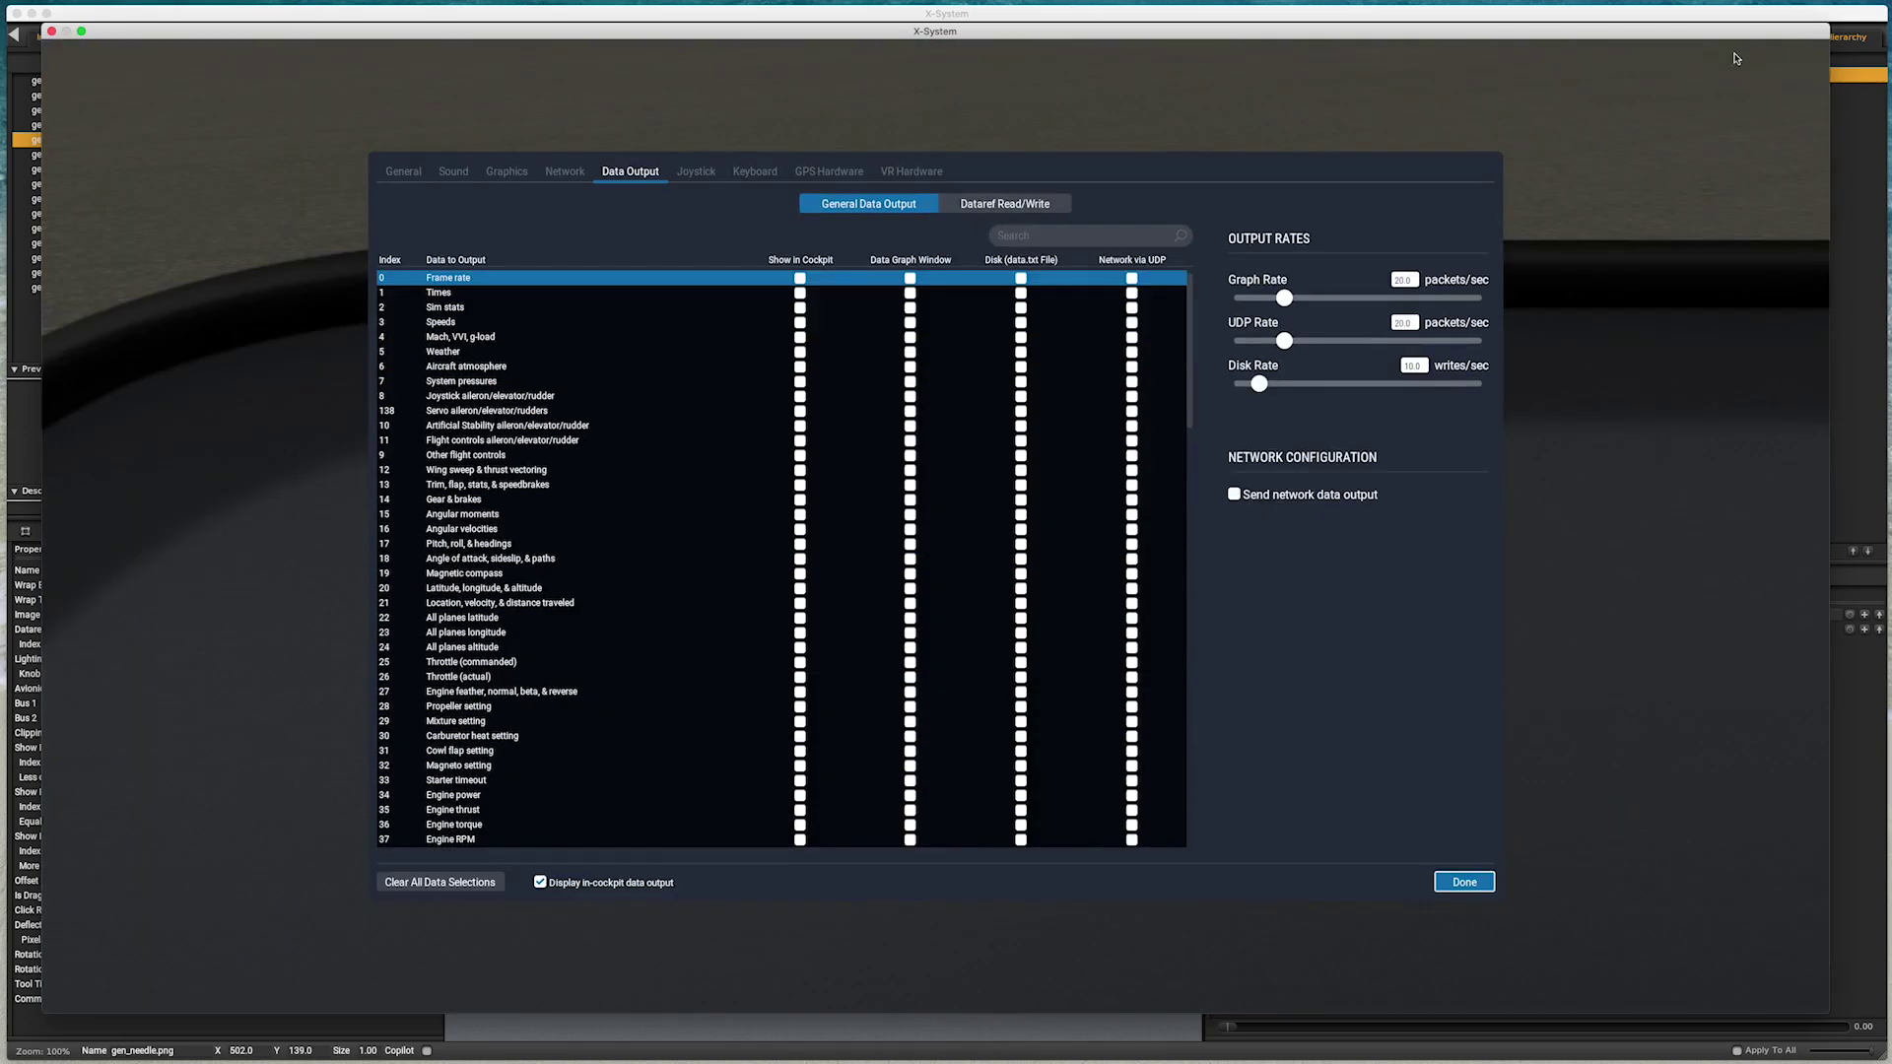
click(1006, 239)
text(n1)
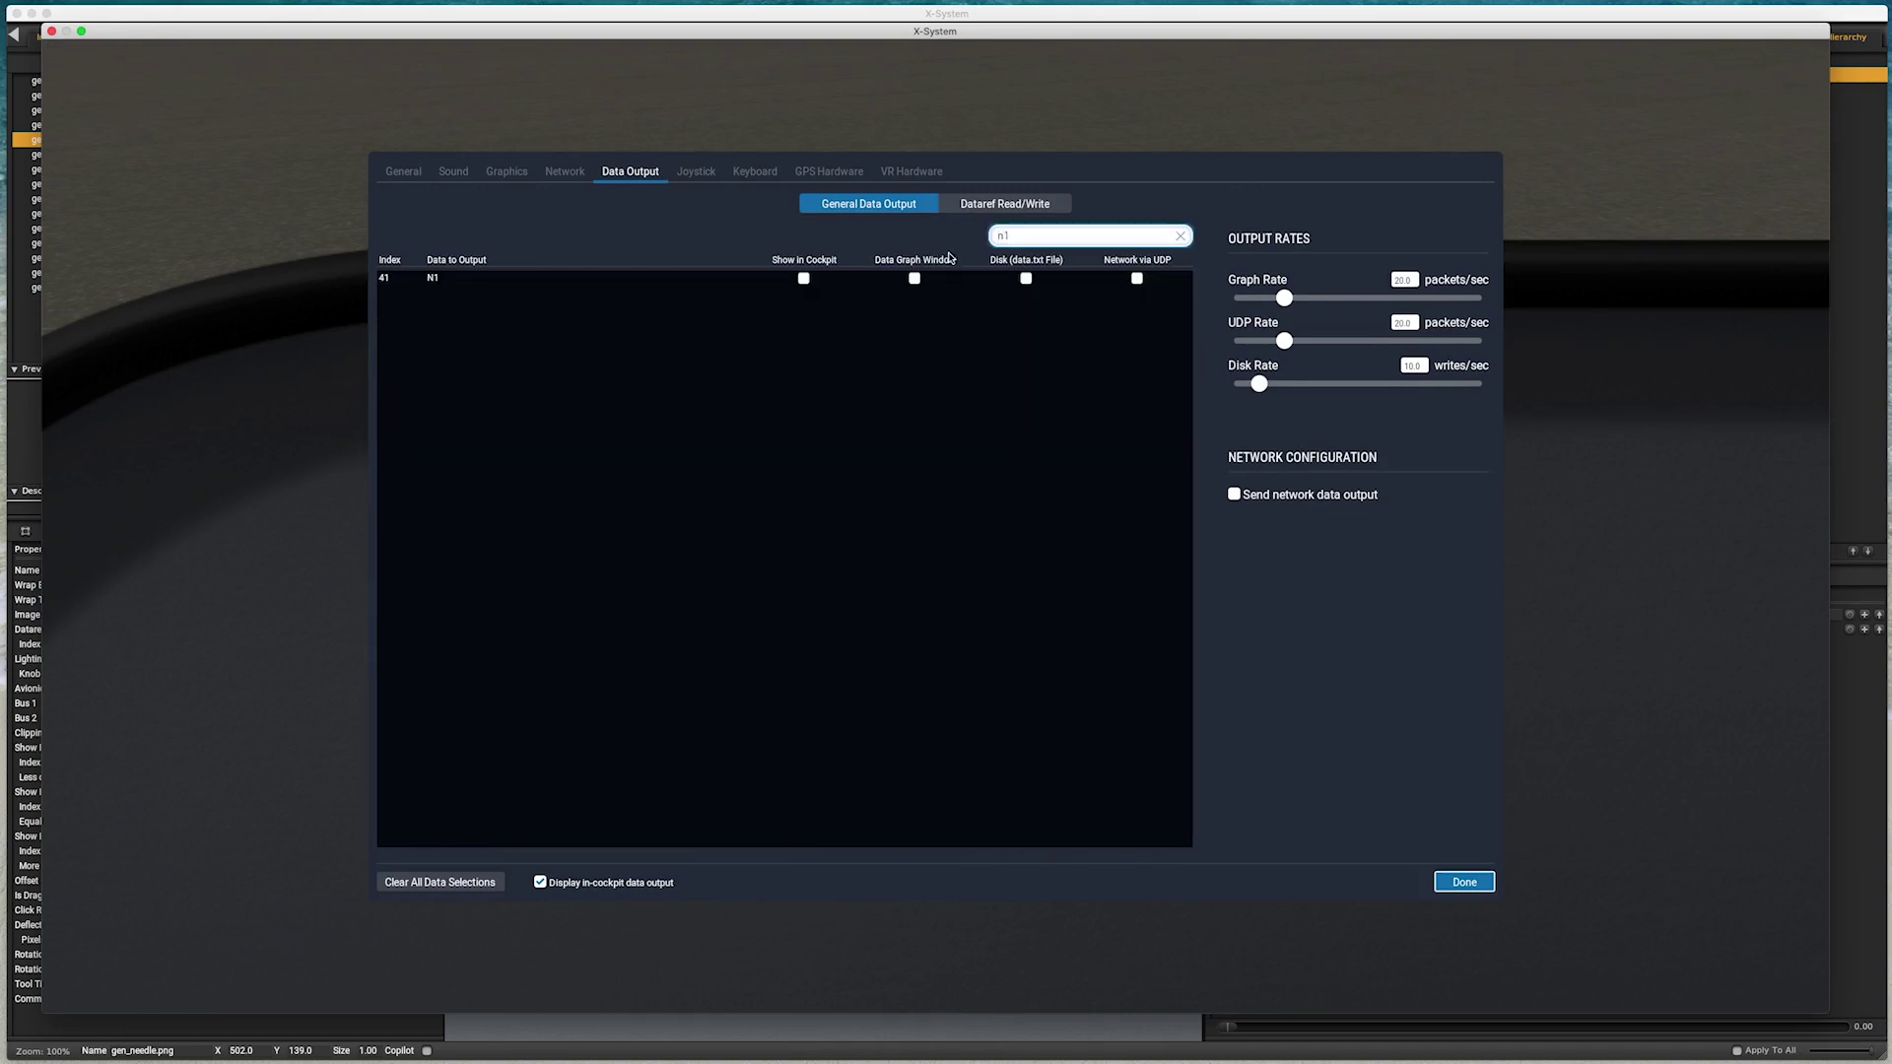
click(804, 280)
Step: Change the search to 'n2', tick Show in Cockpit for N2, and click Done
click(1010, 238)
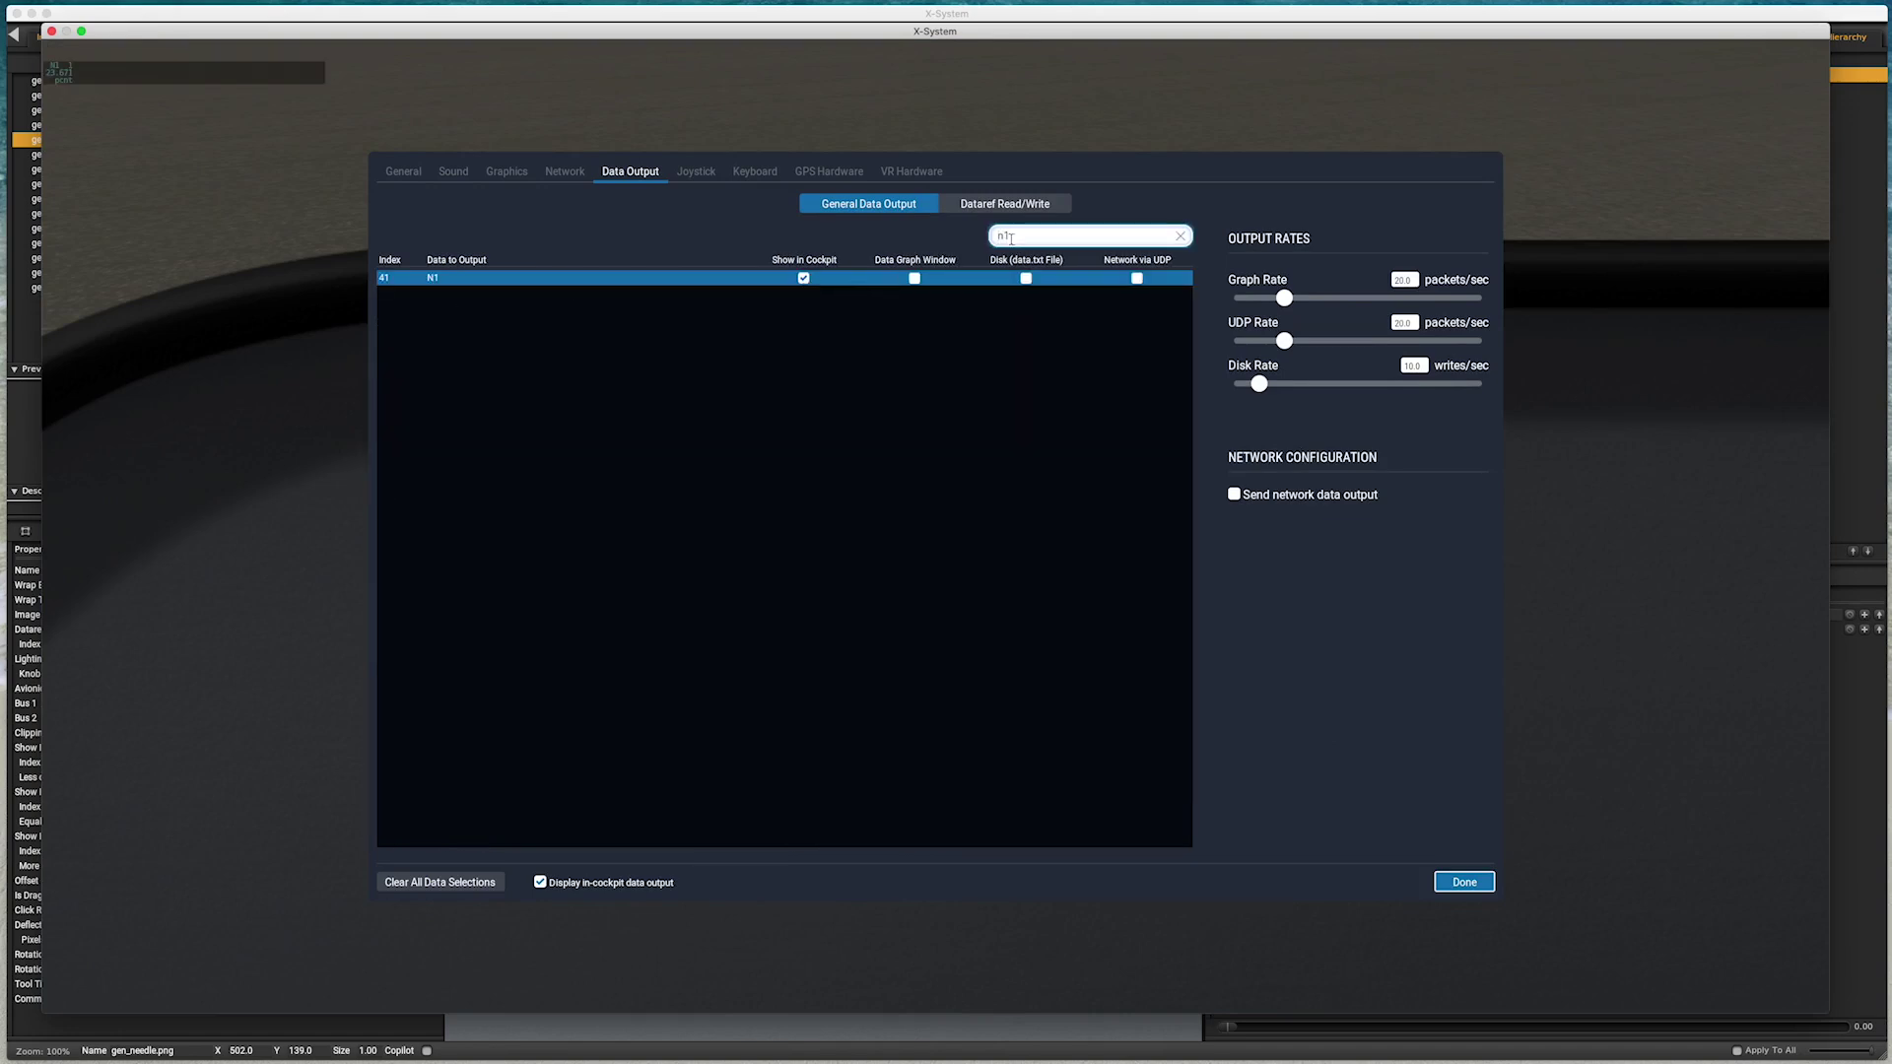
key(BackSpace)
text(2)
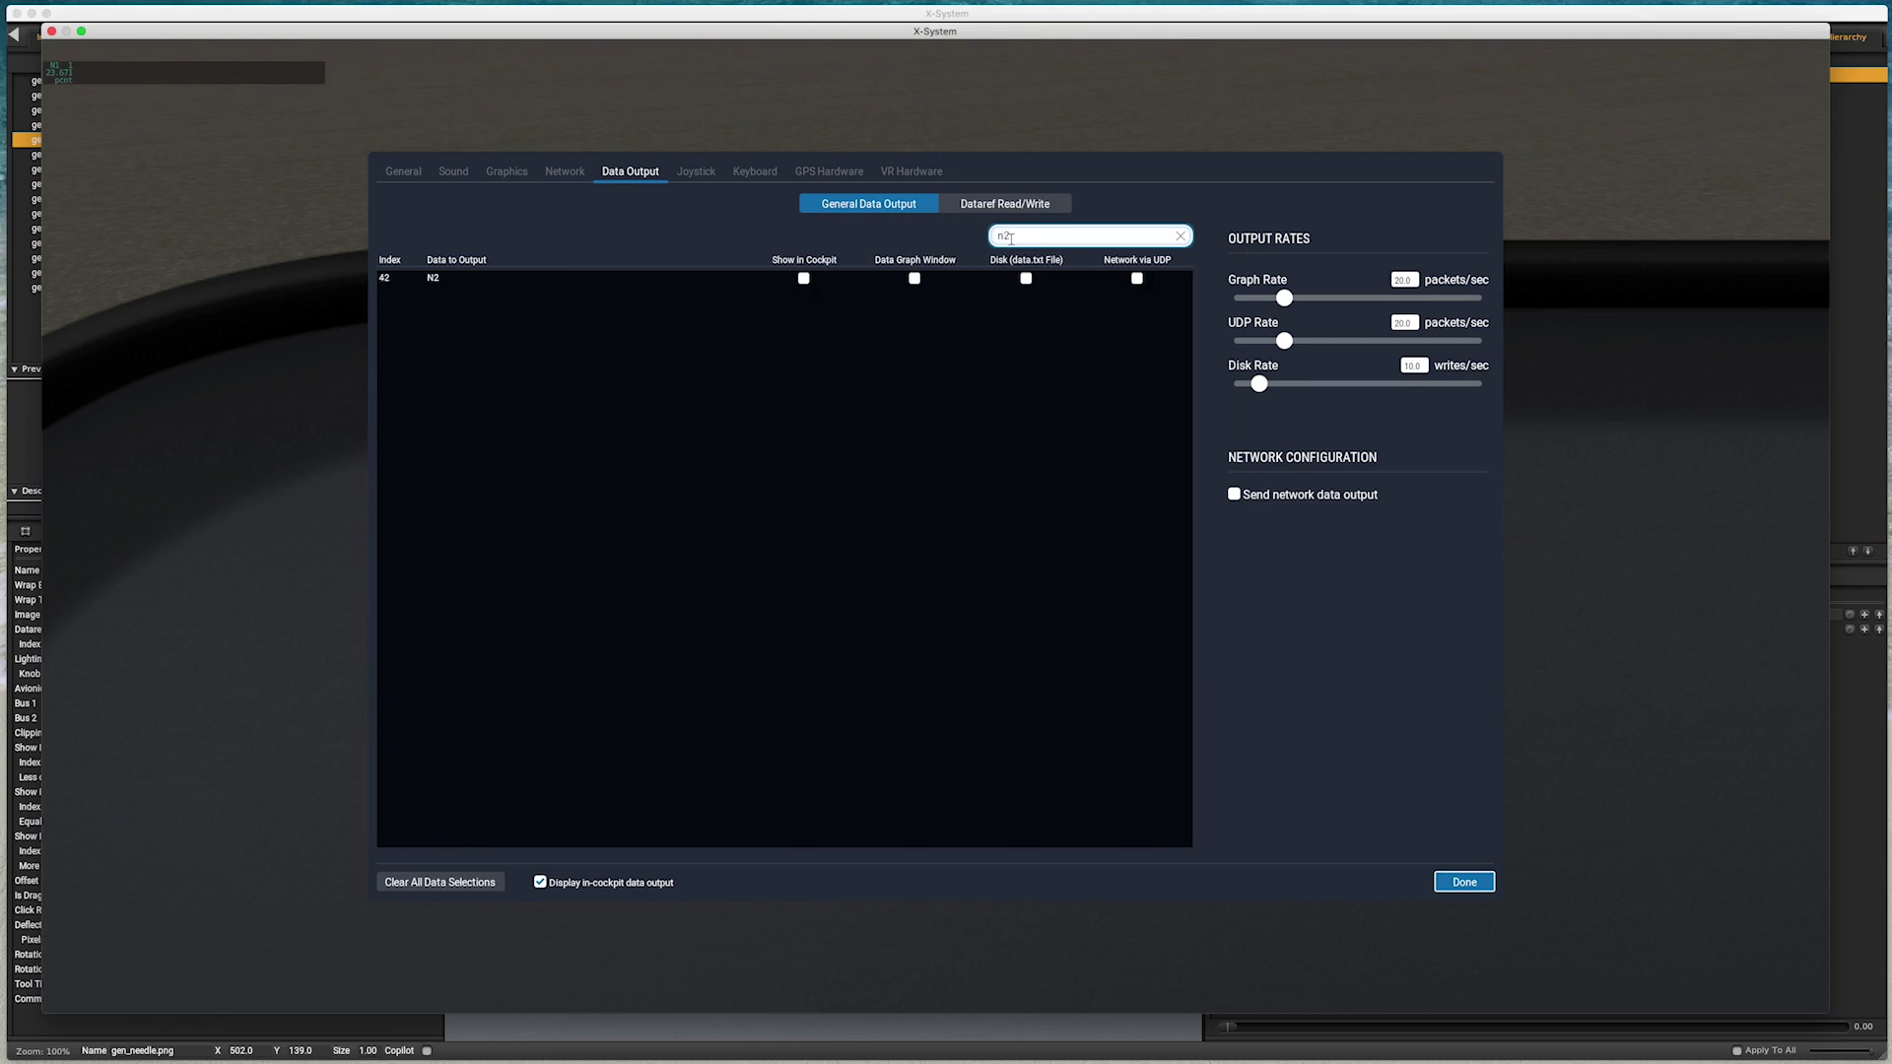
click(804, 279)
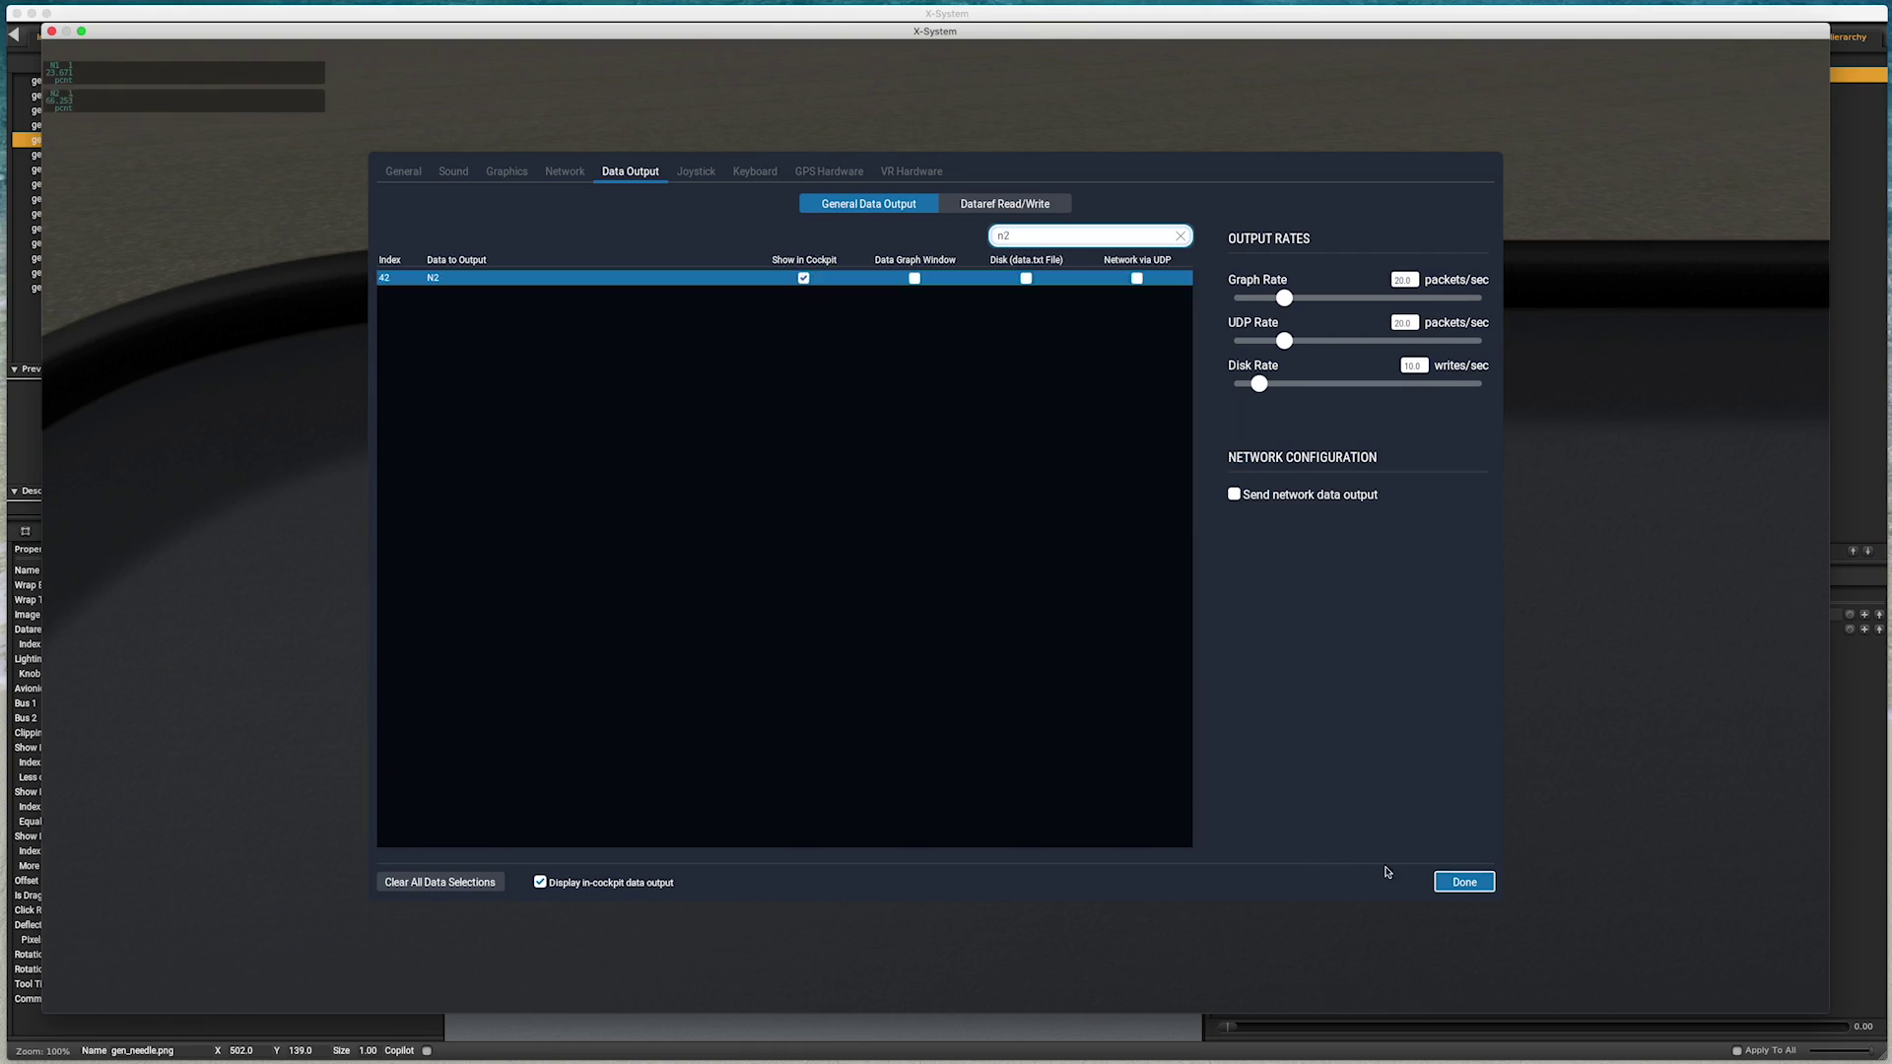
click(1466, 883)
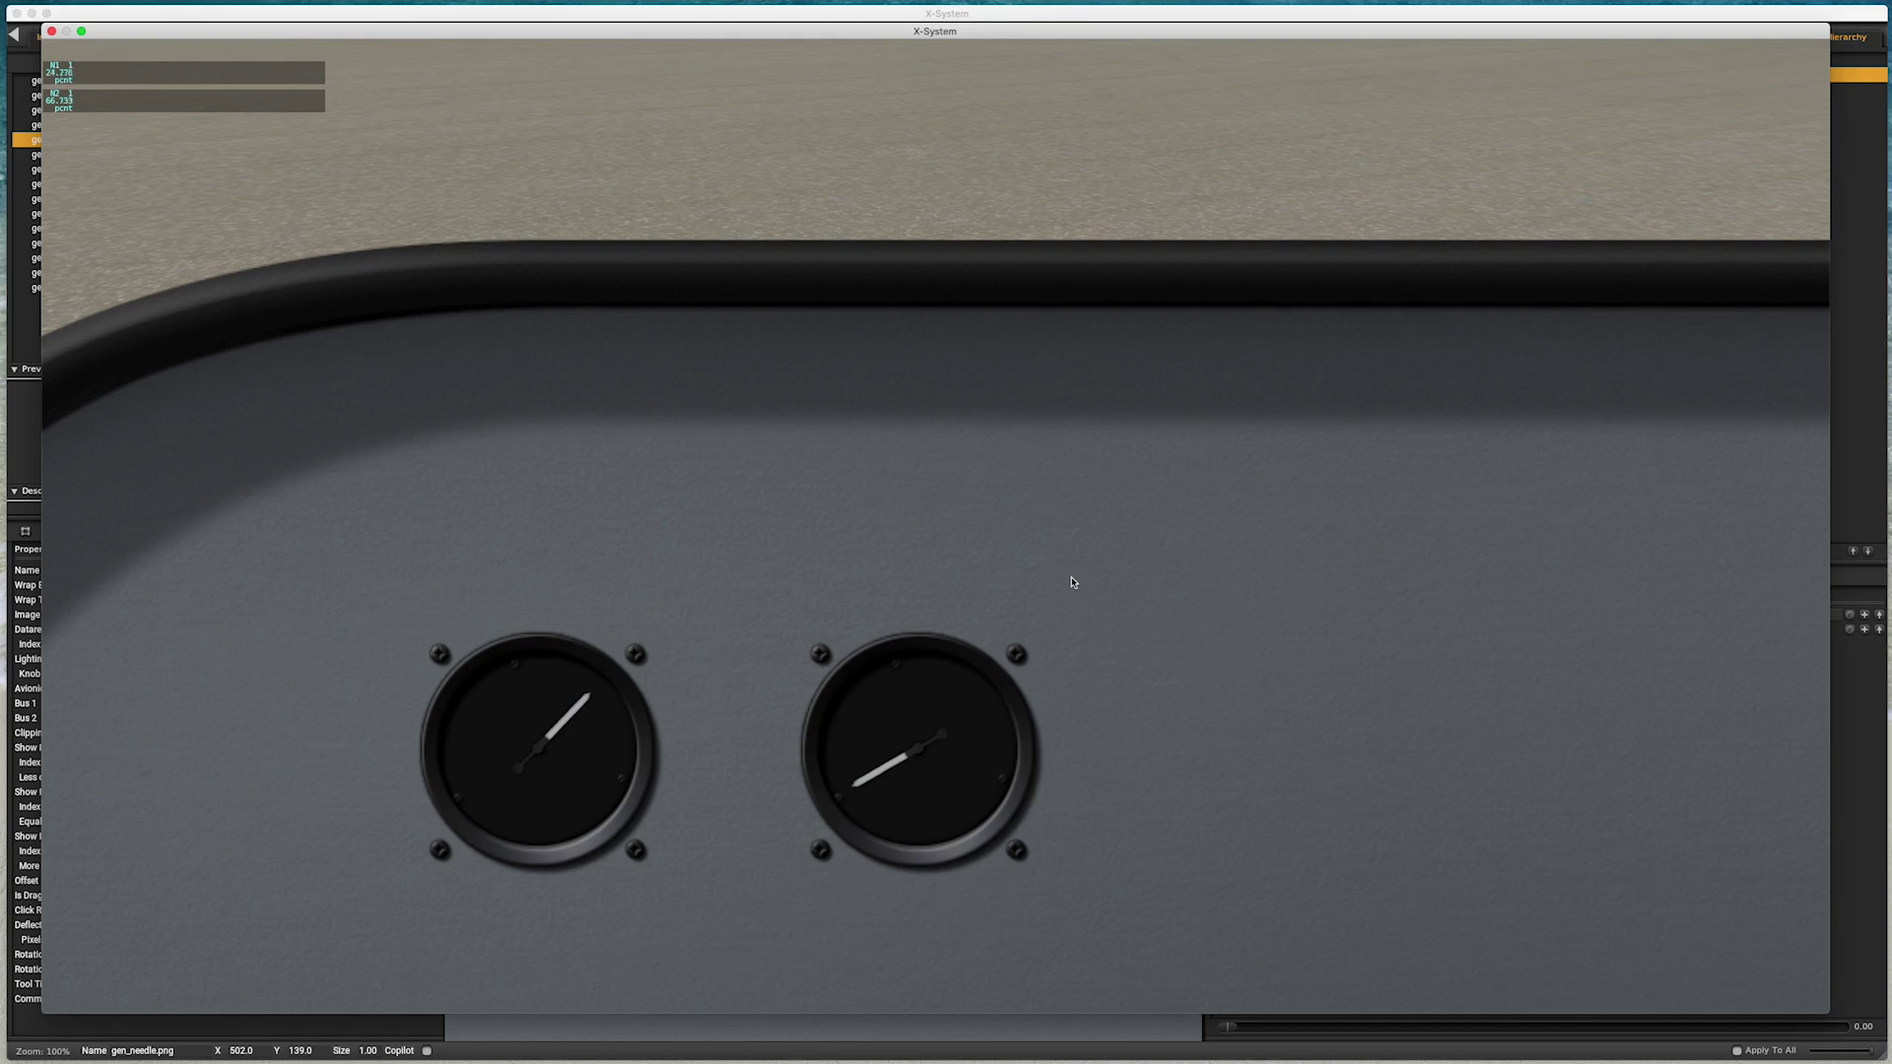